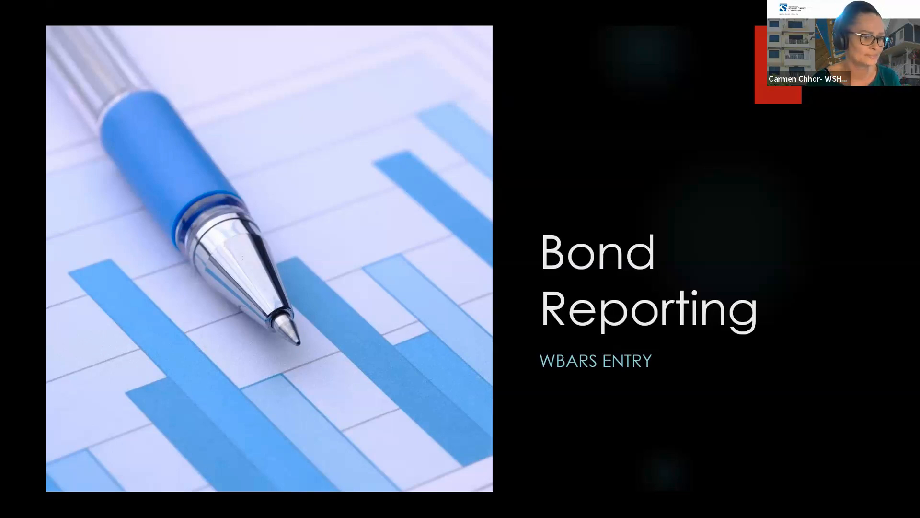
# - Advance the slideshow to the Logging In slide and switch to a new Chrome tab
pyautogui.press('Right')
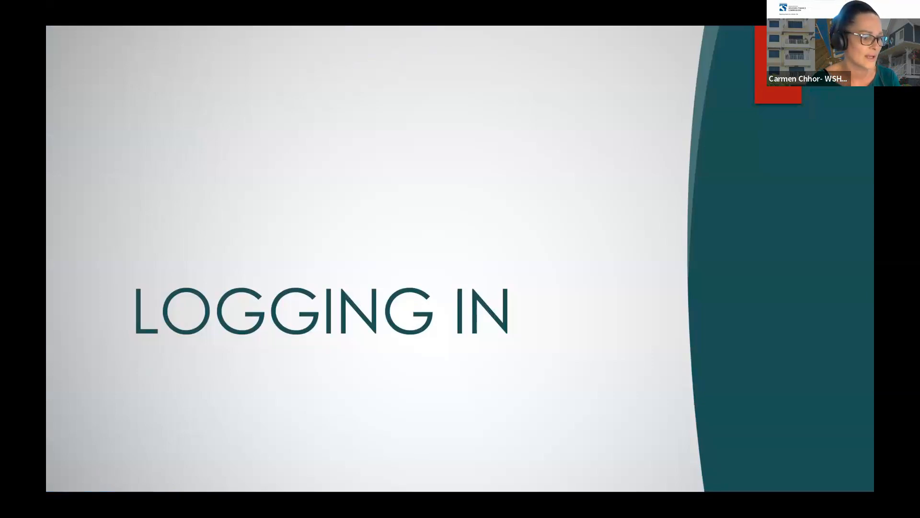
pyautogui.hotkey('alt', 'Tab')
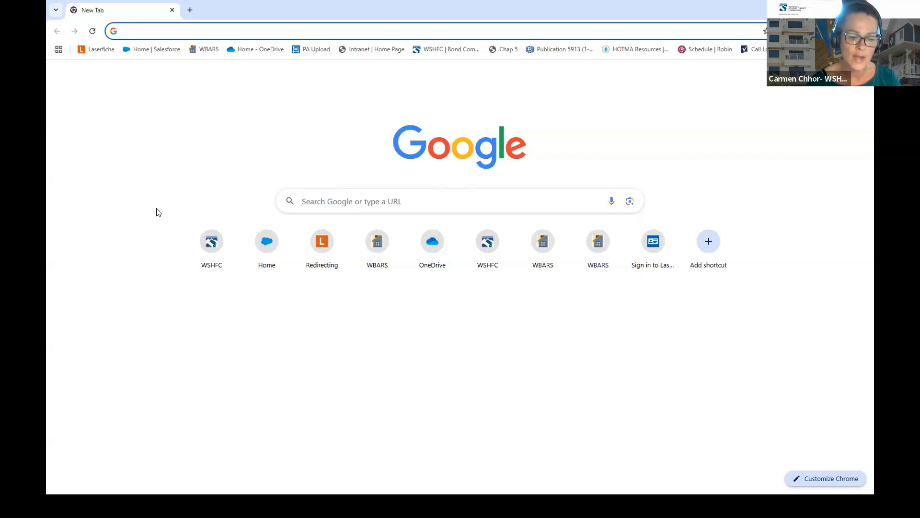
pyautogui.write('w')
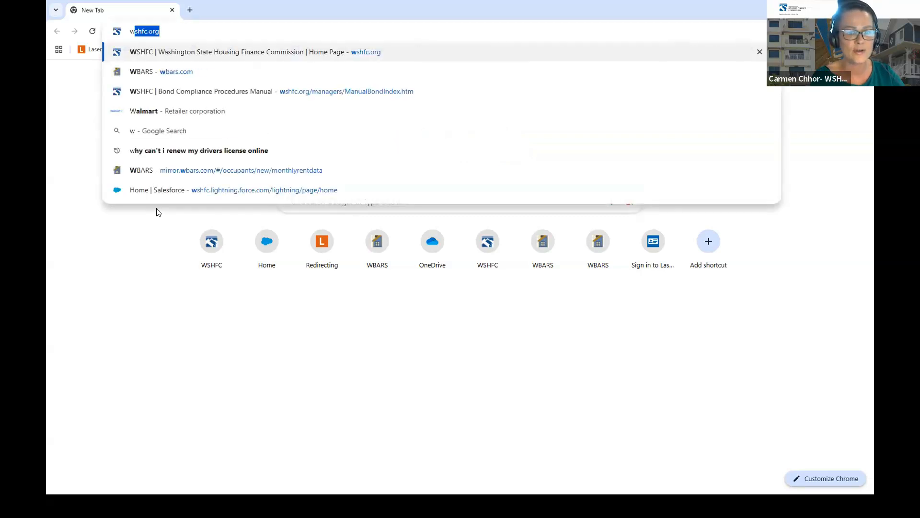
pyautogui.write('w')
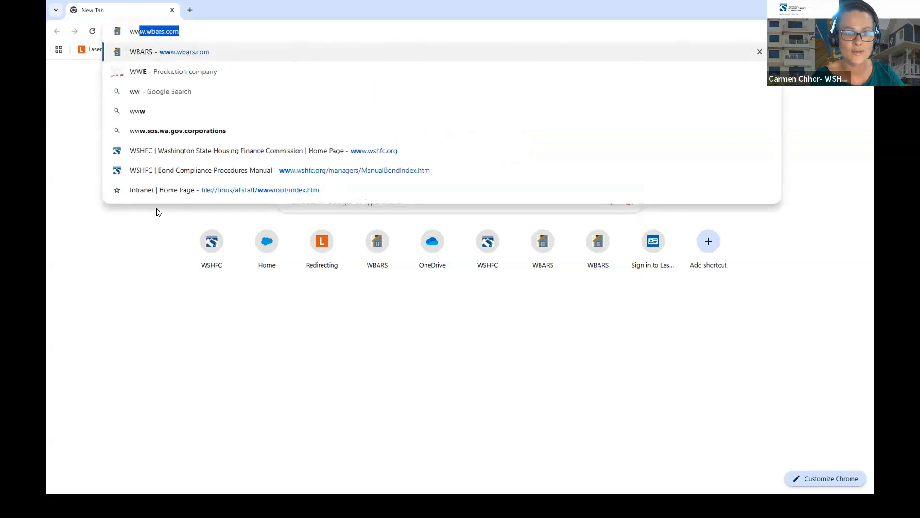
pyautogui.press('Return')
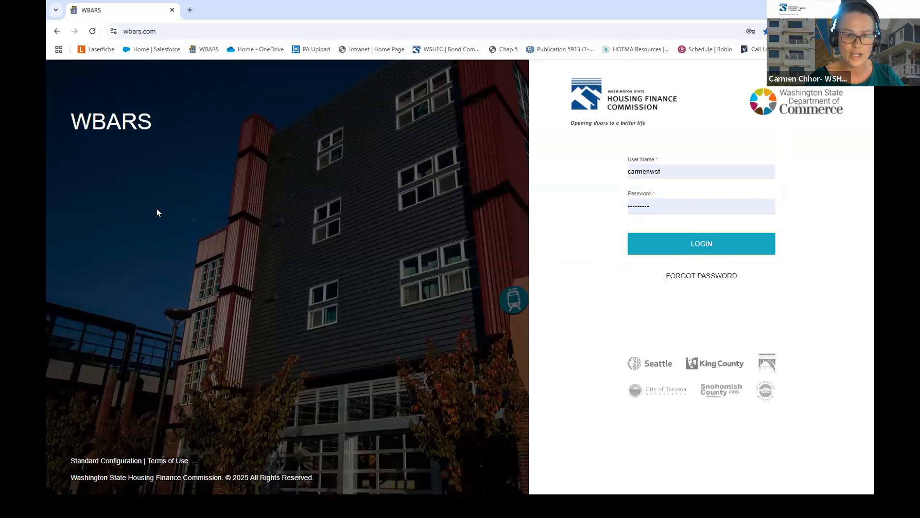
pyautogui.click(254, 23)
pyautogui.write('tra')
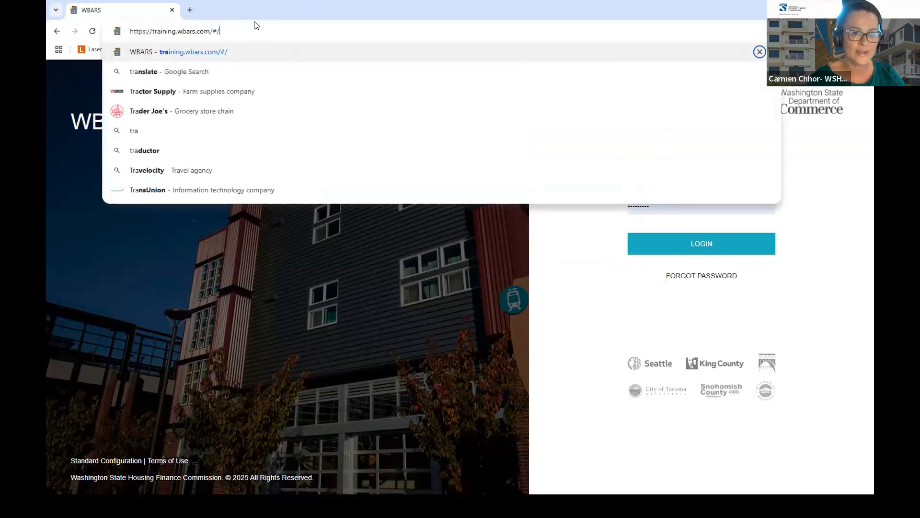
pyautogui.press('BackSpace')
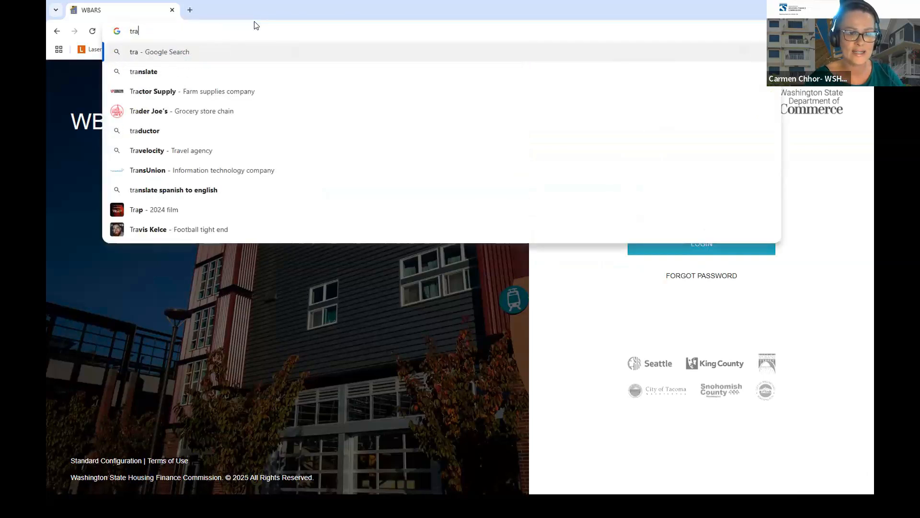
pyautogui.write('ining.wbars.com/#/projects')
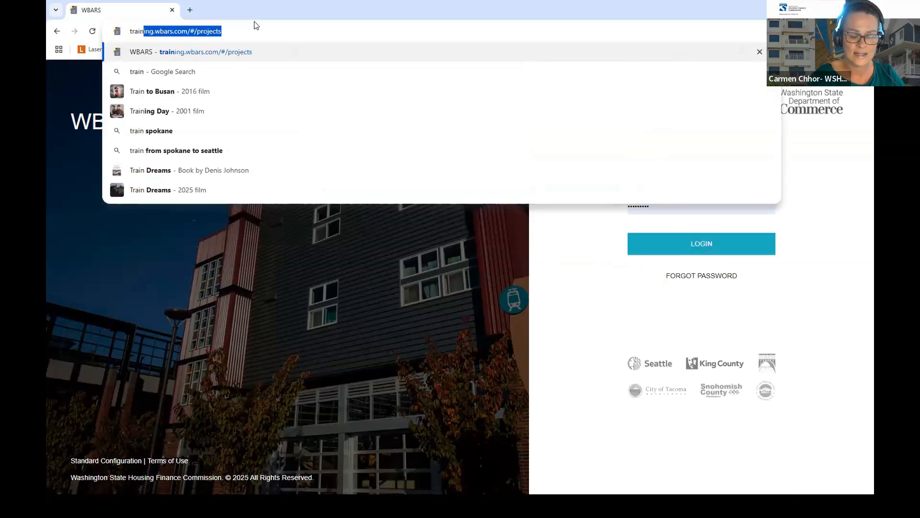
pyautogui.press('Return')
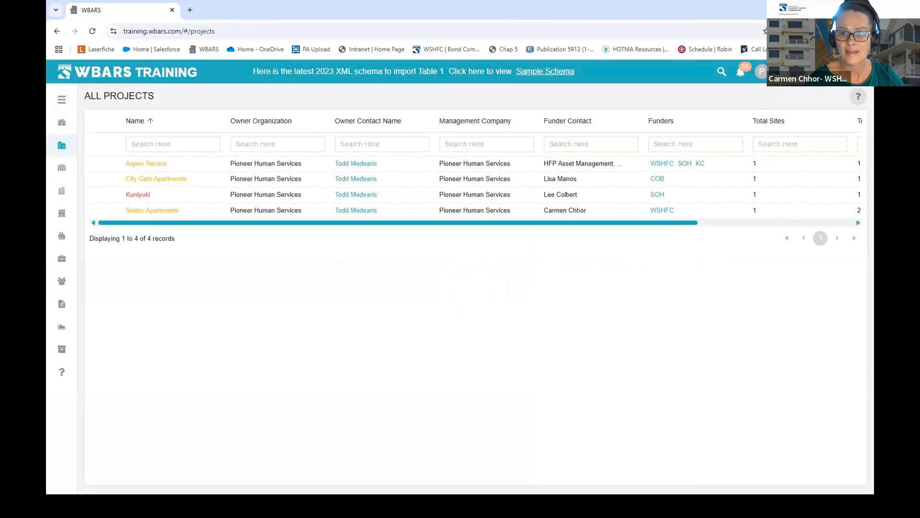
# - Log out of WBARS Training and fill the login with a different saved account
pyautogui.click(819, 85)
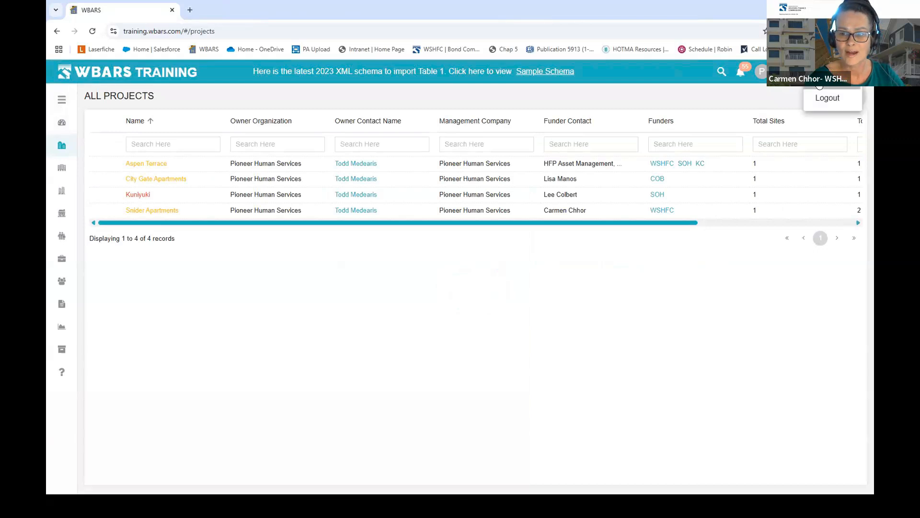
pyautogui.click(828, 98)
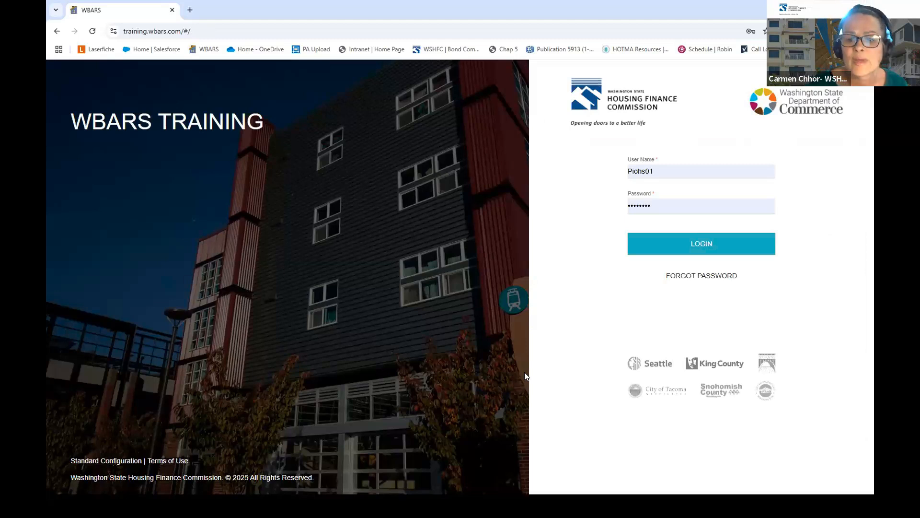
pyautogui.click(670, 175)
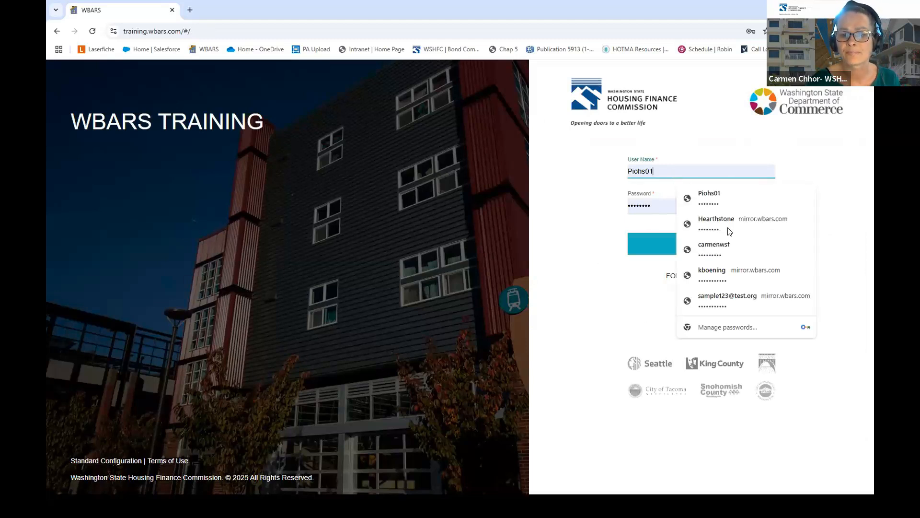
pyautogui.click(710, 243)
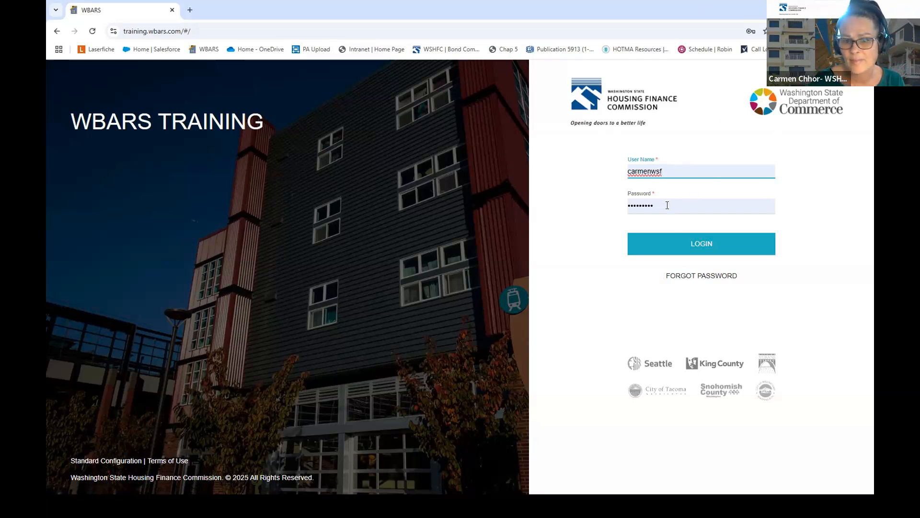
# - Sign in to reach the 2024 Dashboard showing 1133 projects
pyautogui.click(705, 245)
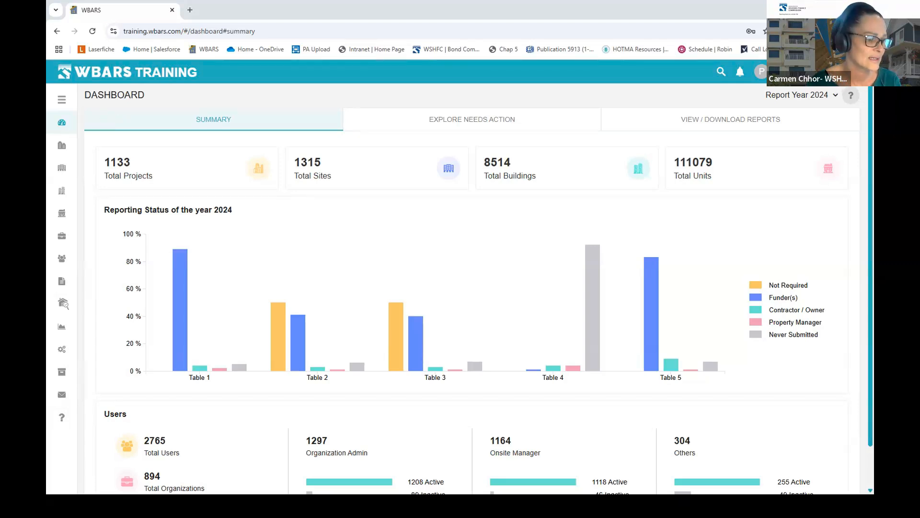
# - Advance the slideshow to the User Set Up slide and return to the browser
pyautogui.hotkey('alt', 'Tab')
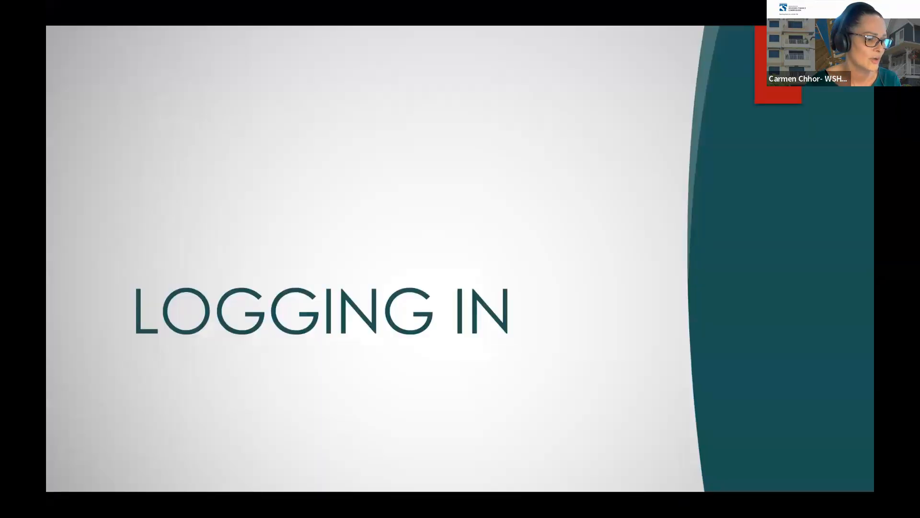
pyautogui.press('Right')
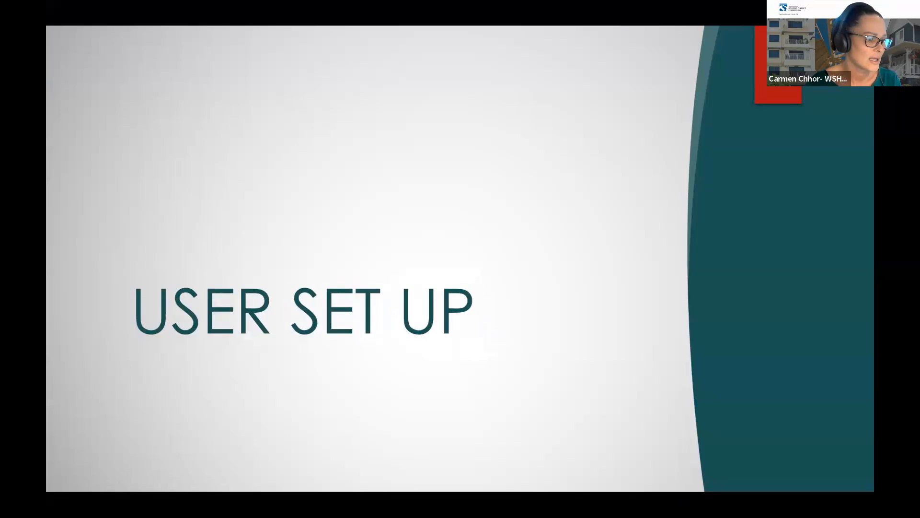
pyautogui.hotkey('alt', 'Tab')
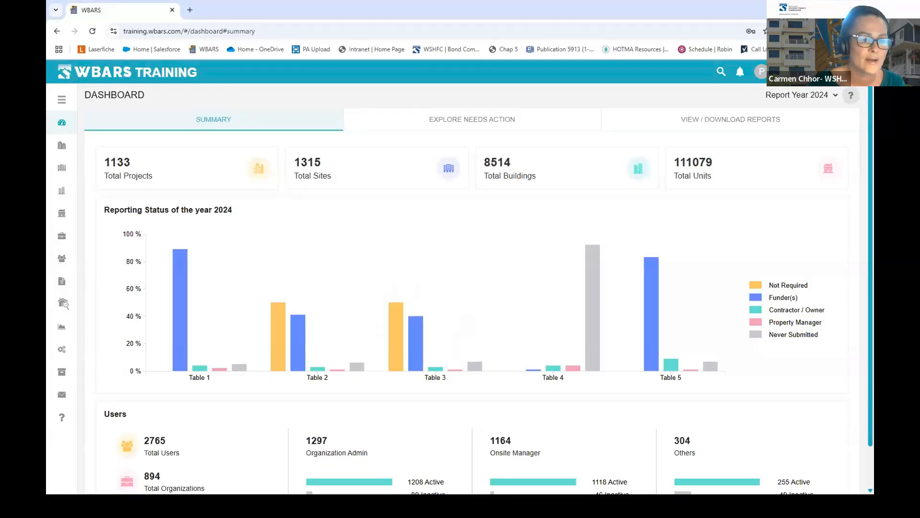
# - Open the All Users page listing 2732 user records
pyautogui.click(61, 261)
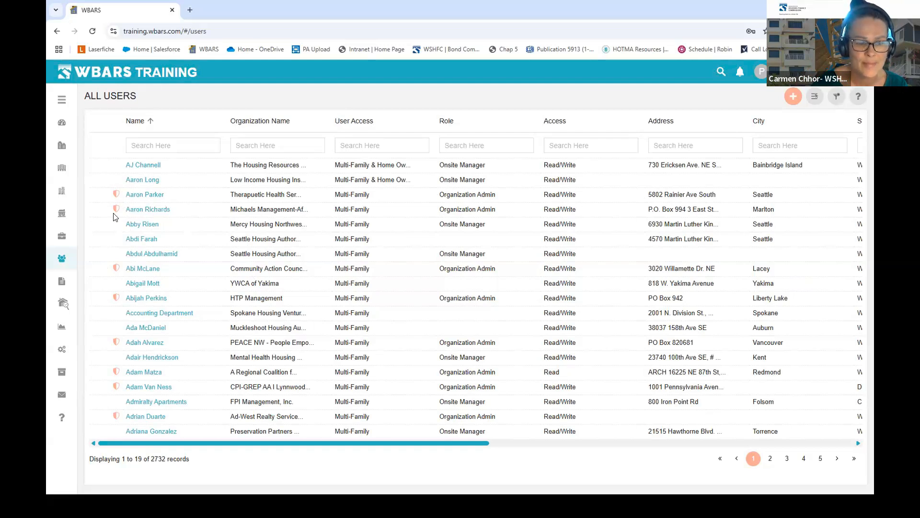
pyautogui.moveTo(118, 209)
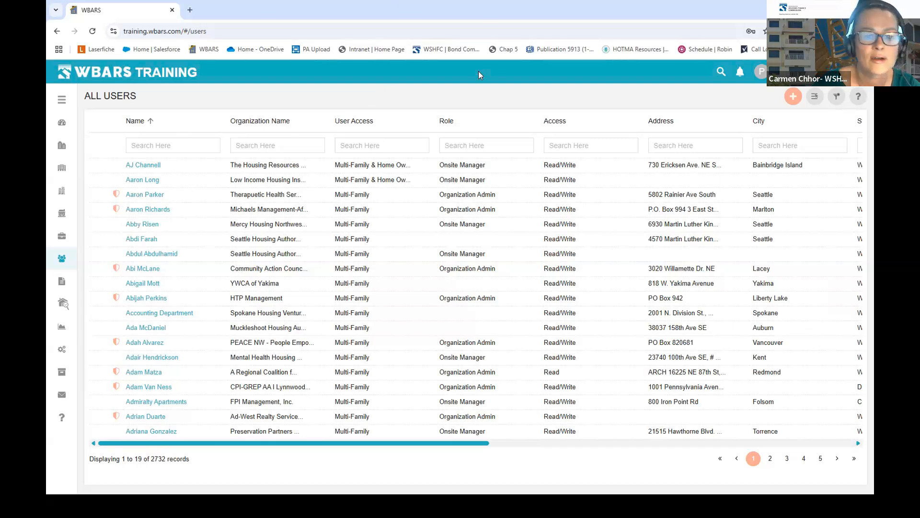
# - Log out, sign in with the Pioneer Human Services saved login, and open its Users list
pyautogui.click(833, 83)
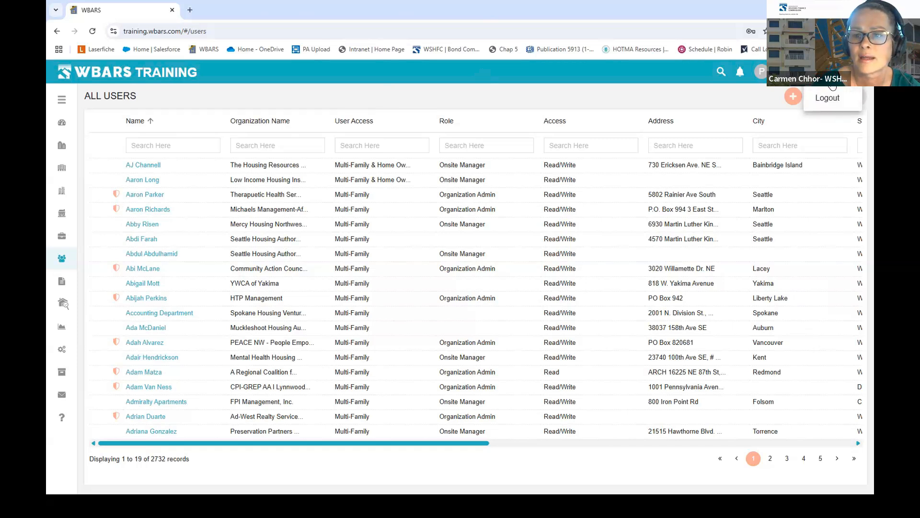
pyautogui.click(831, 99)
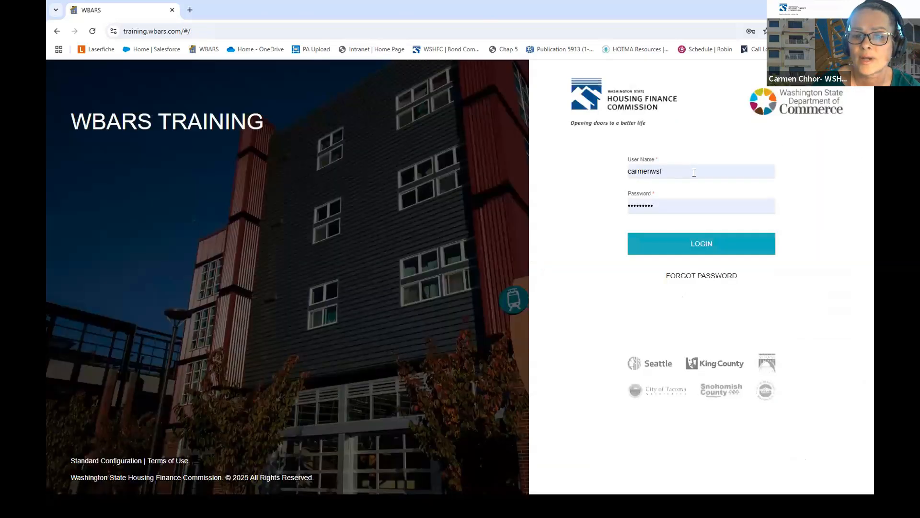
pyautogui.click(694, 171)
pyautogui.click(718, 248)
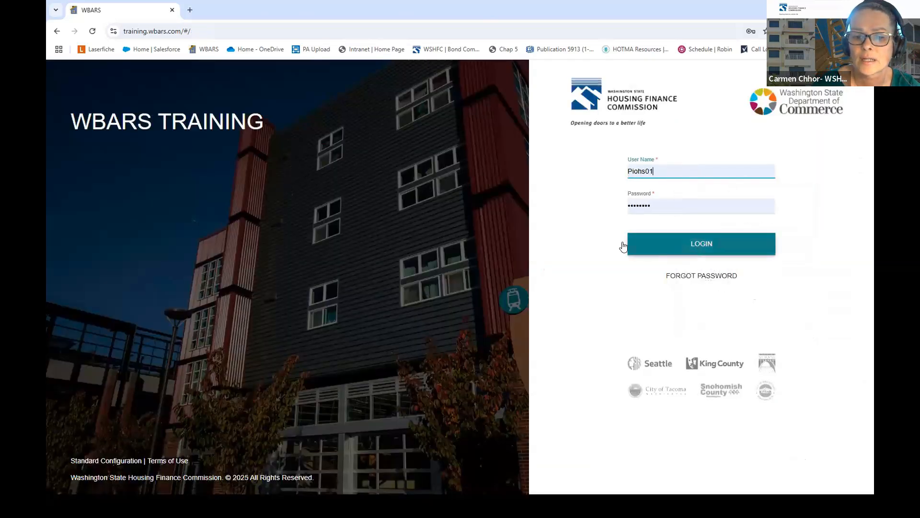
pyautogui.click(719, 244)
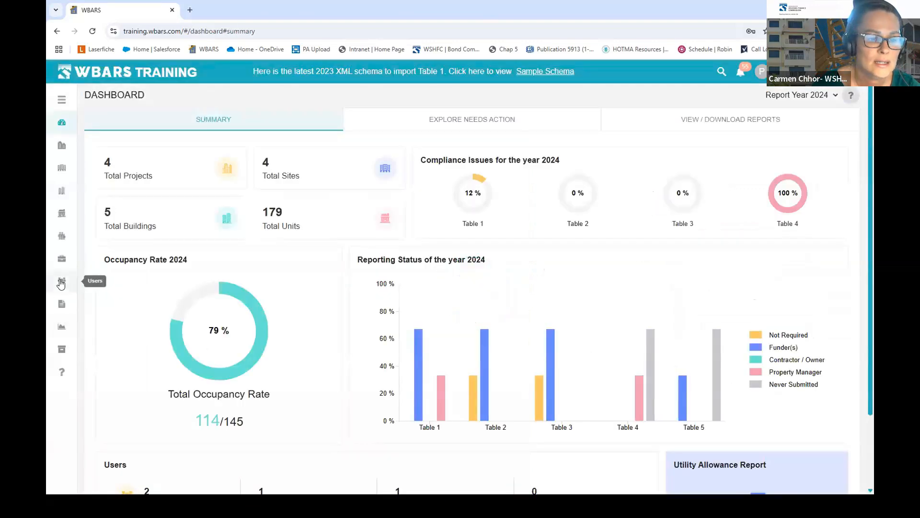
pyautogui.click(61, 282)
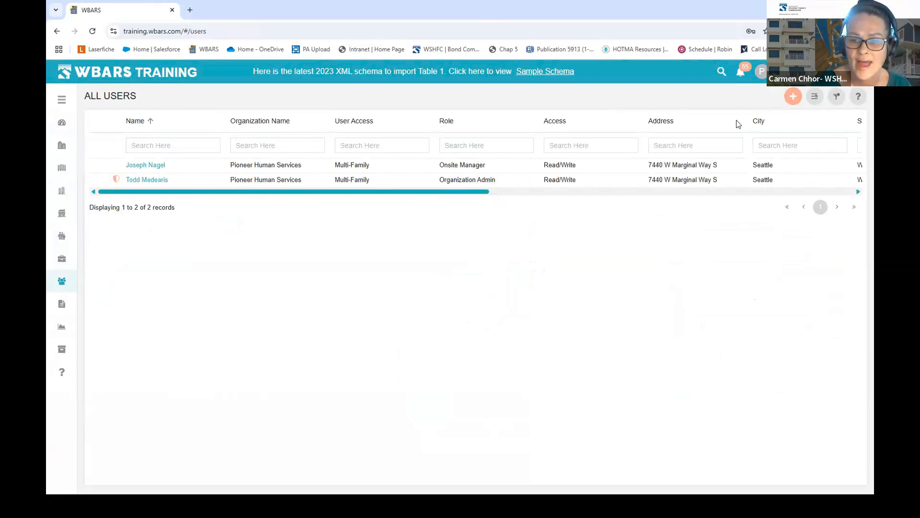
# - Open a blank Create New User form with the + Add button
pyautogui.click(794, 97)
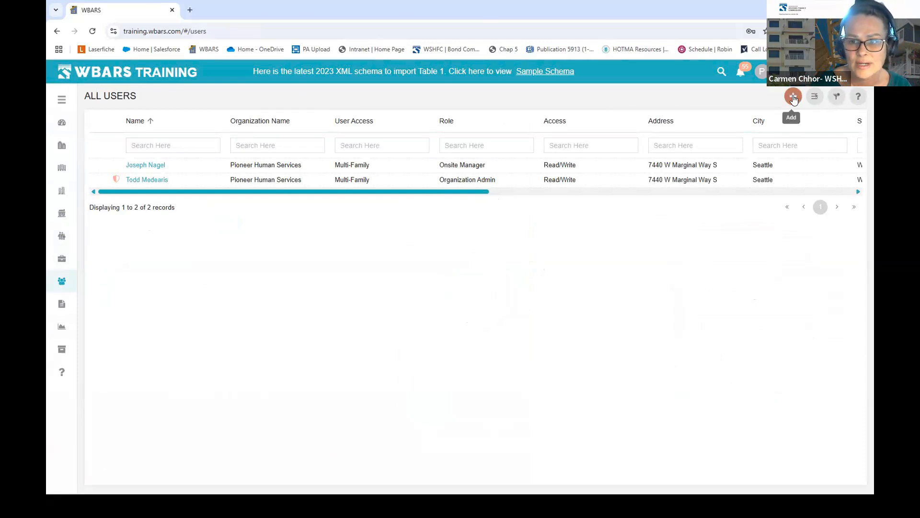
pyautogui.click(794, 98)
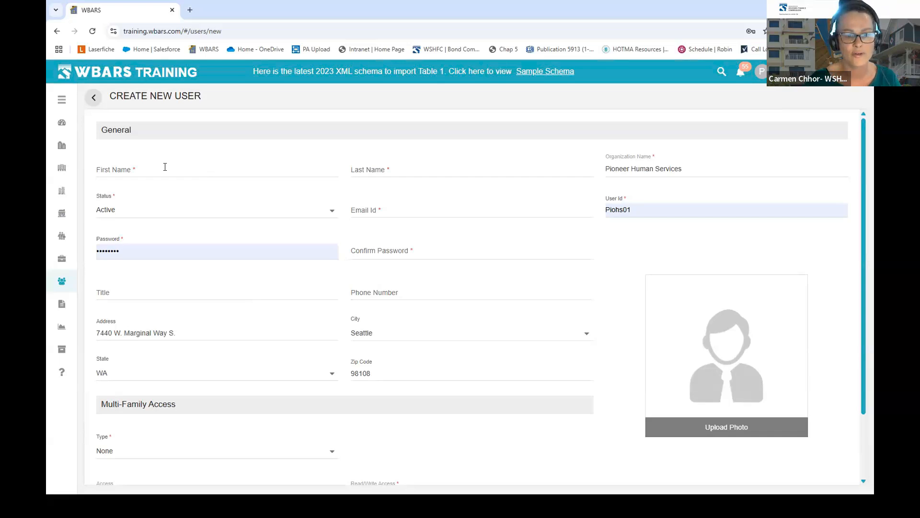
# - Enter the new user's first and last name, then open the Status dropdown
pyautogui.click(165, 167)
pyautogui.press('Tab')
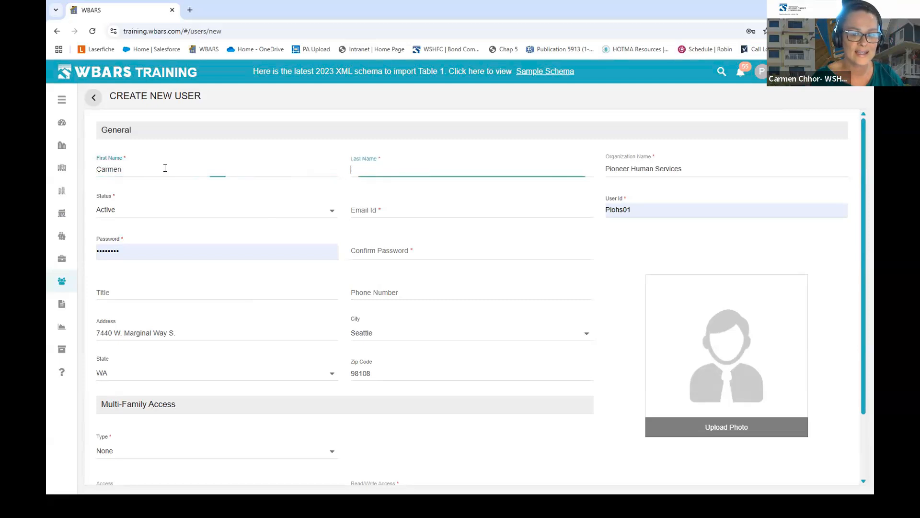
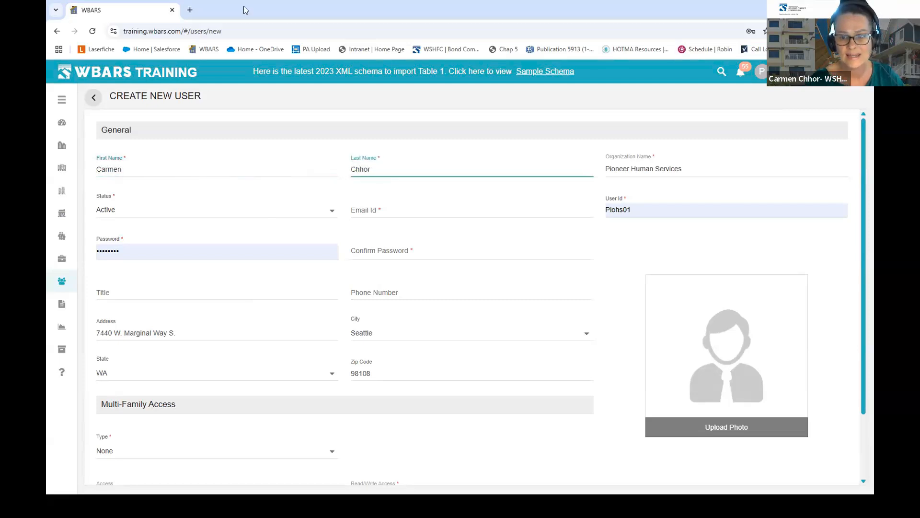
pyautogui.click(757, 172)
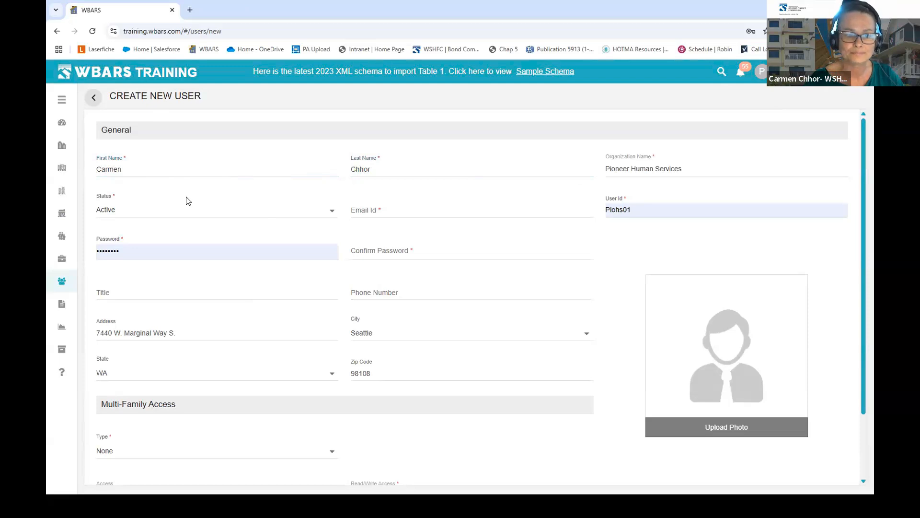
pyautogui.click(322, 212)
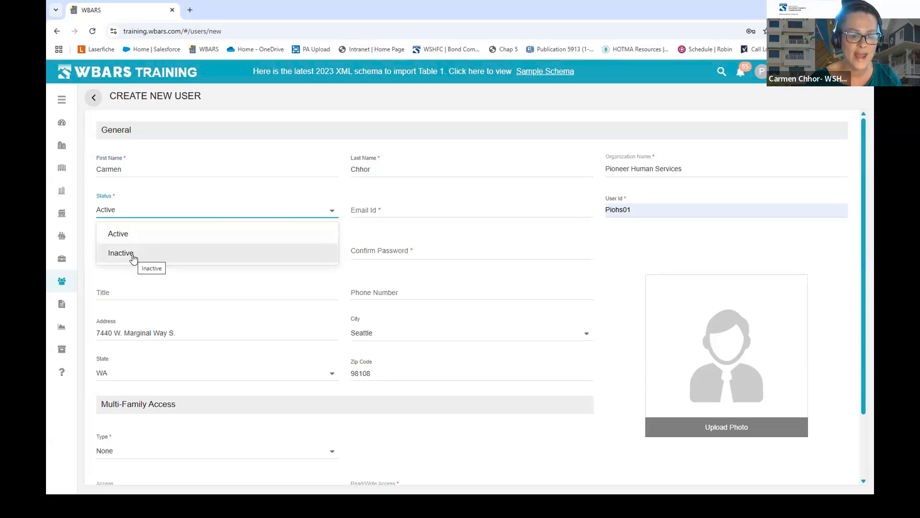
# - Keep the user's status Active and leave the Email Id field empty
pyautogui.click(242, 210)
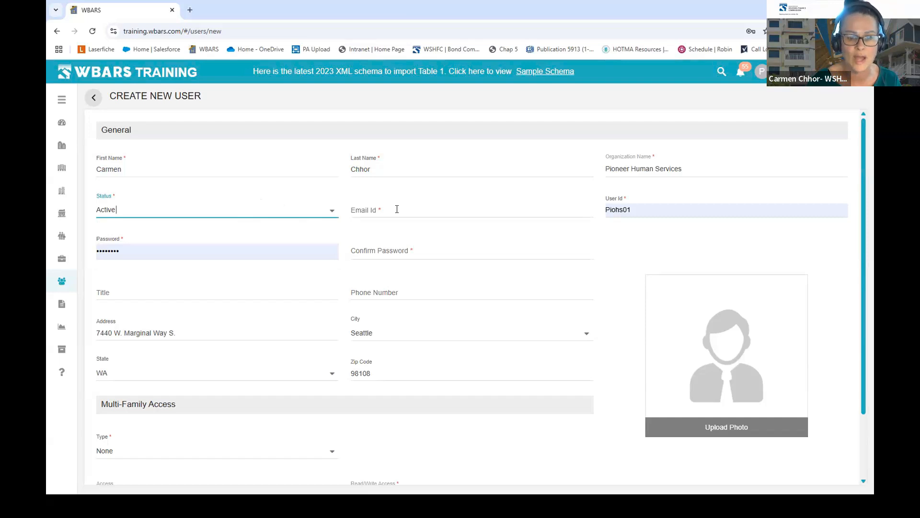
pyautogui.click(454, 203)
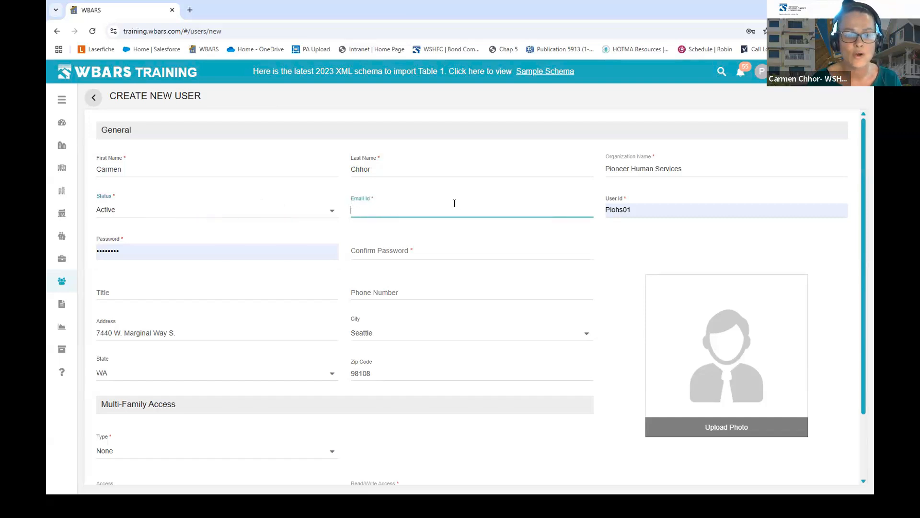
pyautogui.write('c')
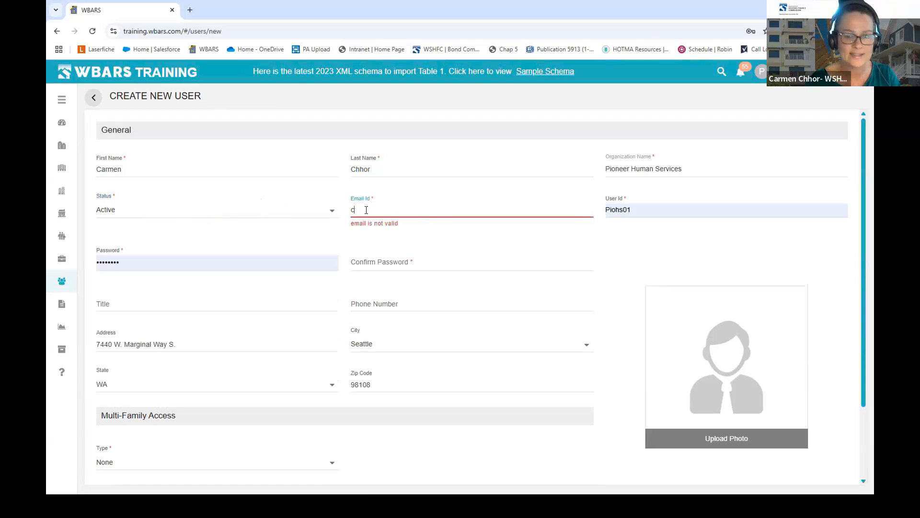
pyautogui.press('BackSpace')
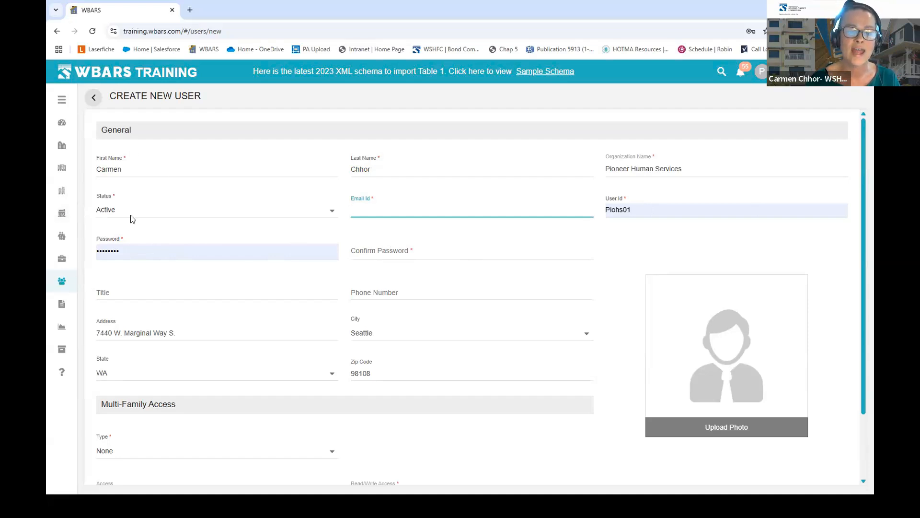
# - Replace the existing password with a new shorter one
pyautogui.click(128, 250)
pyautogui.press('BackSpace')
pyautogui.press('BackSpace')
pyautogui.press('BackSpace')
pyautogui.press('BackSpace')
pyautogui.press('BackSpace')
pyautogui.press('BackSpace')
pyautogui.press('BackSpace')
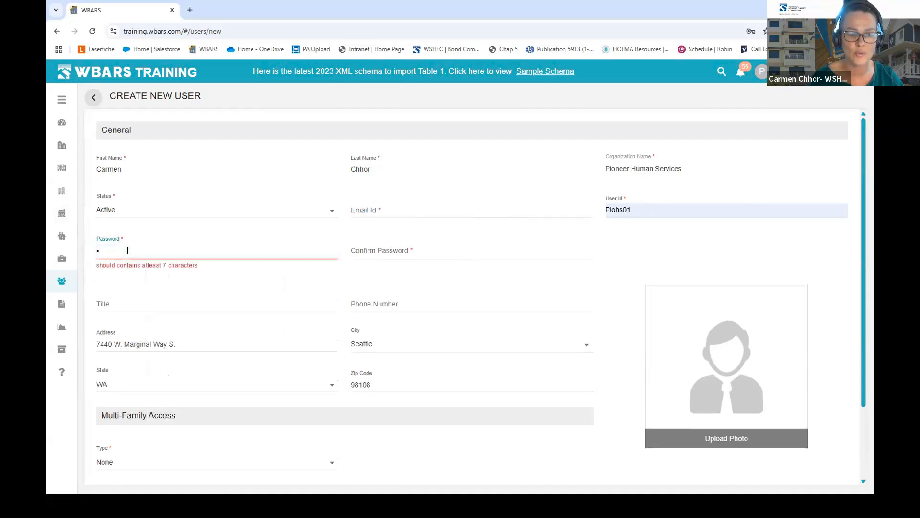
pyautogui.write('••••')
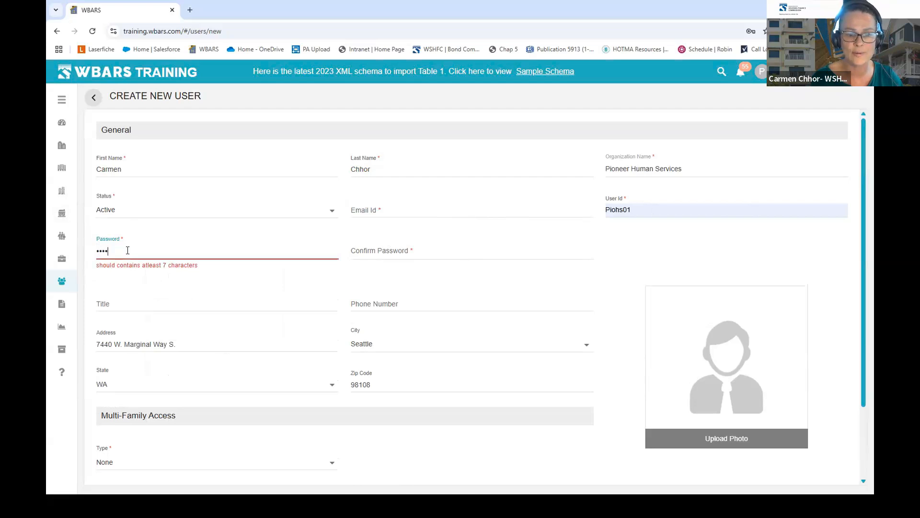
# - Leave the user Type as None and try saving, exposing missing Email Id and Confirm Password errors
pyautogui.scroll(-2, 528, 271)
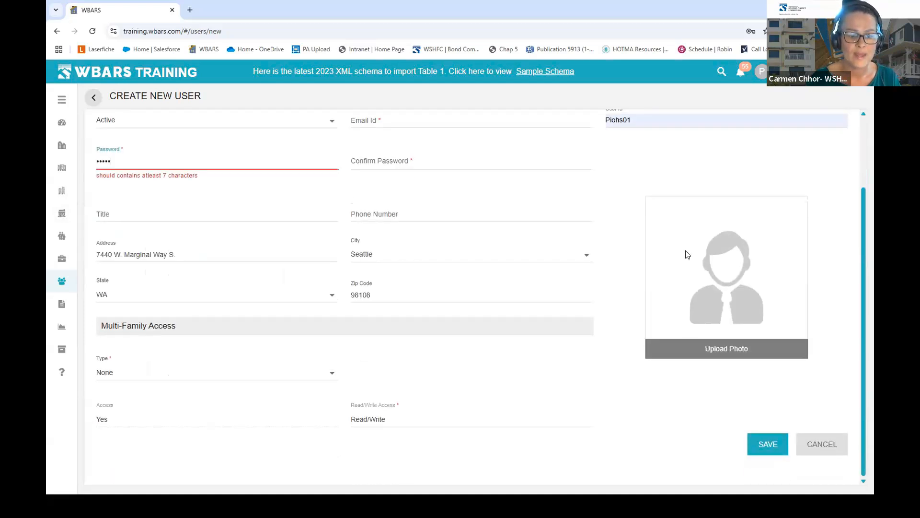
pyautogui.click(221, 369)
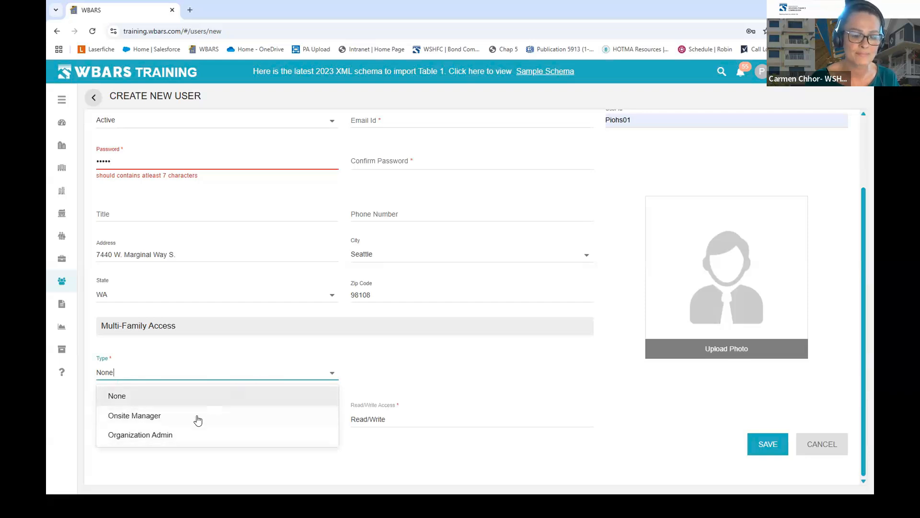
pyautogui.click(178, 400)
pyautogui.click(197, 372)
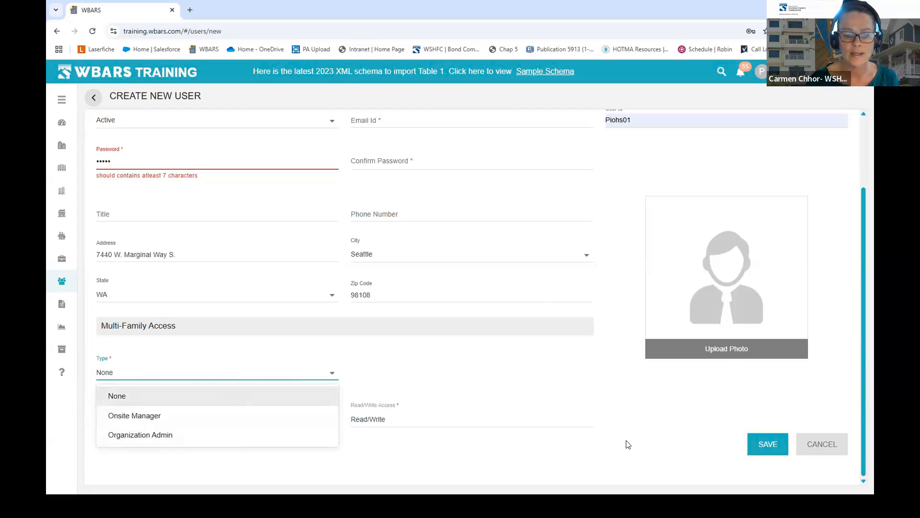
pyautogui.click(437, 425)
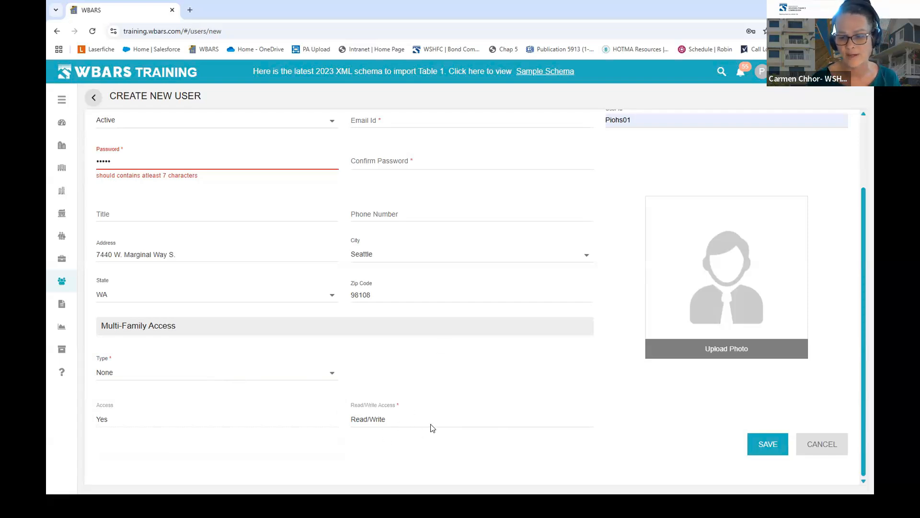
pyautogui.click(774, 448)
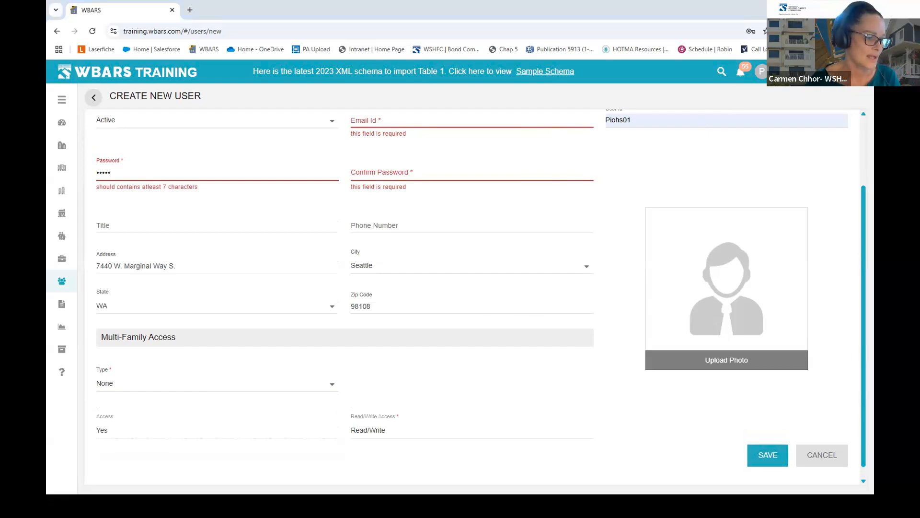
pyautogui.hotkey('alt', 'Tab')
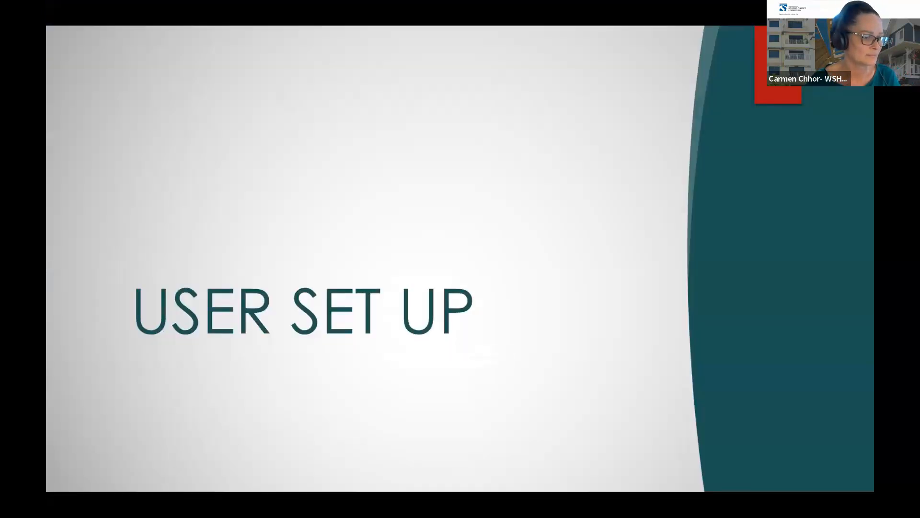
# - Advance the slideshow to the GENERAL OVERVIEW slide and return to the WBARS form
pyautogui.press('Right')
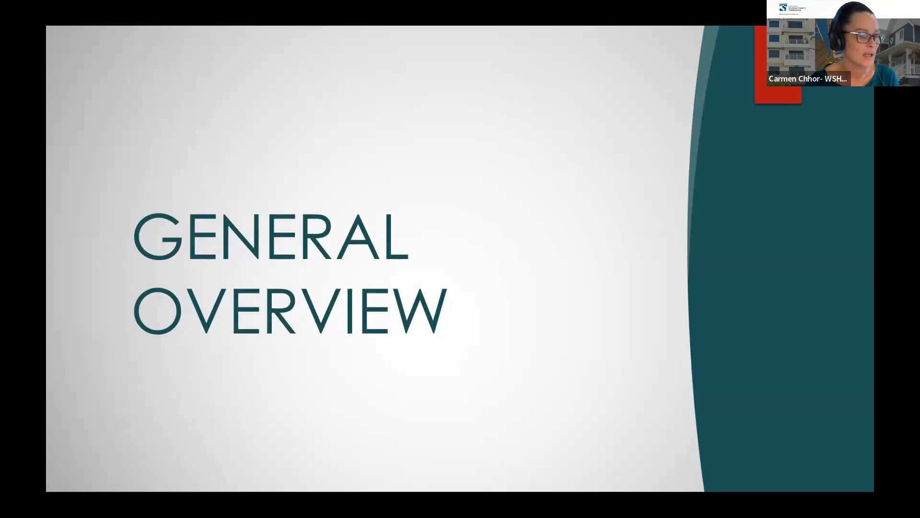
pyautogui.hotkey('alt', 'Tab')
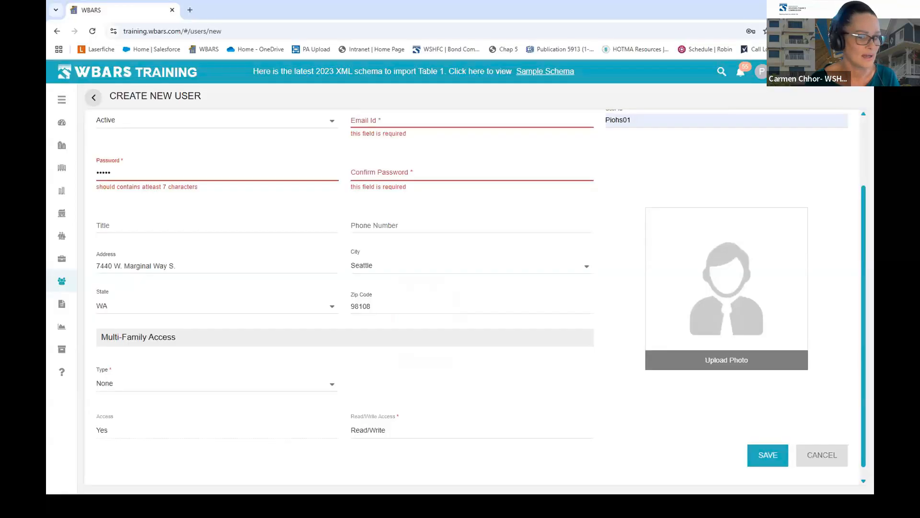
# - Show the All Projects list and dismiss Chrome's Update password offer
pyautogui.click(62, 147)
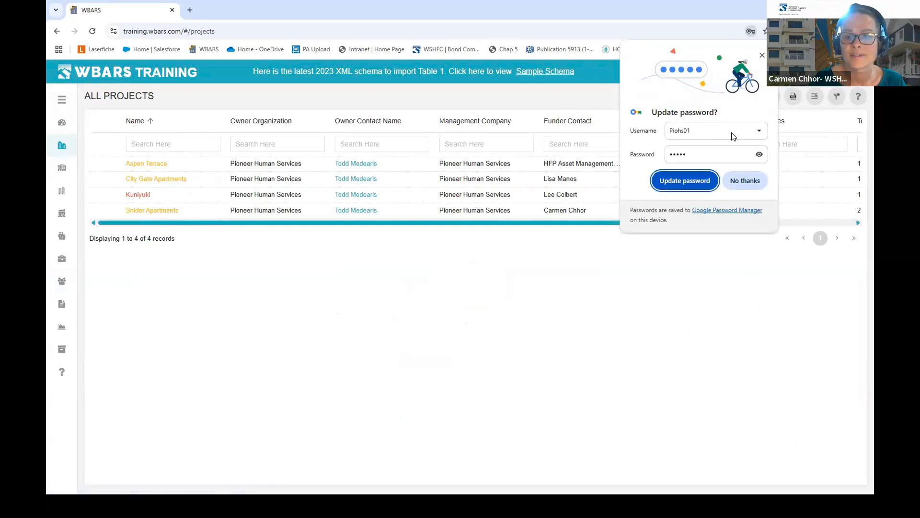
pyautogui.click(731, 180)
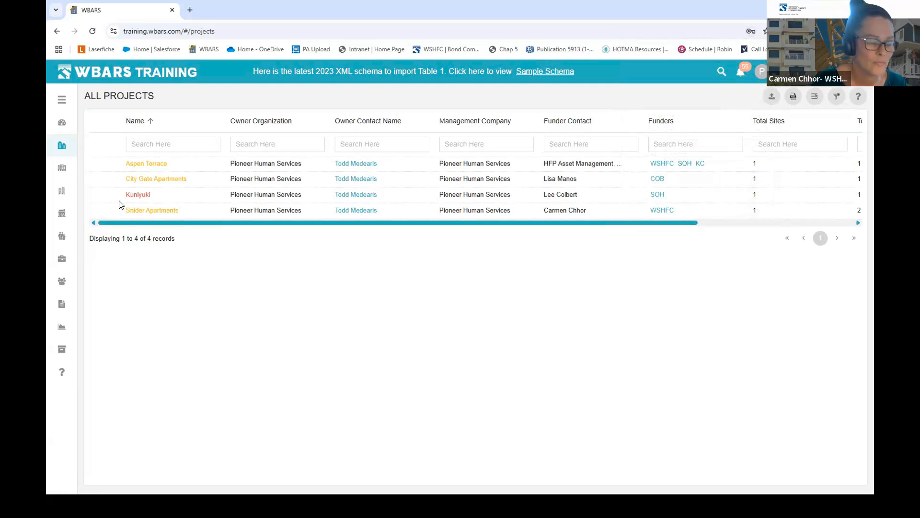
# - Open Snider Apartments and view its funder, Washington State Housing Finance Commission (contract 09-68A)
pyautogui.click(153, 211)
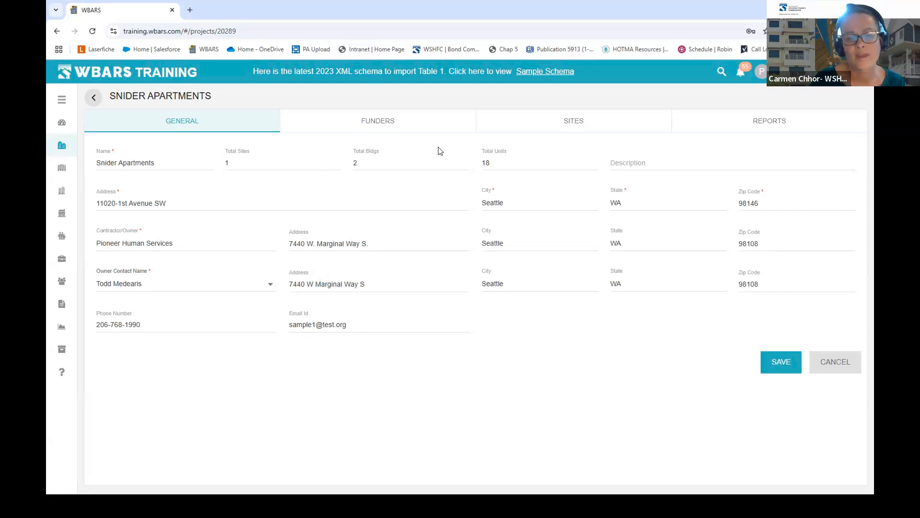
pyautogui.click(380, 122)
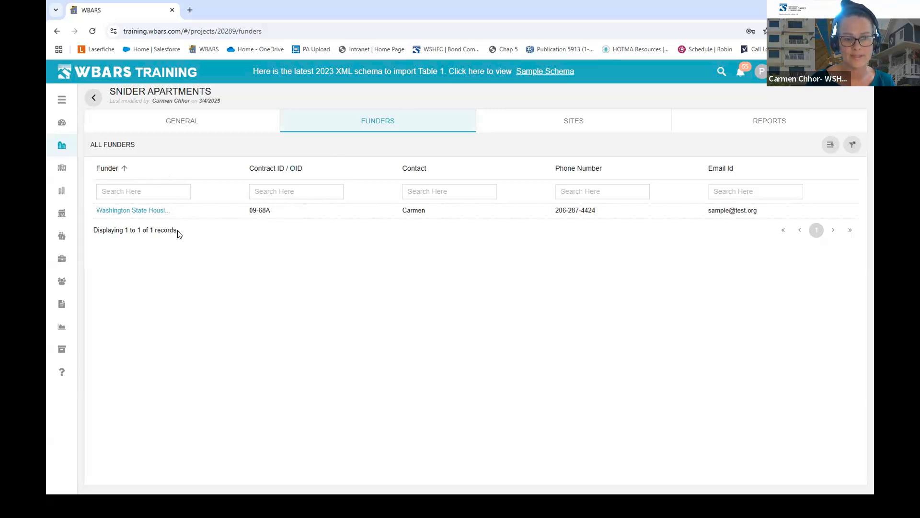
# - Open the Washington State Housing Finance Commission funder record for Snider Apartments
pyautogui.click(151, 211)
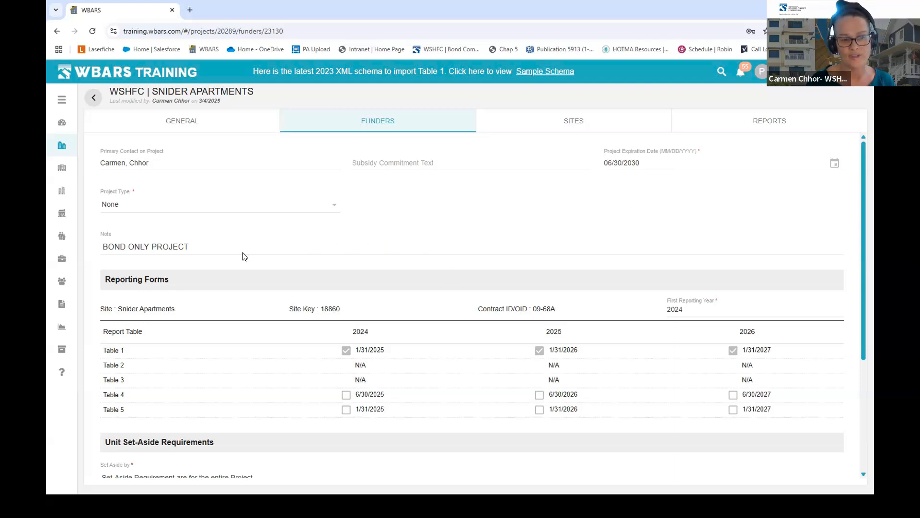
# - Show Snider Apartments' Sites tab listing its single site, last submitted Never
pyautogui.scroll(-3, 302, 241)
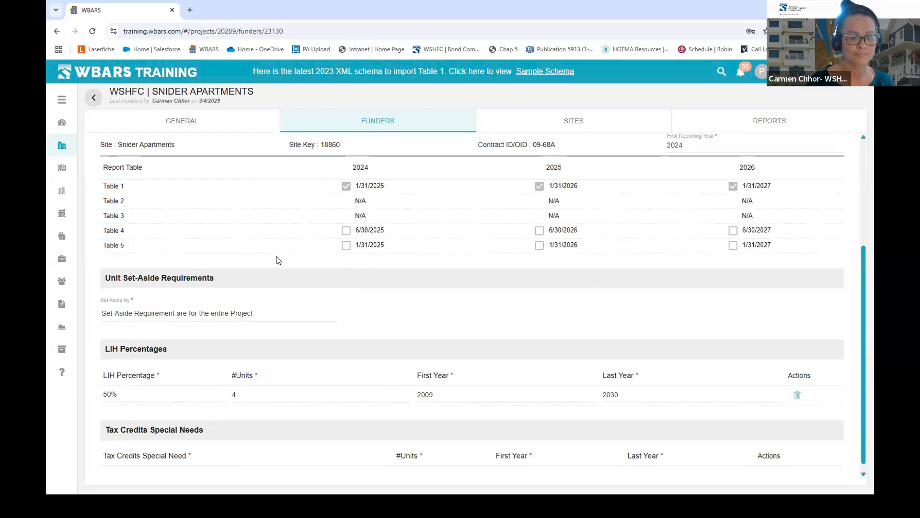
pyautogui.scroll(-1, 276, 261)
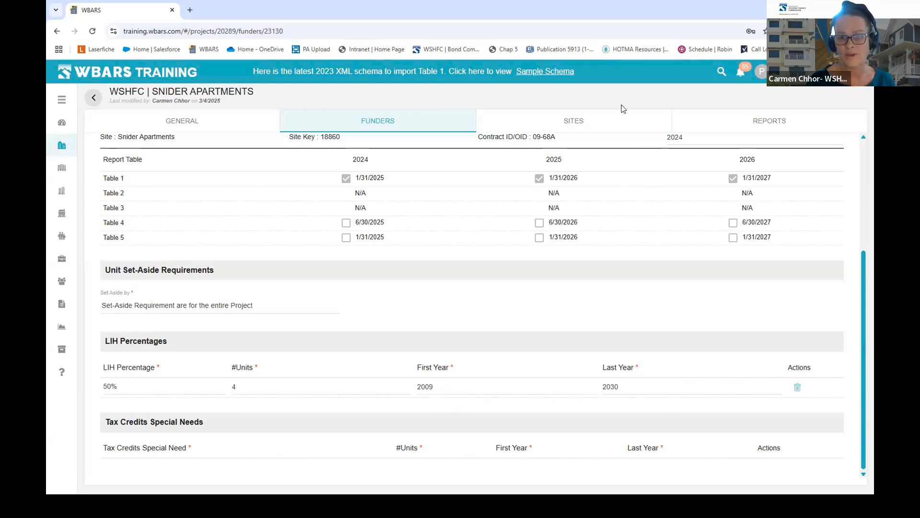
pyautogui.click(599, 119)
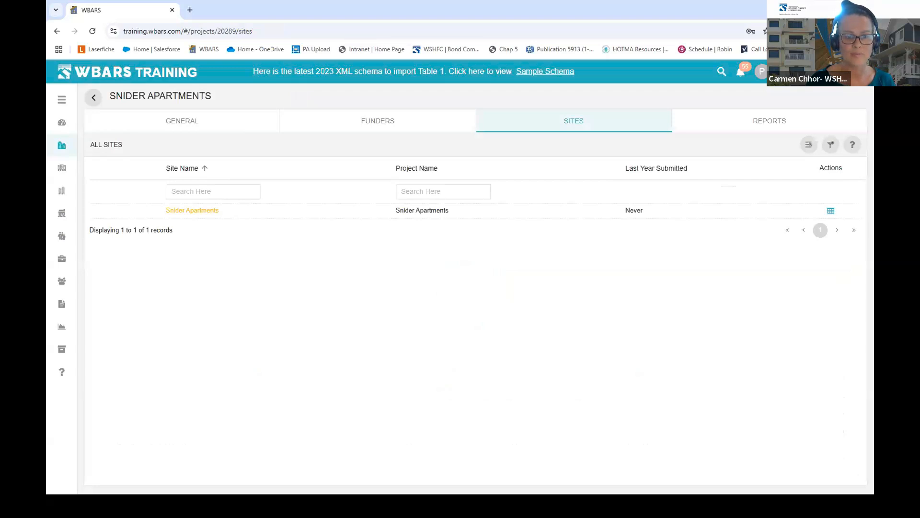
# - Open the Snider Apartments site record: King County, 2 buildings, 18 units
pyautogui.click(171, 208)
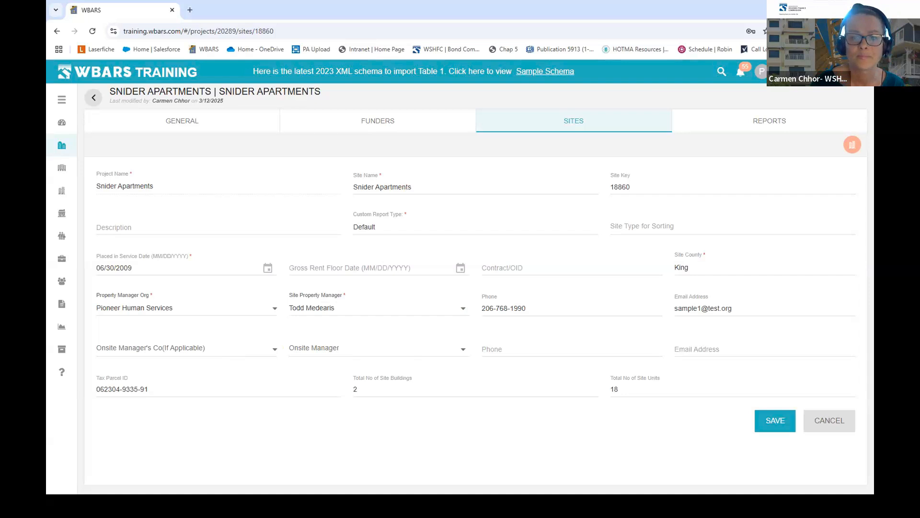
# - Show the project's Reports tab with the 2024 Snider Apartments report
pyautogui.click(770, 125)
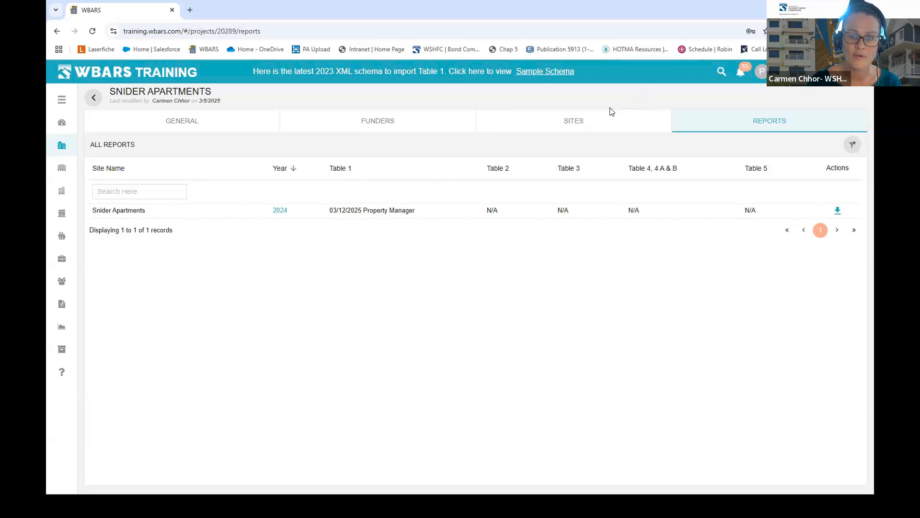
# - Return to the Snider Apartments Sites tab
pyautogui.click(572, 123)
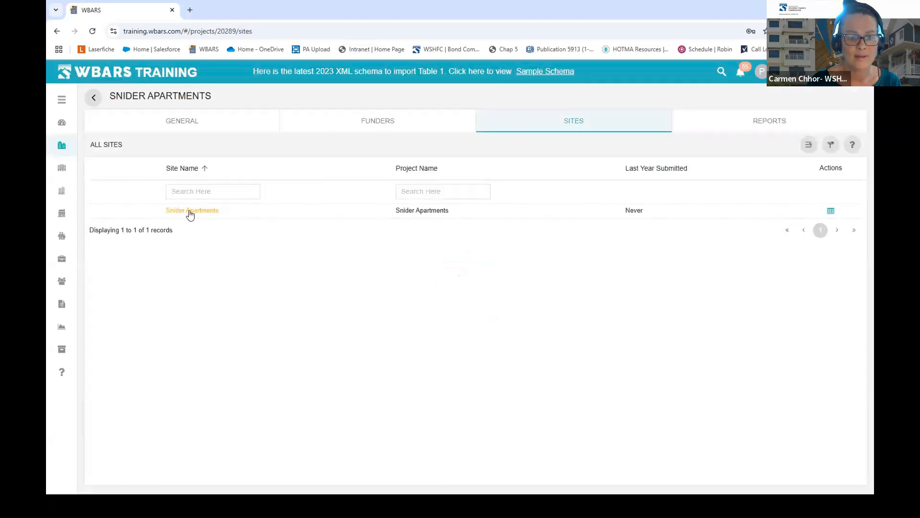
pyautogui.click(191, 212)
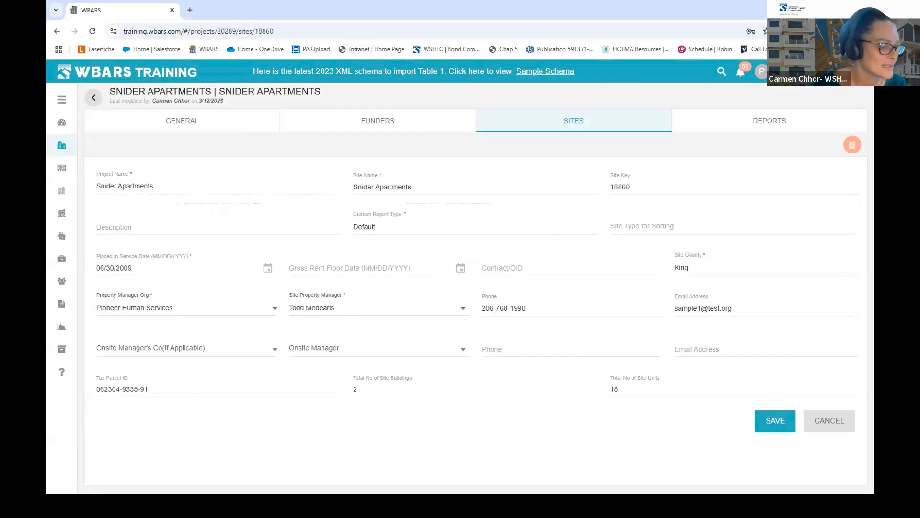
pyautogui.hotkey('alt', 'Tab')
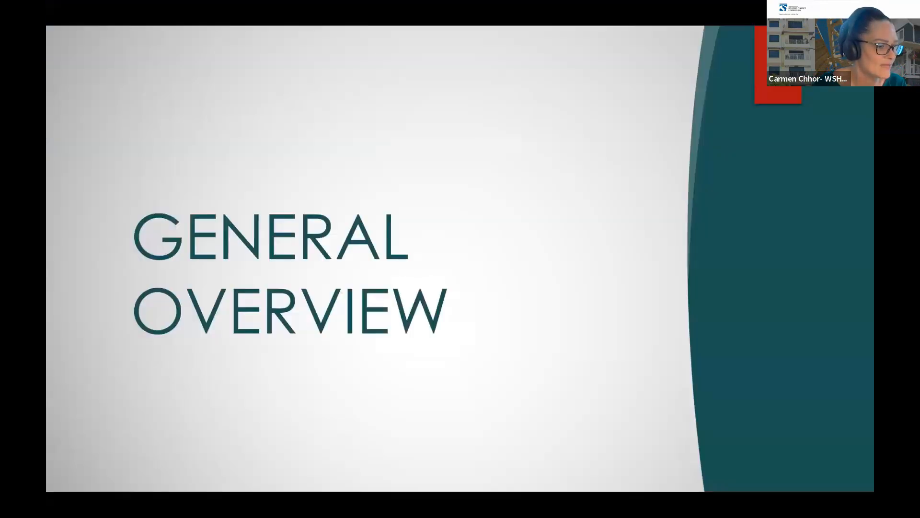
pyautogui.press('Right')
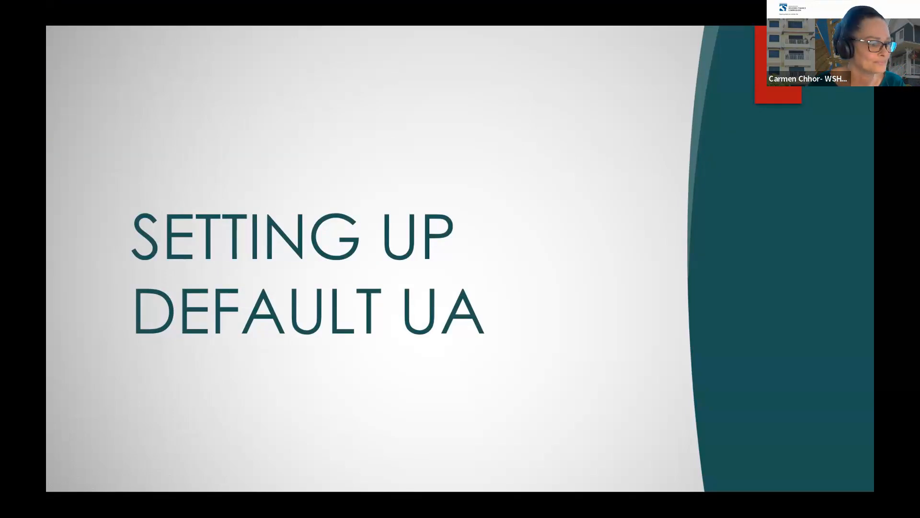
pyautogui.hotkey('alt', 'Tab')
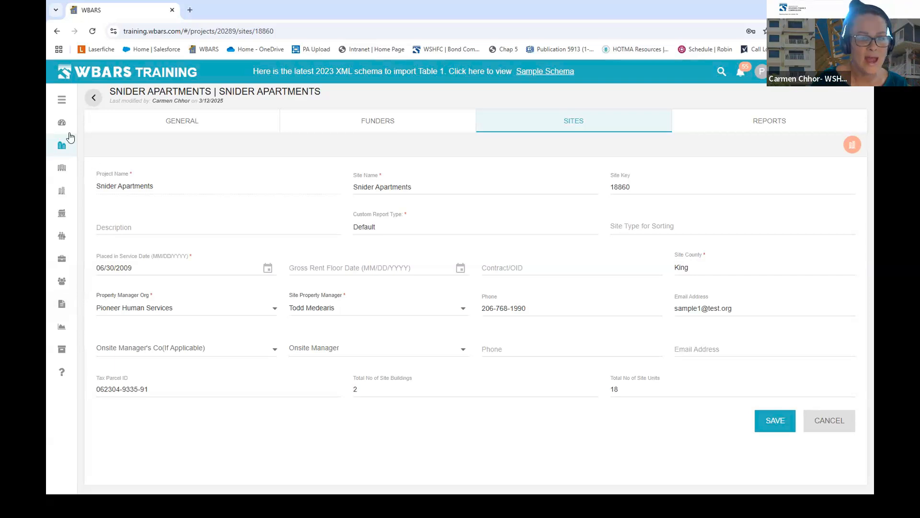
# - Return to the All Projects list showing the organization's 4 projects
pyautogui.click(62, 146)
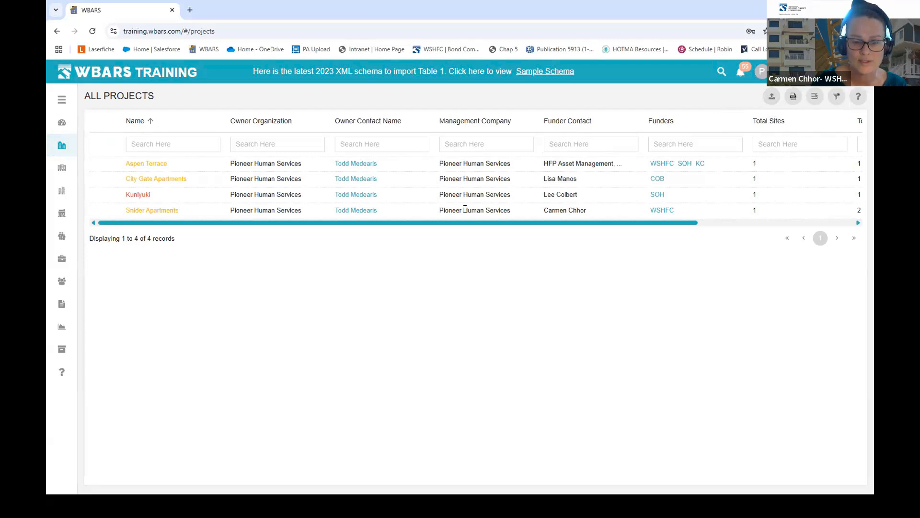
# - Open the Bulk Upload Utility Allowances page and expand its Select Project(s) list
pyautogui.click(771, 98)
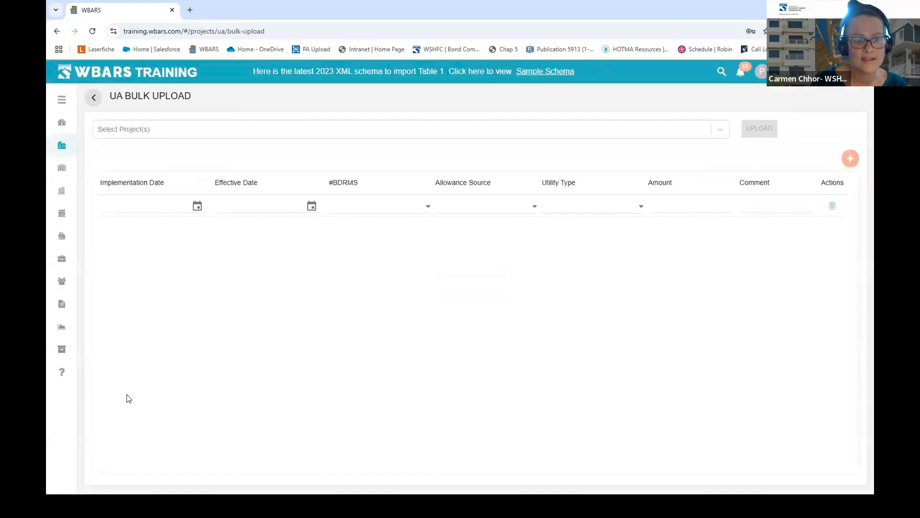
pyautogui.click(724, 131)
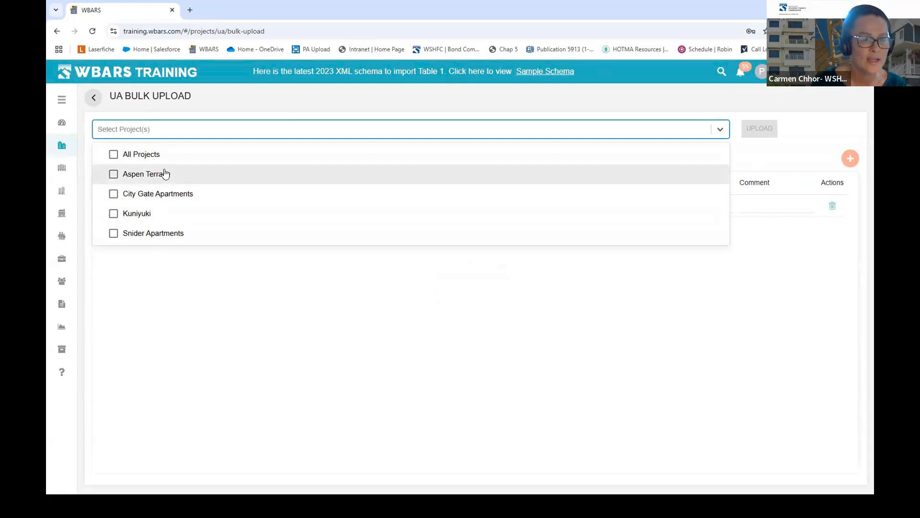
# - Select Snider Apartments as the only project in the Select Project(s) list
pyautogui.click(113, 158)
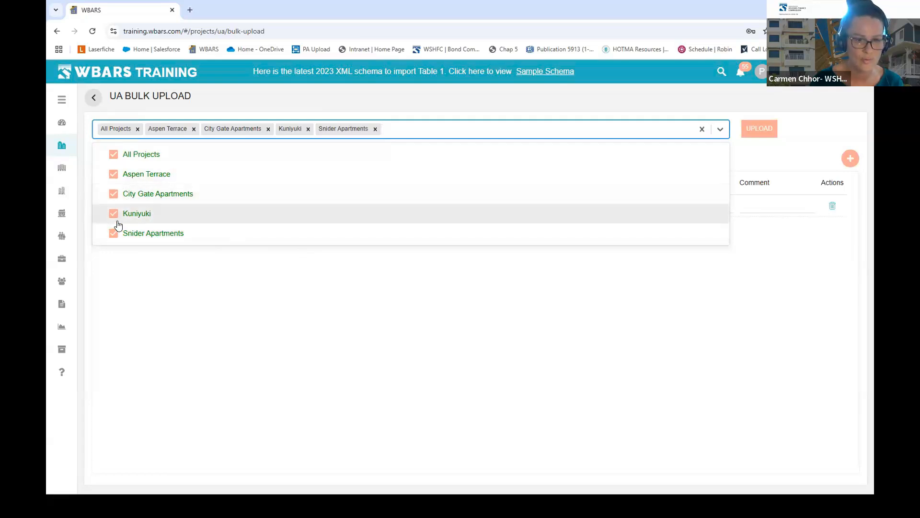
pyautogui.click(113, 154)
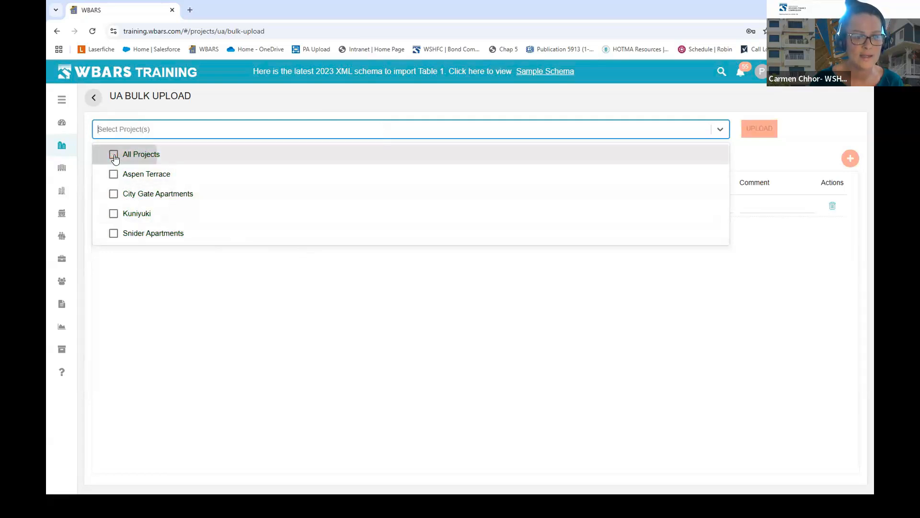
pyautogui.click(113, 234)
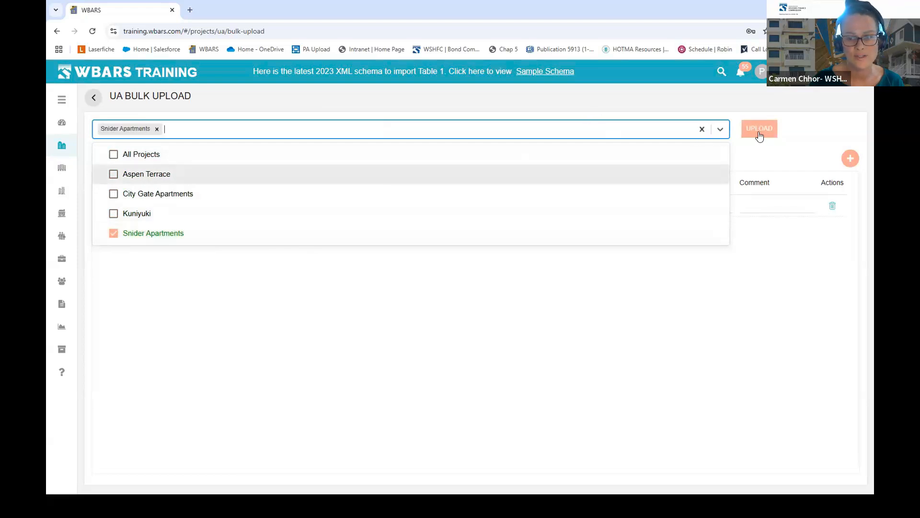
pyautogui.click(721, 129)
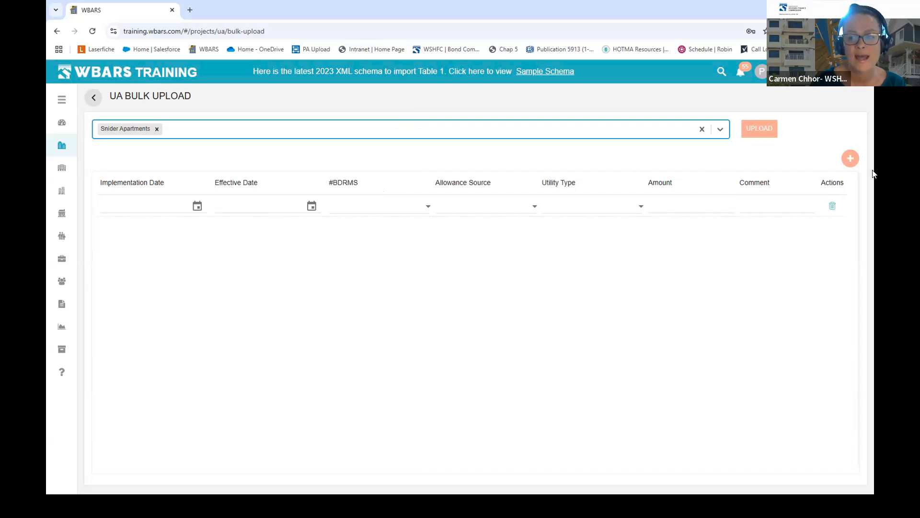
# - Add three more allowance rows so the table has four
pyautogui.click(851, 161)
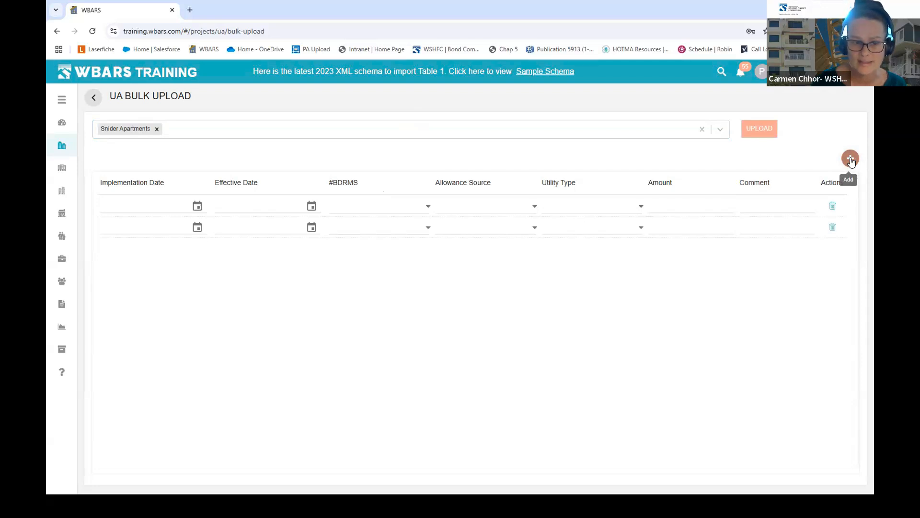
pyautogui.click(851, 161)
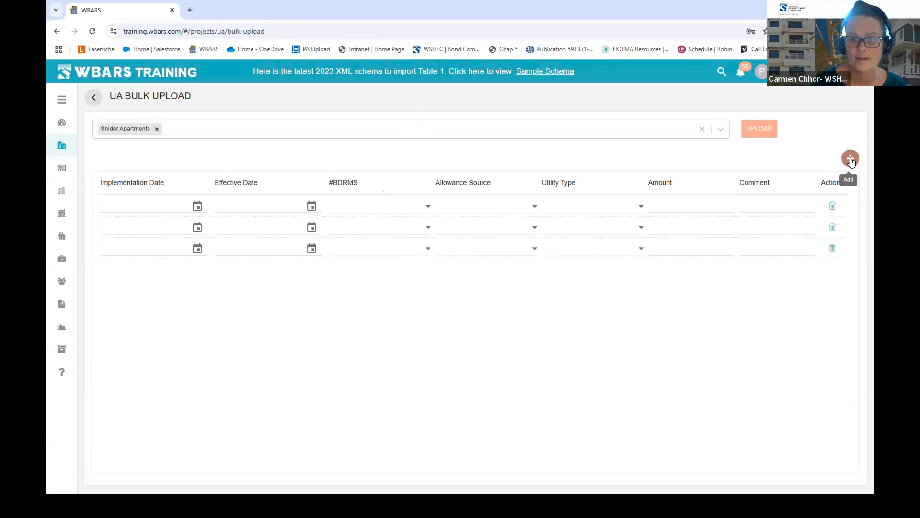
pyautogui.click(851, 161)
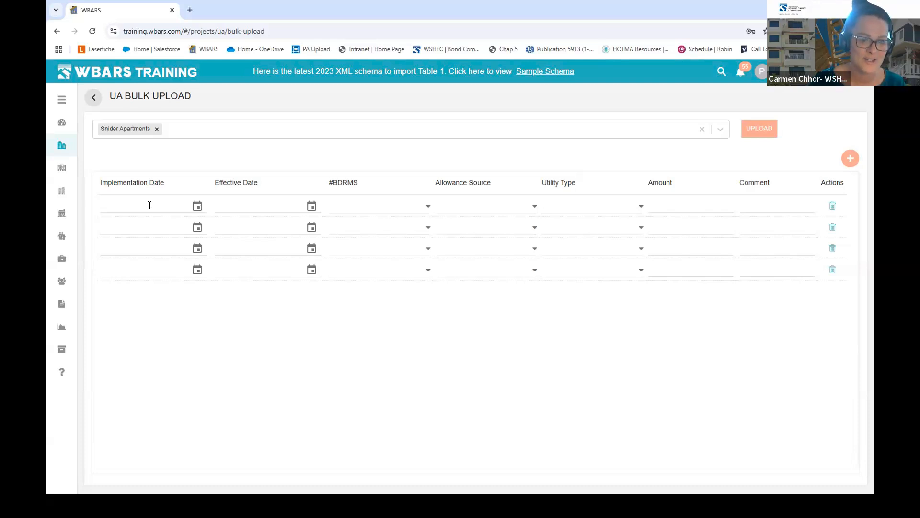
# - Enter 01/01/2024 as row 1's Implementation Date and copy it
pyautogui.click(181, 201)
pyautogui.write('01/01/')
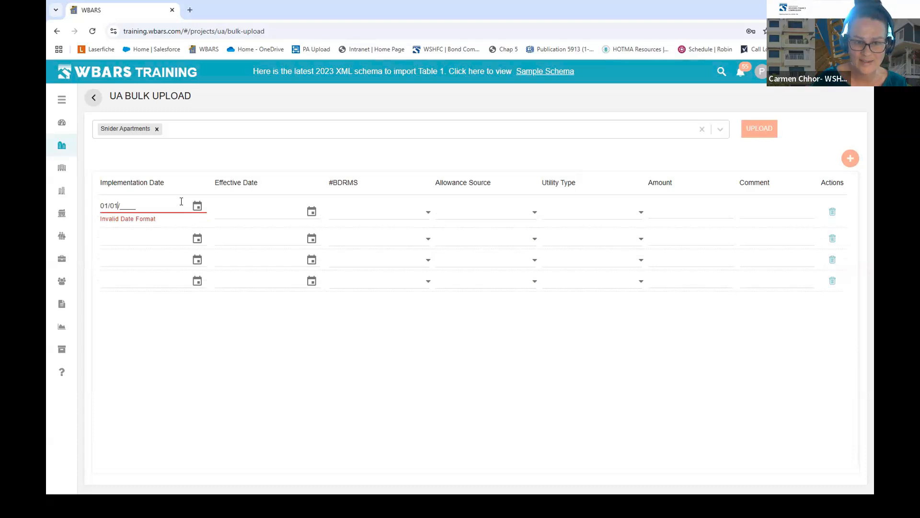
pyautogui.write('2020')
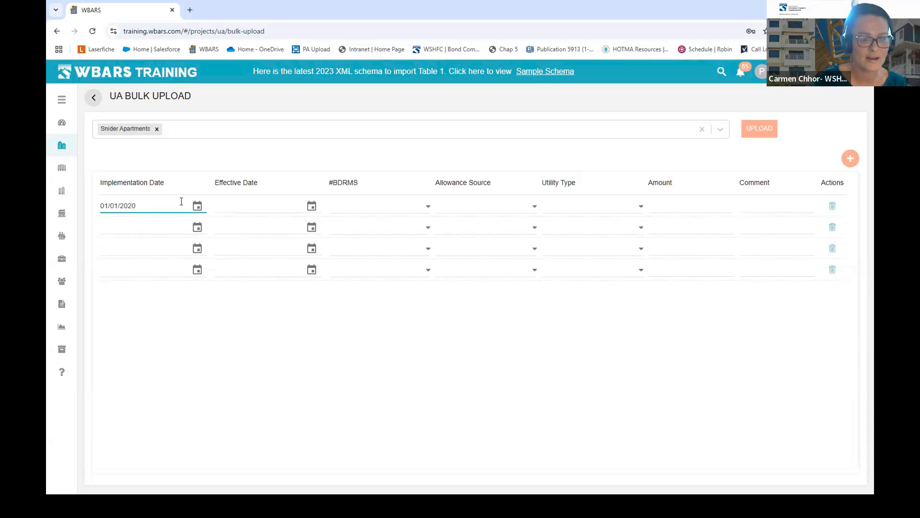
pyautogui.press('BackSpace')
pyautogui.write('4')
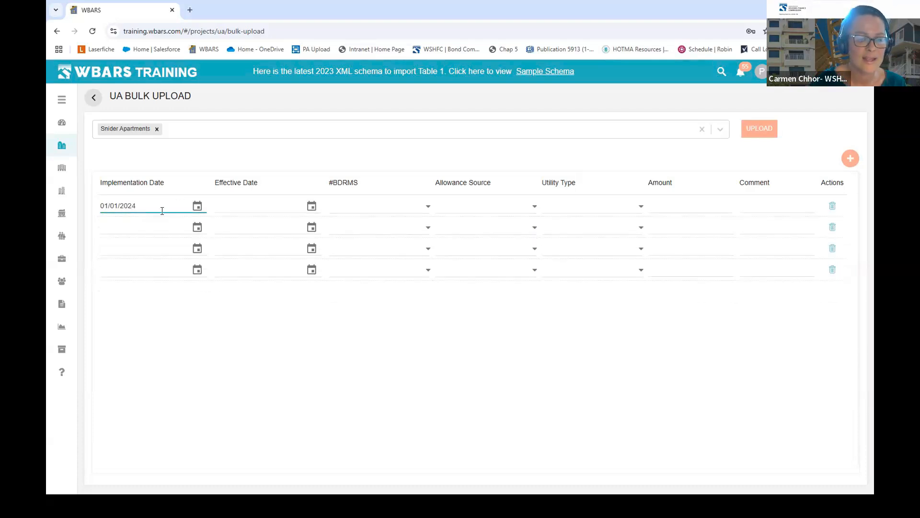
pyautogui.moveTo(137, 205); pyautogui.dragTo(100, 204)
pyautogui.rightClick(113, 206)
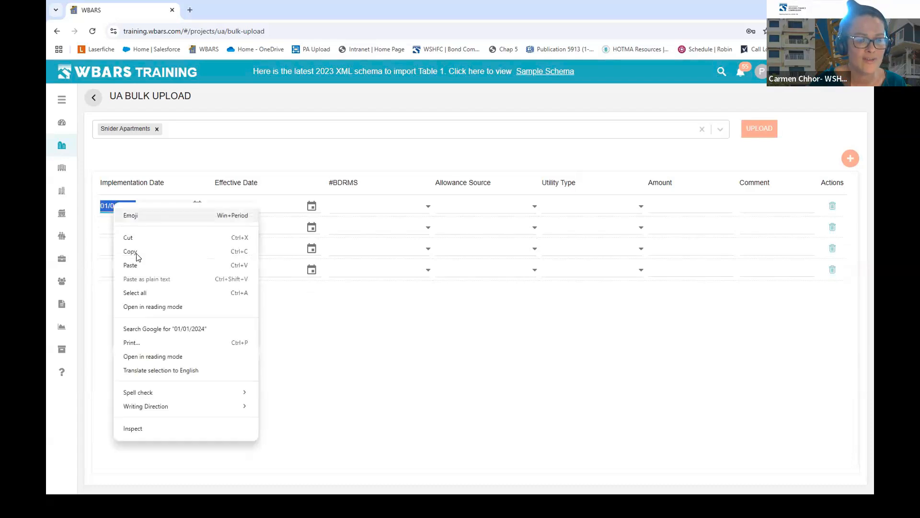
pyautogui.click(134, 251)
# - Paste 01/01/2024 into the Implementation Date of rows 2, 3 and 4
pyautogui.click(132, 232)
pyautogui.rightClick(133, 233)
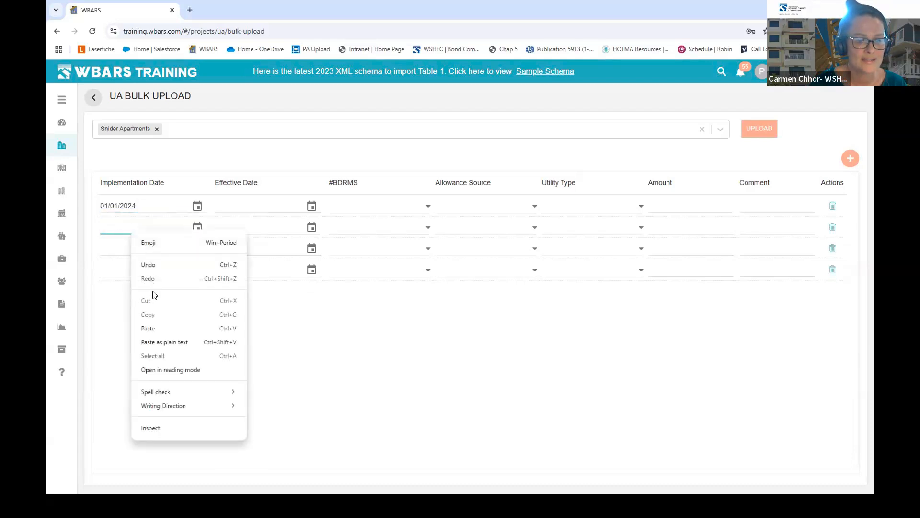
pyautogui.click(151, 330)
pyautogui.click(129, 250)
pyautogui.rightClick(130, 249)
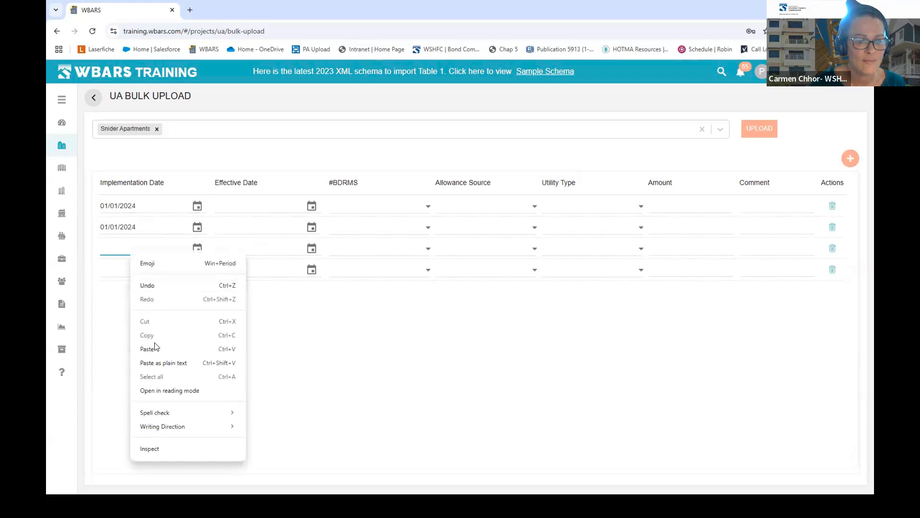
pyautogui.click(152, 349)
pyautogui.click(129, 269)
pyautogui.rightClick(130, 268)
pyautogui.click(145, 364)
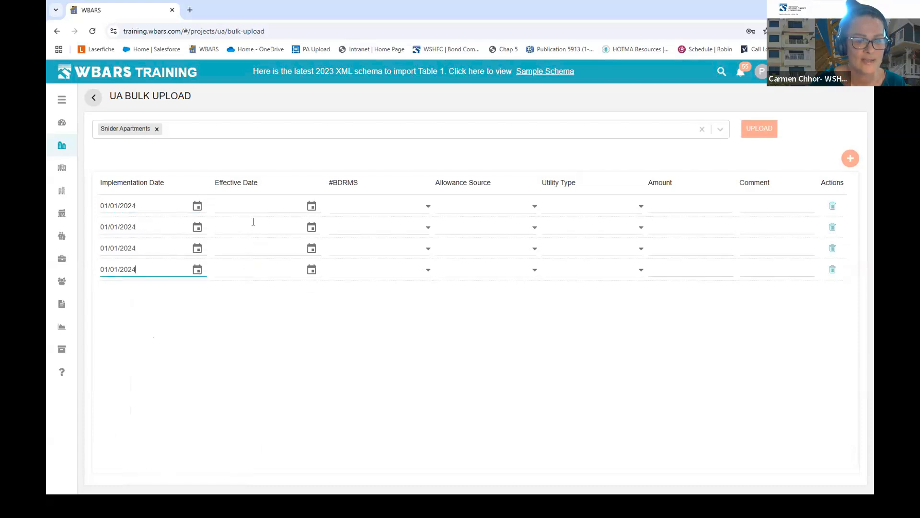
# - Paste 01/01/2024 into the Effective Date of all four rows
pyautogui.rightClick(250, 206)
pyautogui.click(264, 299)
pyautogui.click(252, 230)
pyautogui.rightClick(252, 232)
pyautogui.click(267, 326)
pyautogui.click(248, 249)
pyautogui.rightClick(247, 253)
pyautogui.click(265, 350)
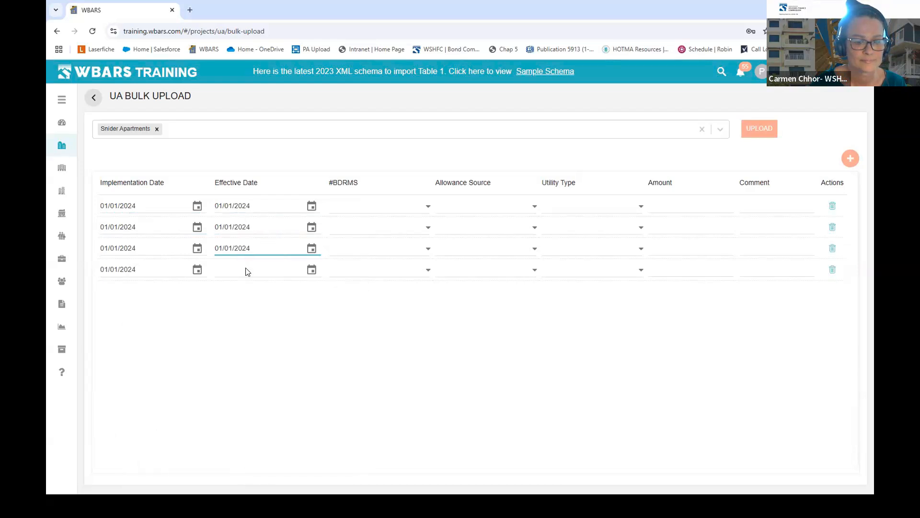
pyautogui.click(246, 269)
pyautogui.rightClick(246, 272)
pyautogui.click(264, 368)
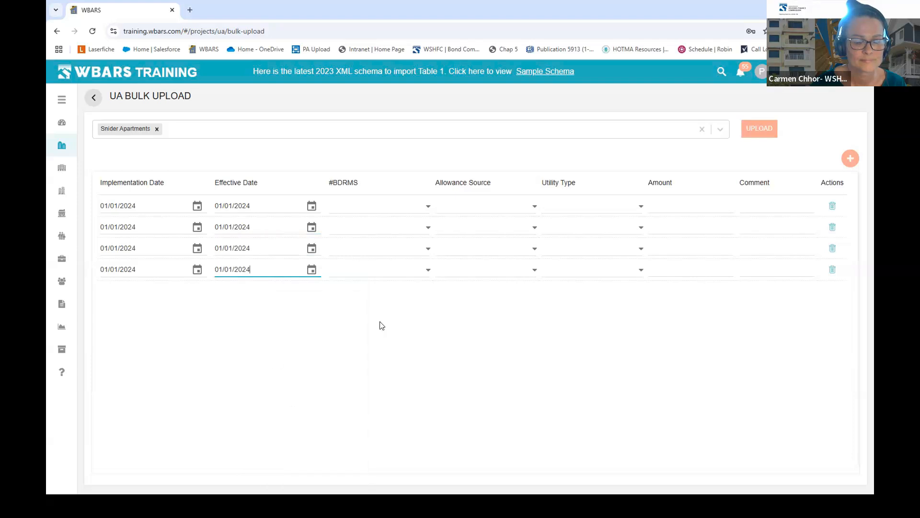
# - Set the four rows' #BDRMS to Studio, 1, 2 and 3
pyautogui.click(428, 206)
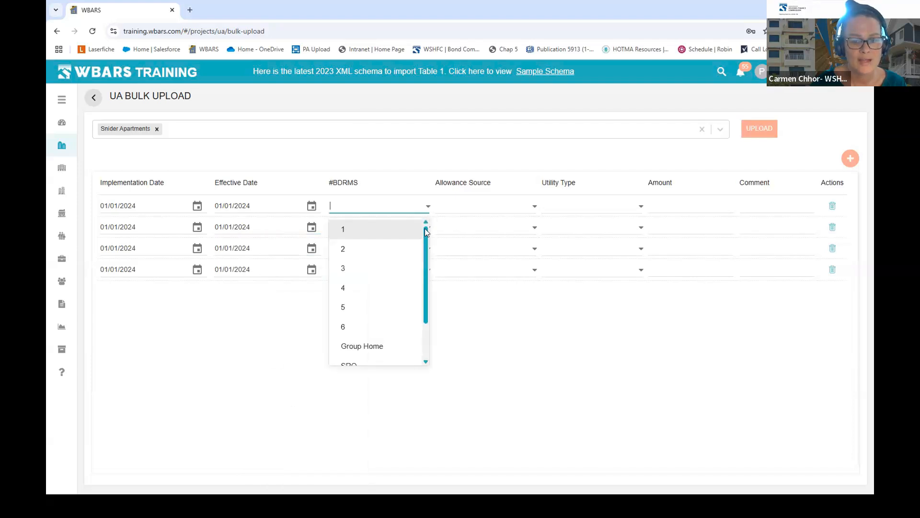
pyautogui.moveTo(425, 317); pyautogui.dragTo(403, 369)
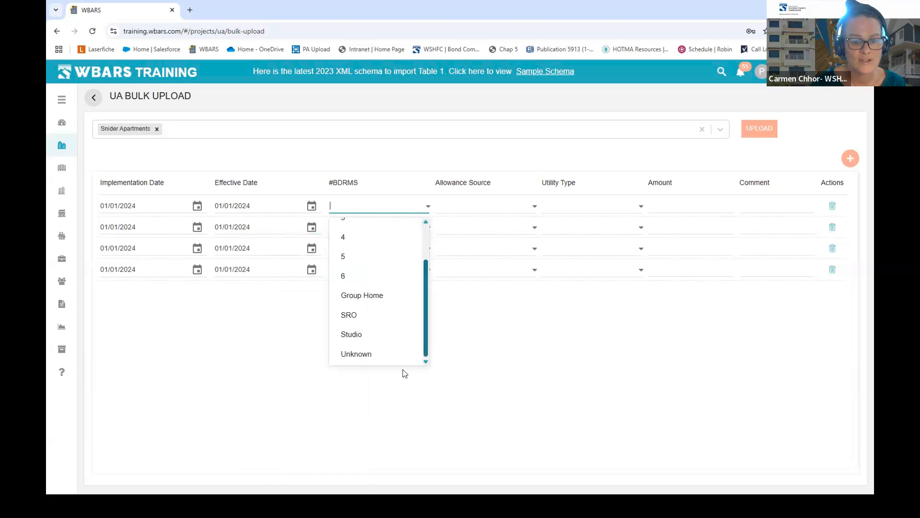
pyautogui.click(363, 336)
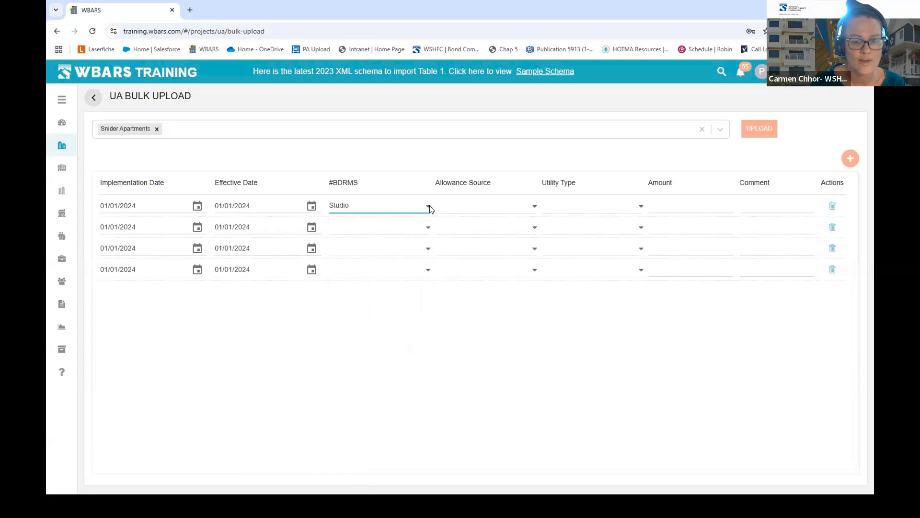
pyautogui.click(427, 227)
pyautogui.click(357, 252)
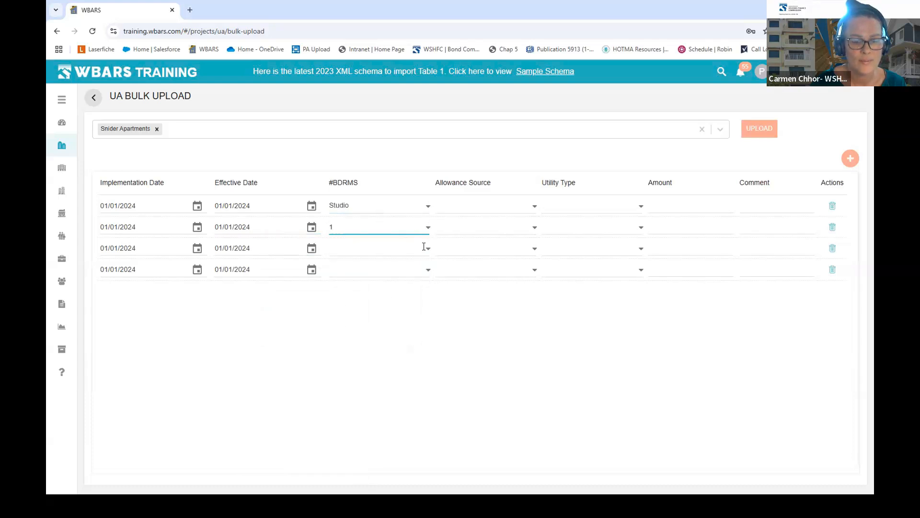
pyautogui.click(424, 246)
pyautogui.click(345, 292)
pyautogui.click(428, 268)
pyautogui.click(351, 331)
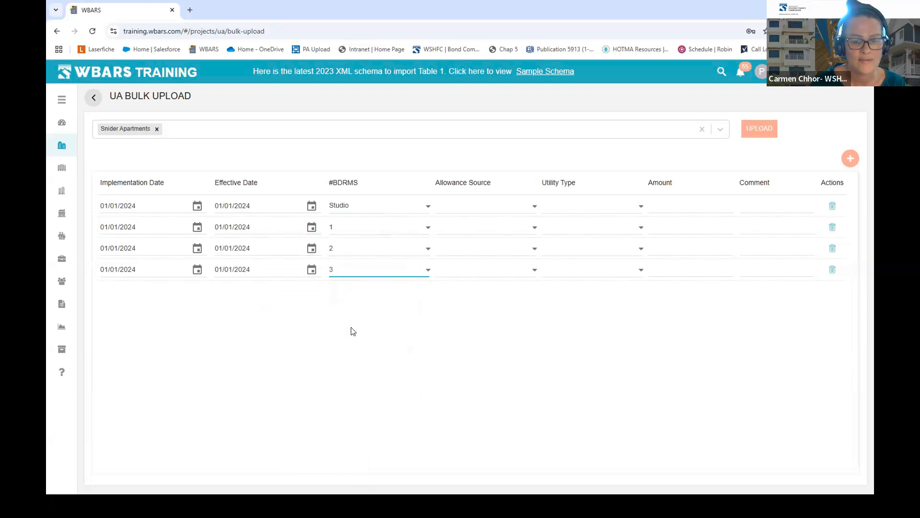
# - Set each row's Allowance Source to WSHFC Bond Only
pyautogui.click(534, 204)
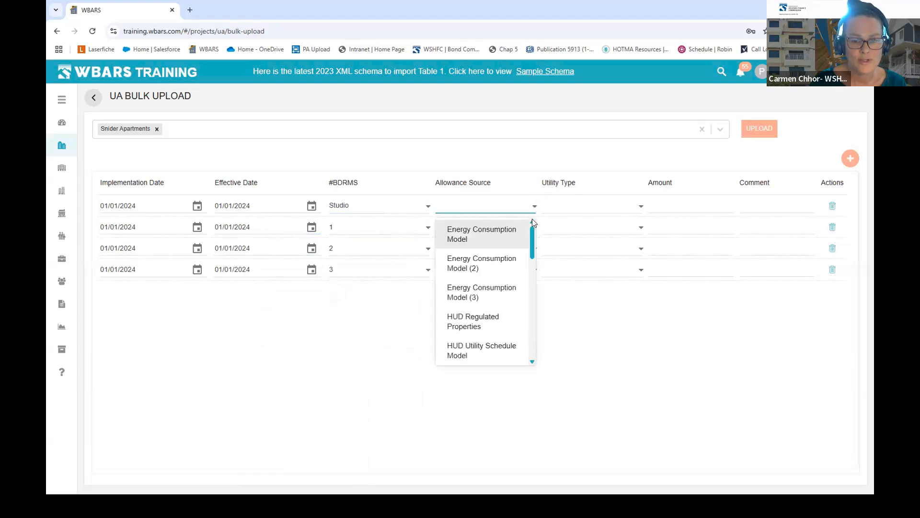
pyautogui.moveTo(529, 235); pyautogui.dragTo(529, 343)
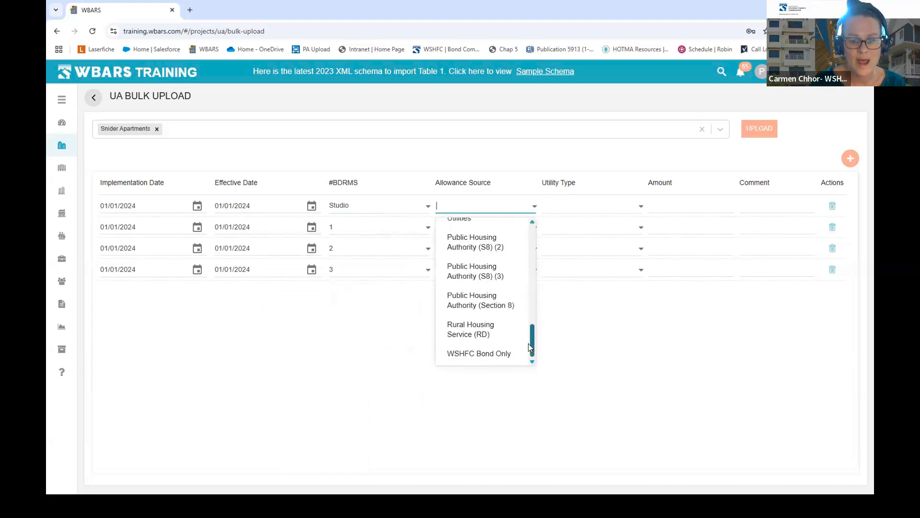
pyautogui.click(458, 353)
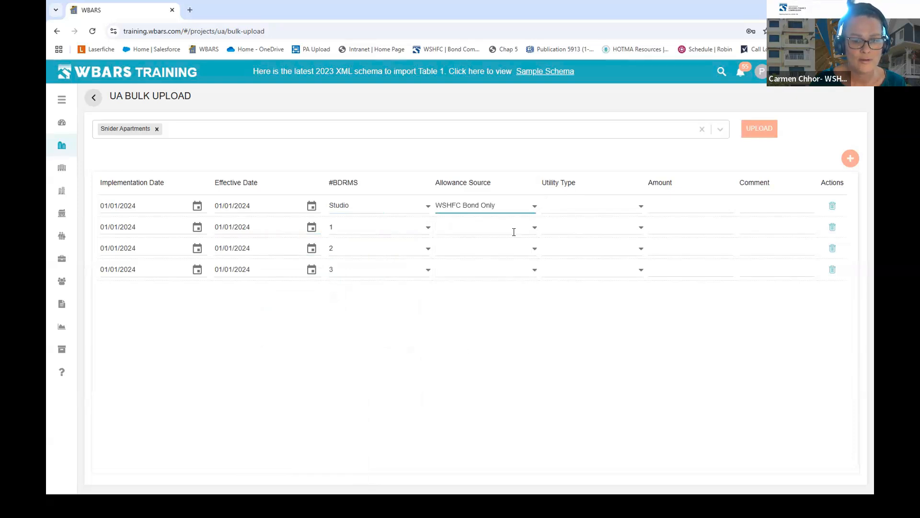
pyautogui.click(531, 224)
pyautogui.scroll(-5, 526, 375)
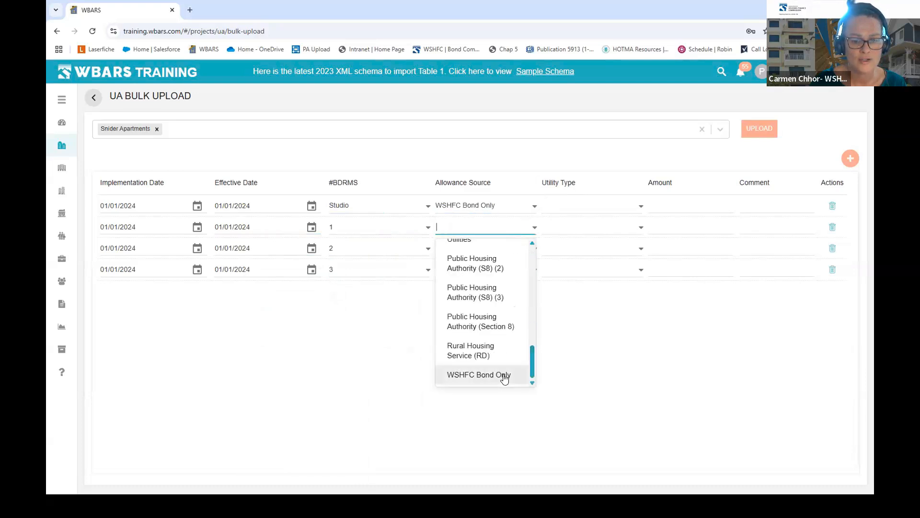
pyautogui.click(504, 376)
pyautogui.click(534, 247)
pyautogui.scroll(-5, 525, 355)
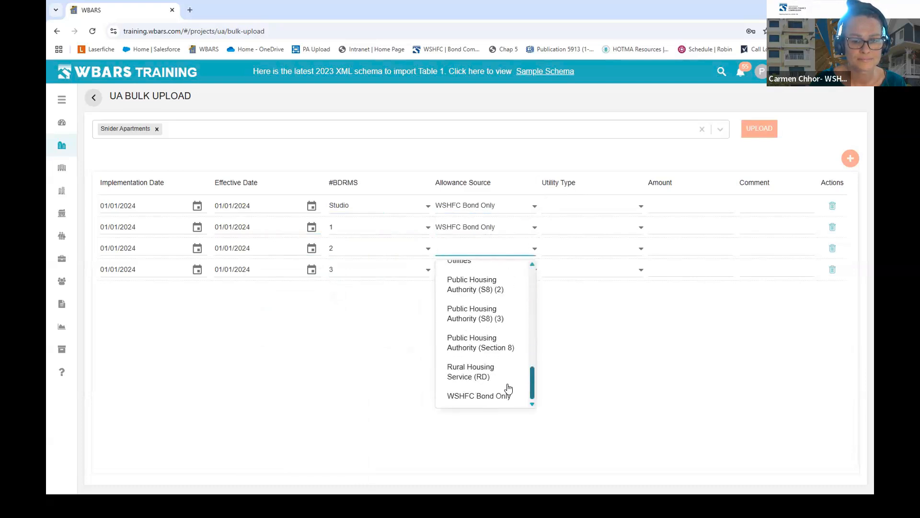
pyautogui.click(497, 390)
pyautogui.click(535, 269)
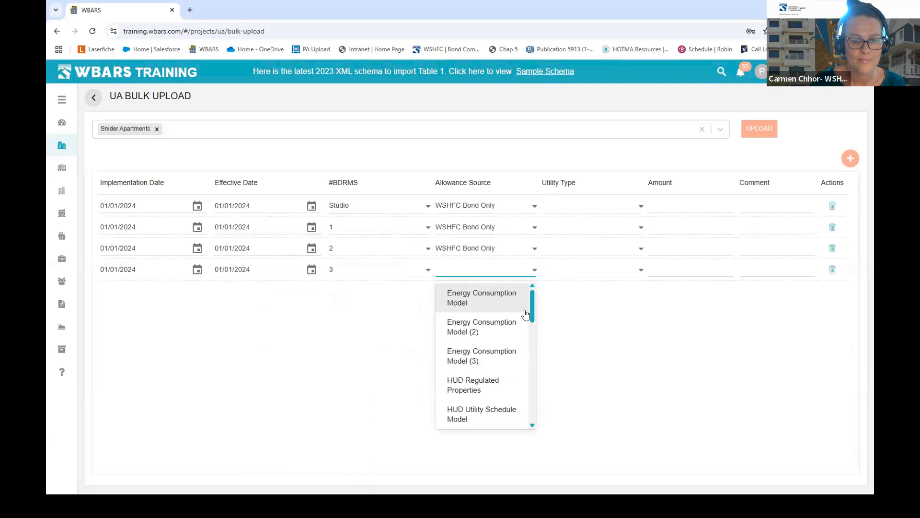
pyautogui.scroll(-5, 523, 408)
pyautogui.click(511, 418)
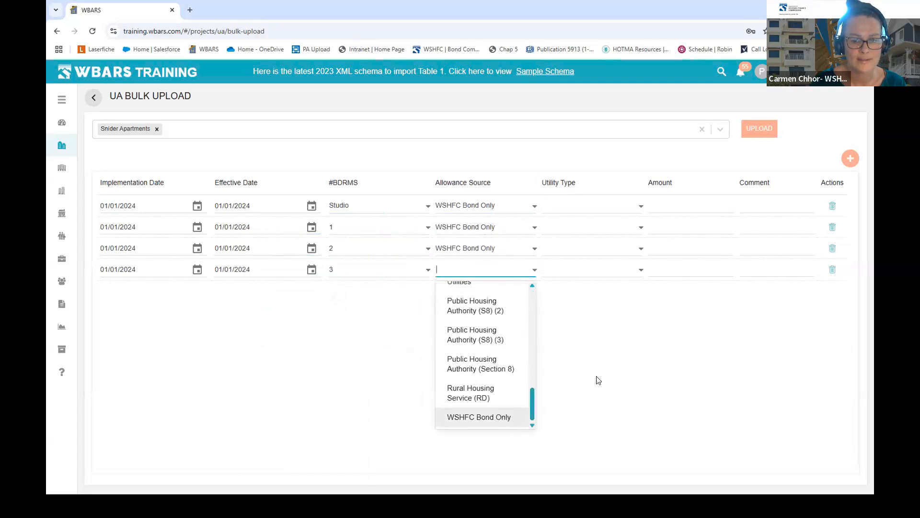
pyautogui.click(640, 205)
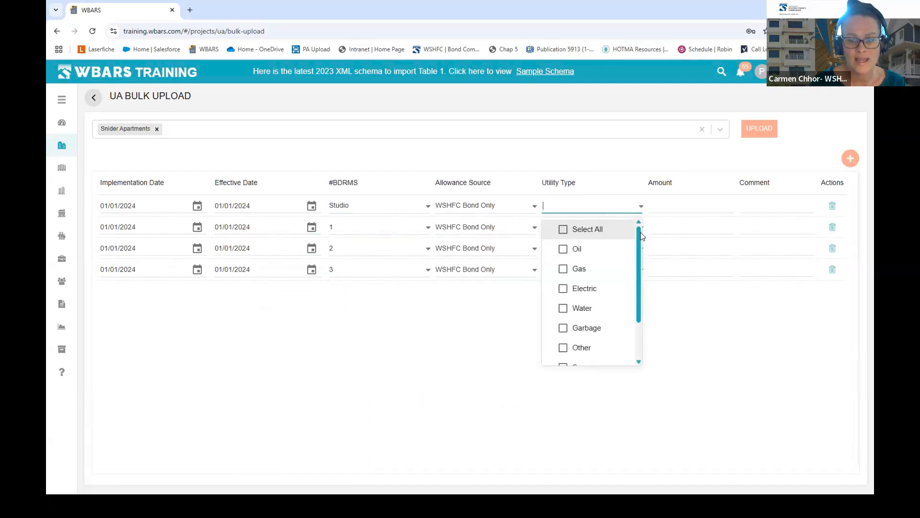
# - Set the Studio and 1-bedroom rows' utility type to WSHFC Bond Only - Not Applicable
pyautogui.click(635, 246)
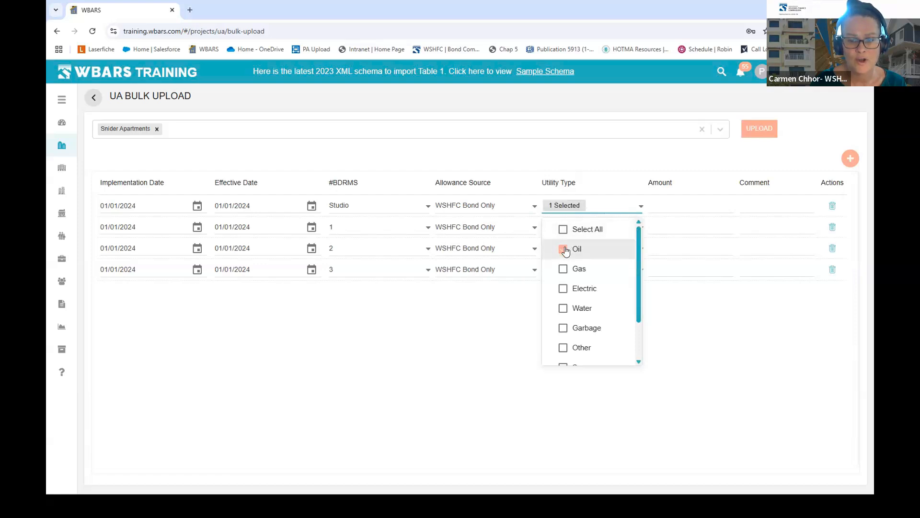
pyautogui.click(623, 254)
pyautogui.moveTo(639, 257); pyautogui.dragTo(636, 322)
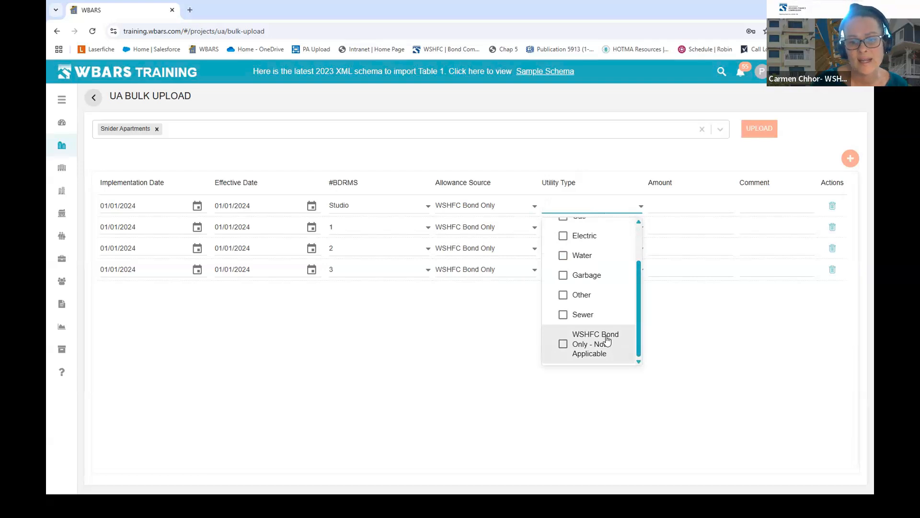
pyautogui.click(564, 345)
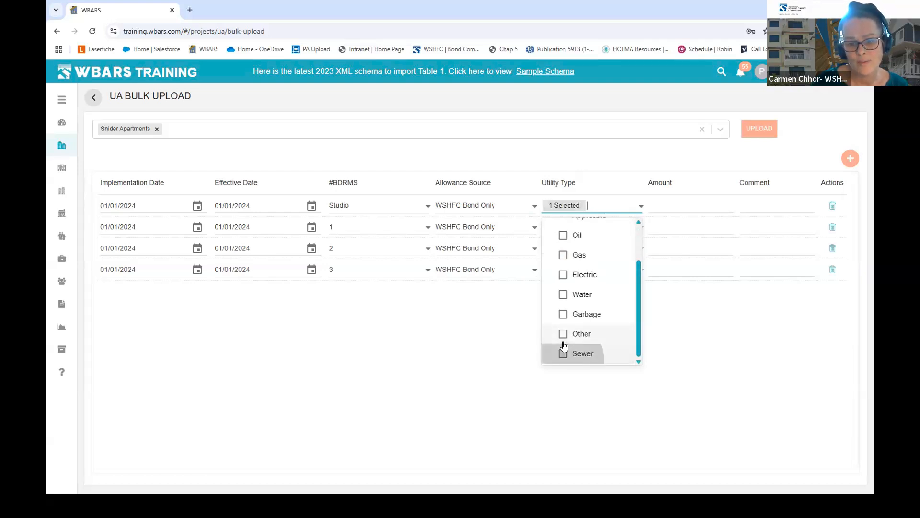
pyautogui.click(695, 331)
pyautogui.click(642, 226)
pyautogui.moveTo(638, 256); pyautogui.dragTo(635, 361)
pyautogui.click(635, 363)
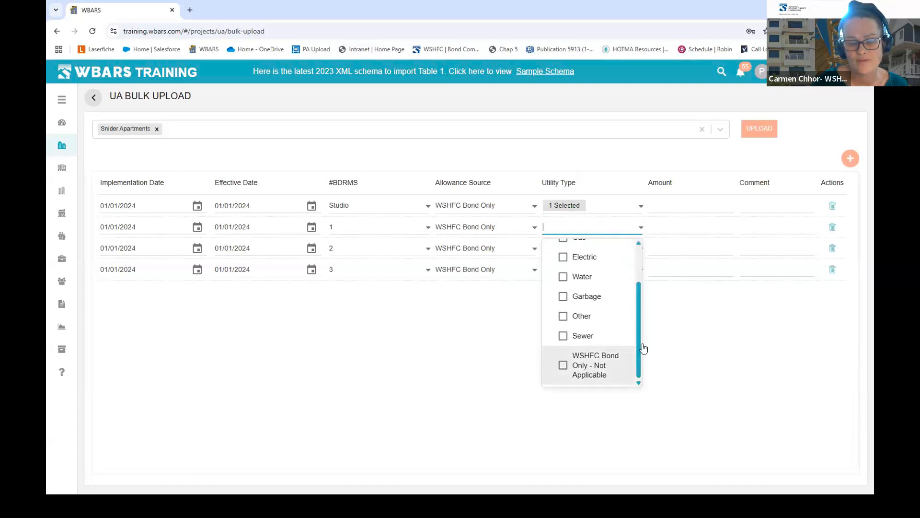
pyautogui.click(692, 319)
# - Set the 2- and 3-bedroom rows' utility type to WSHFC Bond Only - Not Applicable
pyautogui.click(641, 248)
pyautogui.moveTo(639, 270); pyautogui.dragTo(633, 381)
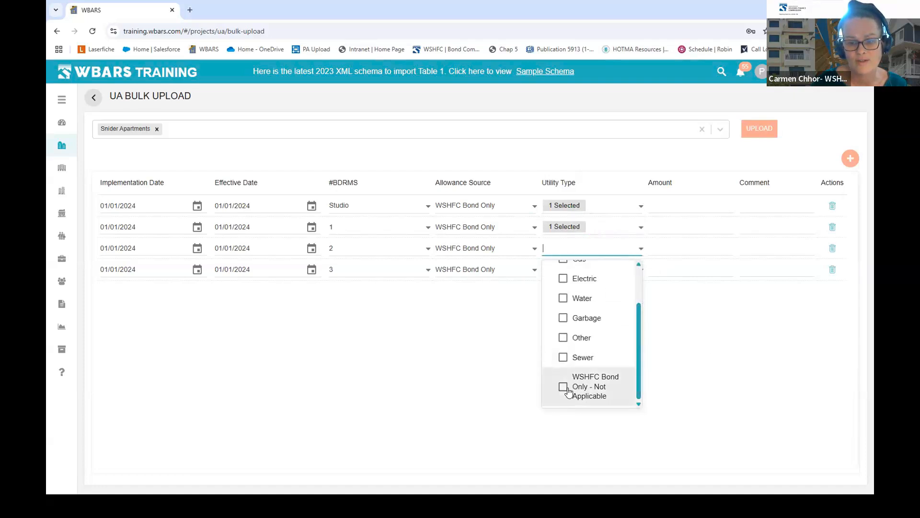
pyautogui.click(566, 385)
pyautogui.click(663, 401)
pyautogui.click(641, 271)
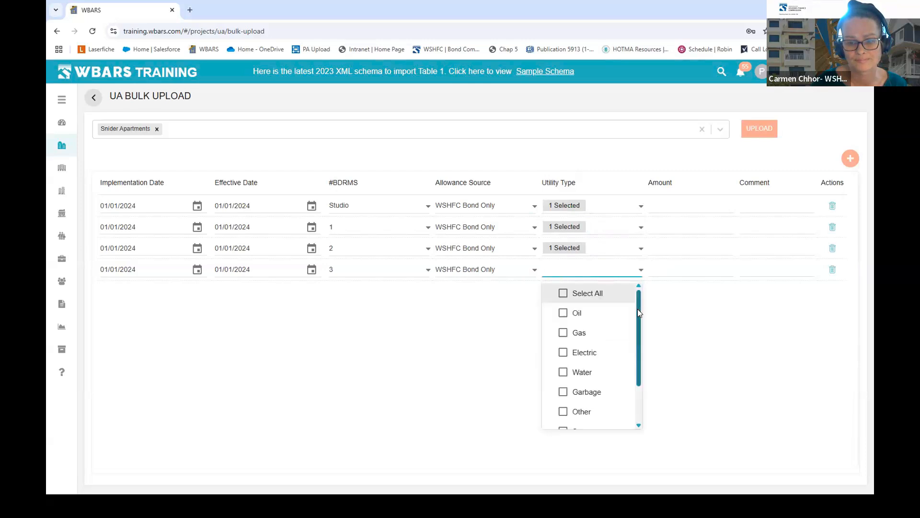
pyautogui.moveTo(637, 309); pyautogui.dragTo(636, 412)
pyautogui.click(583, 413)
pyautogui.click(677, 411)
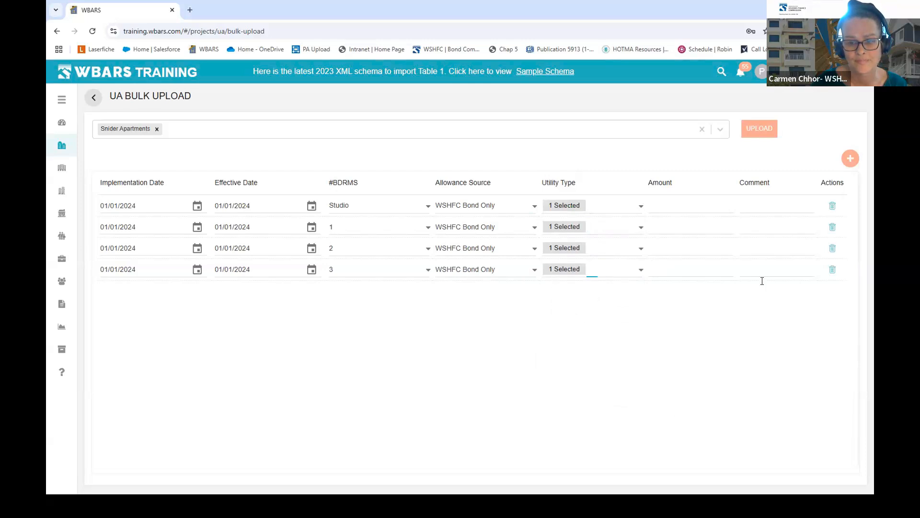
# - Enter an amount of 0 in all four rows and upload the Snider Apartments allowances
pyautogui.click(701, 204)
pyautogui.write('0')
pyautogui.click(688, 226)
pyautogui.write('0')
pyautogui.click(689, 249)
pyautogui.write('0')
pyautogui.click(683, 270)
pyautogui.write('0')
pyautogui.click(659, 319)
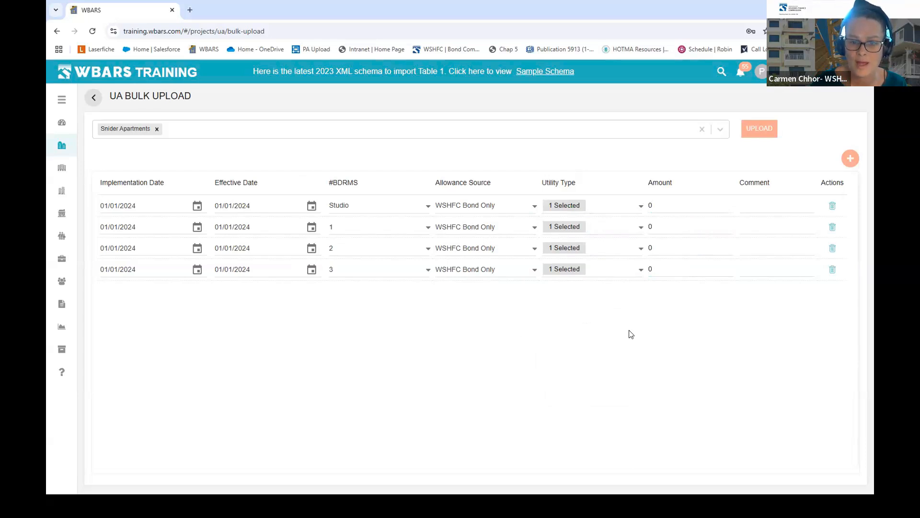
pyautogui.click(765, 134)
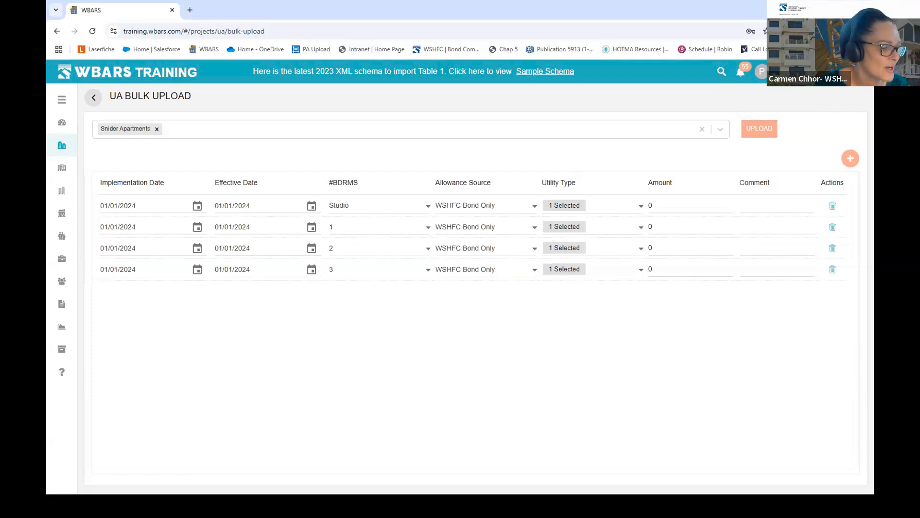
# - Switch to the PowerPoint slideshow and advance to the TABLE 1 REPORT slide
pyautogui.hotkey('alt', 'Tab')
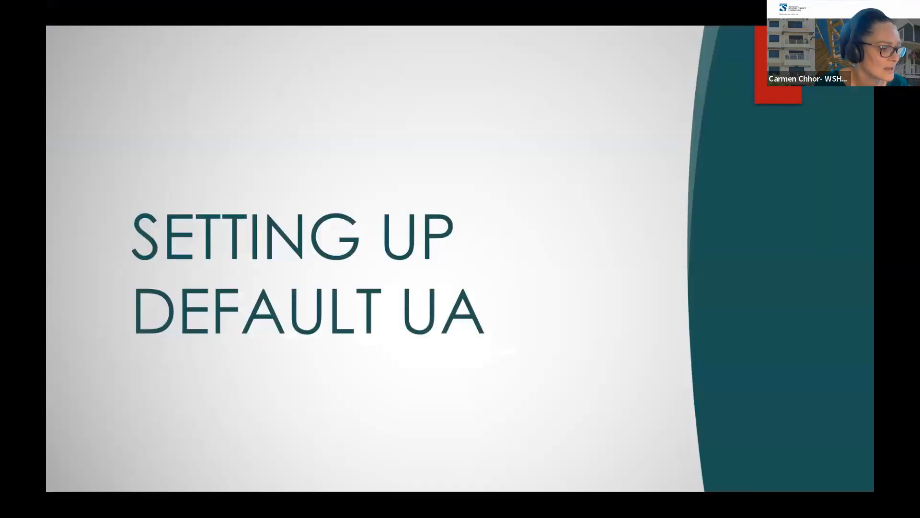
pyautogui.press('Right')
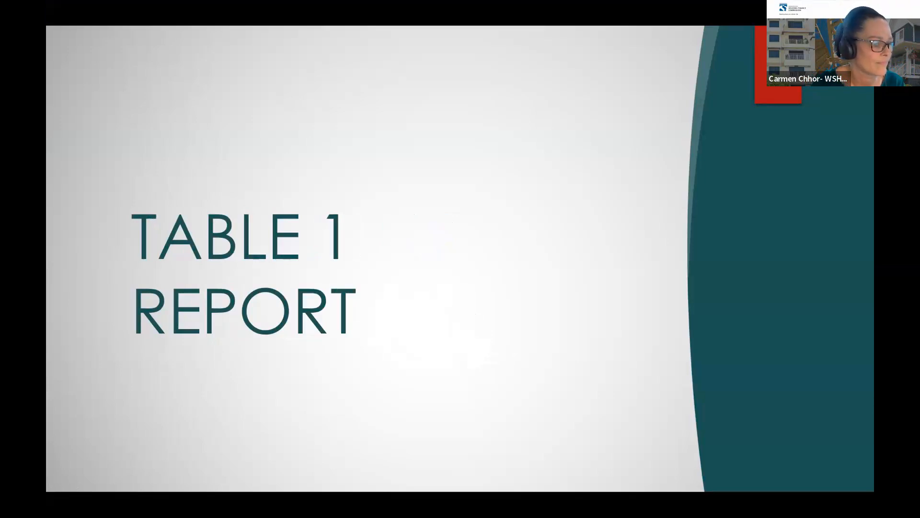
# - Switch from the slideshow back to the WBARS UA Bulk Upload page in Chrome
pyautogui.hotkey('alt', 'Tab')
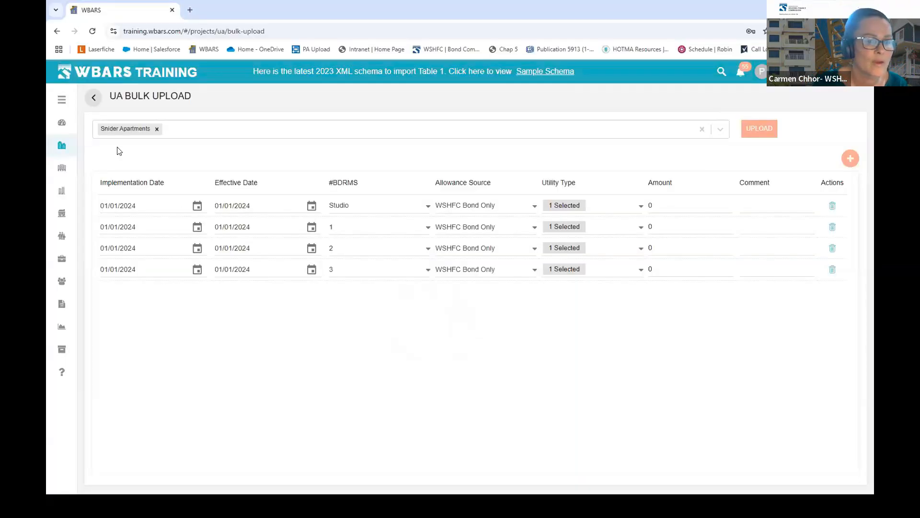
# - From Projects, open Snider Apartments' REPORTS tab and open its 2024 report
pyautogui.click(61, 147)
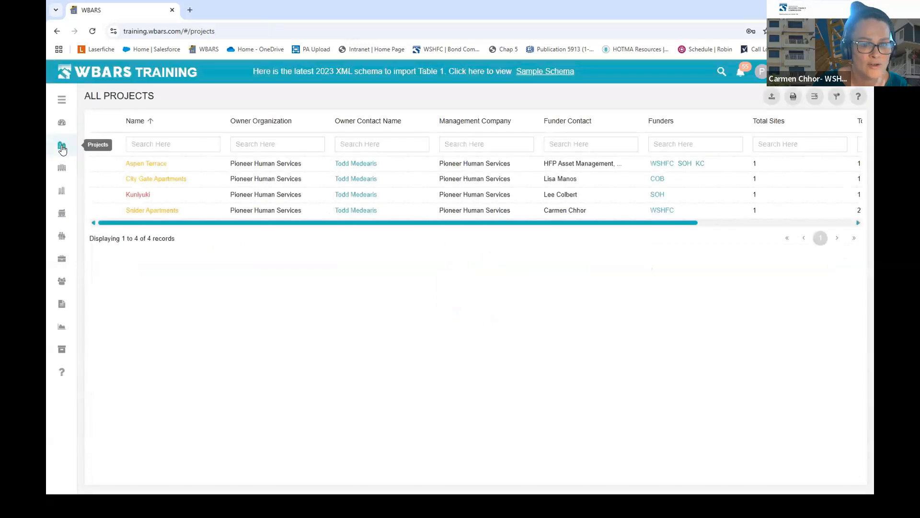
pyautogui.click(152, 211)
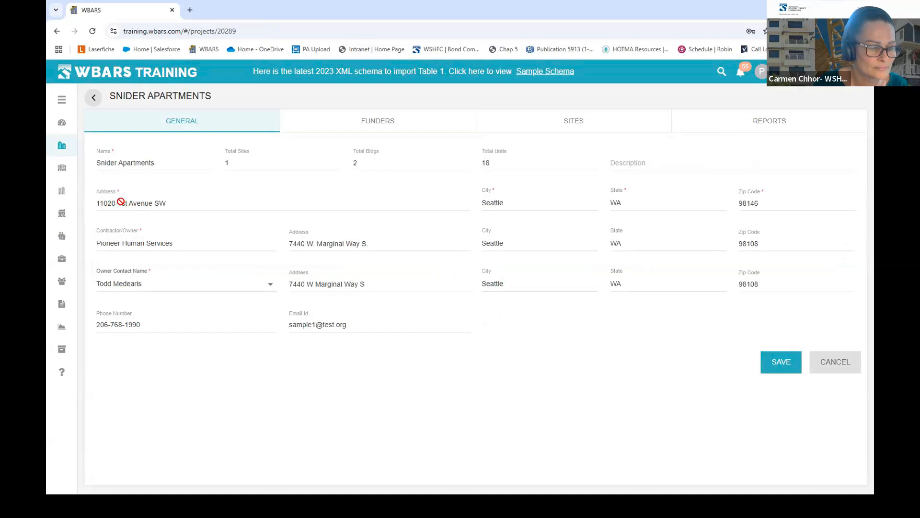
pyautogui.click(778, 123)
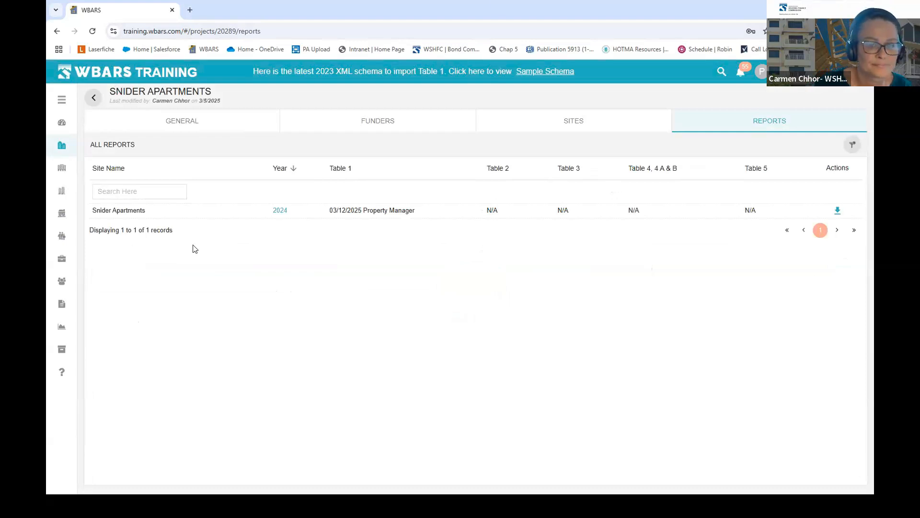
pyautogui.click(280, 211)
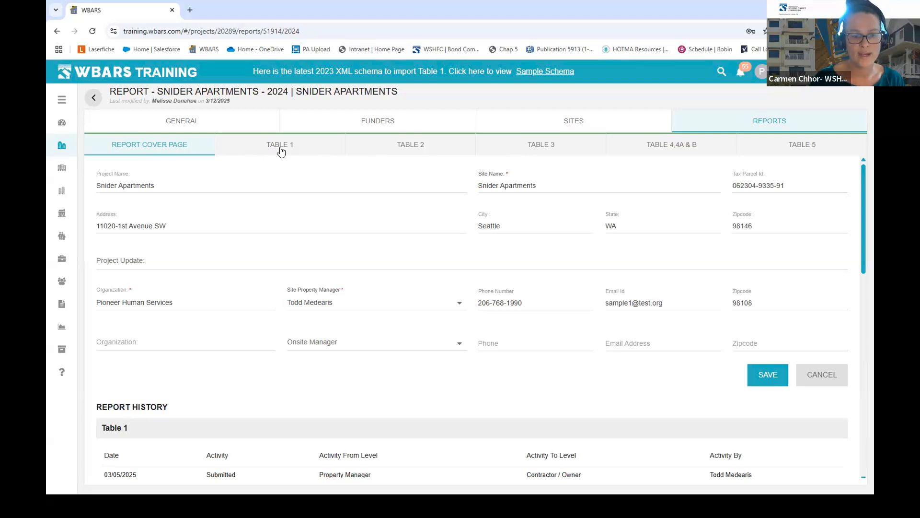
pyautogui.click(765, 121)
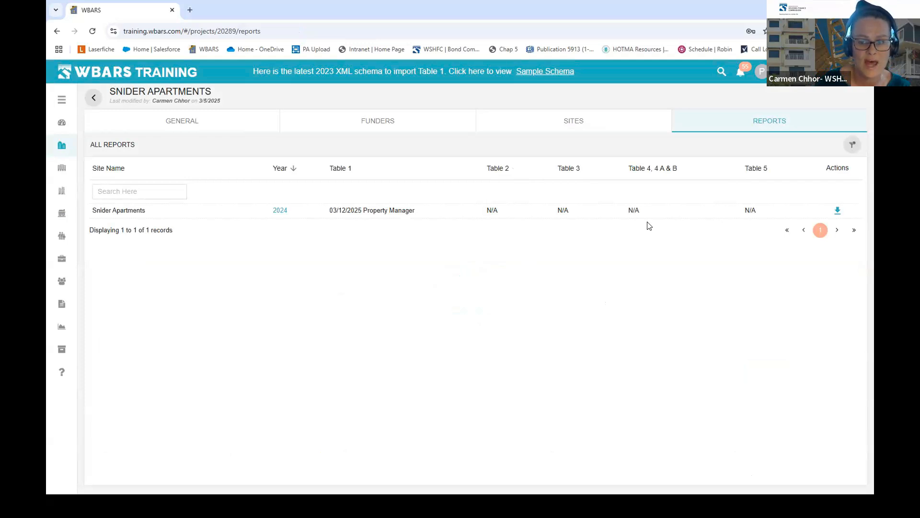
pyautogui.click(279, 212)
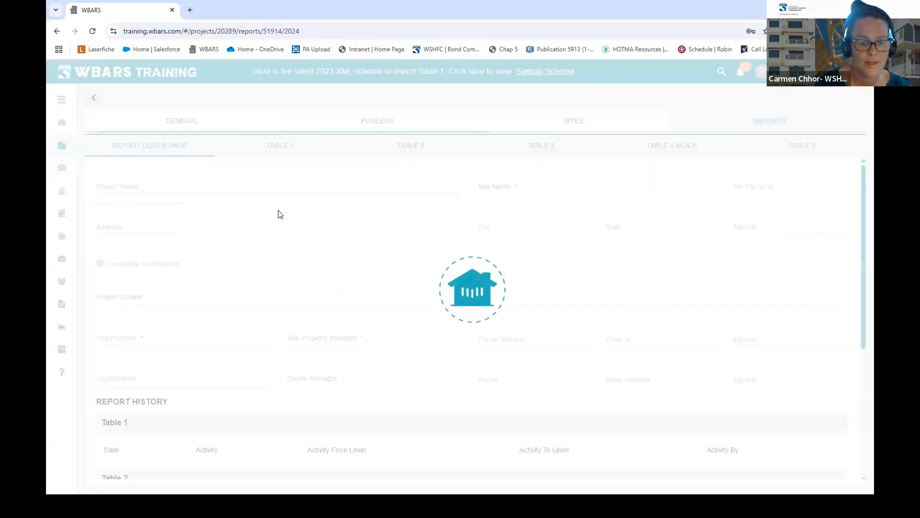
# - Show the 2024 report's TABLE 1 tab, then maximize the Excel CCPC Bond Part B workbook
pyautogui.click(276, 149)
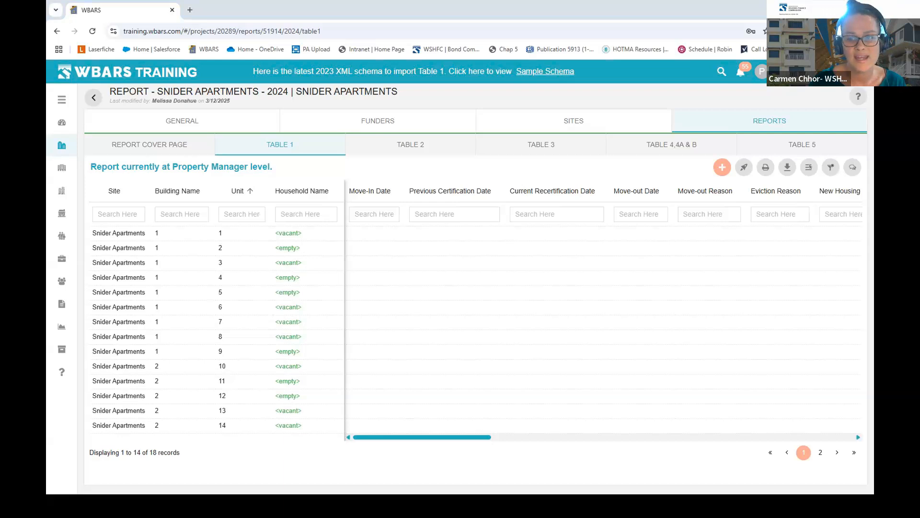
pyautogui.hotkey('alt', 'Tab')
pyautogui.click(630, 40)
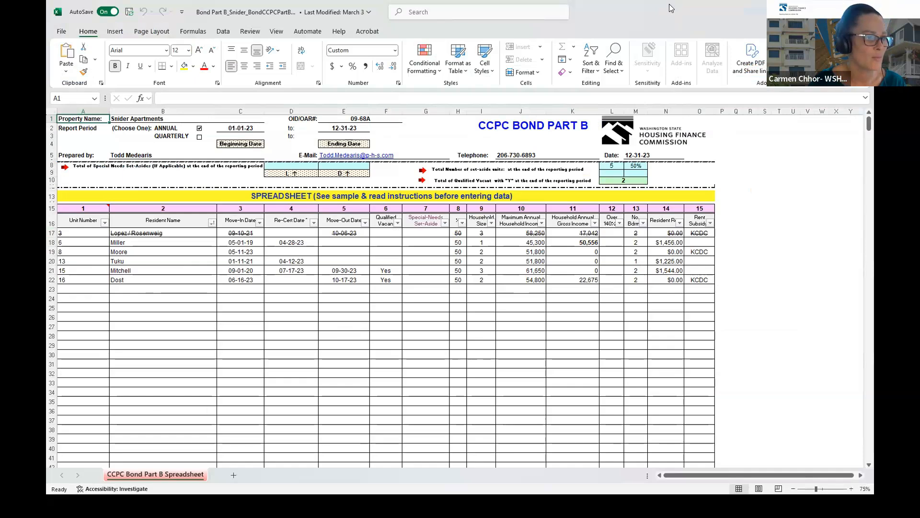
# - Hide the Excel CCPC Bond sheet to get back to the WBARS Table 1 unit list in Chrome
pyautogui.click(812, 9)
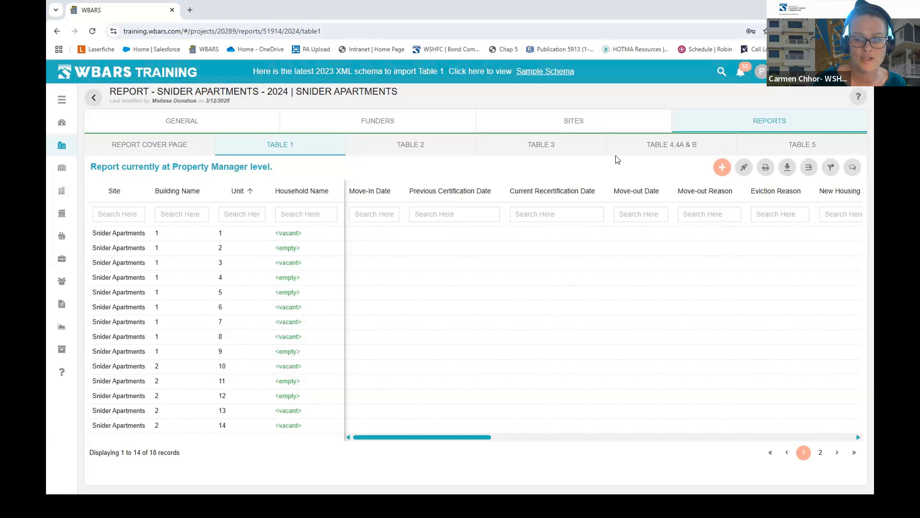
# - Use the orange Move In (+) button to bring up a blank Occupants Details form
pyautogui.click(723, 168)
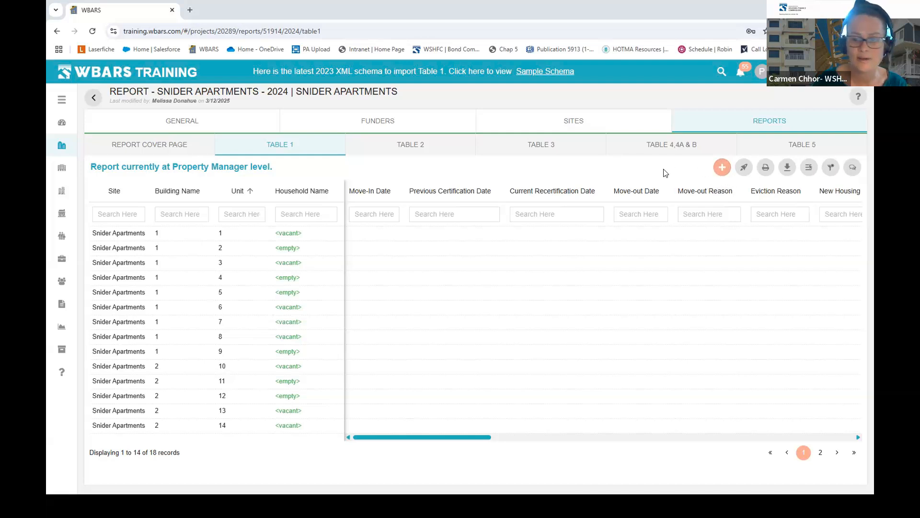
pyautogui.click(723, 168)
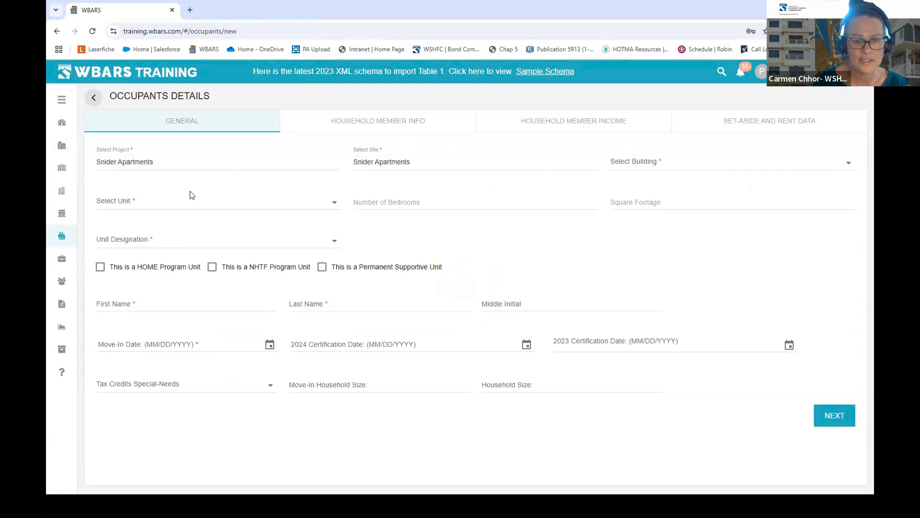
# - Try advancing the empty form, return to Table 1, and reopen a fresh new-occupant form
pyautogui.click(838, 416)
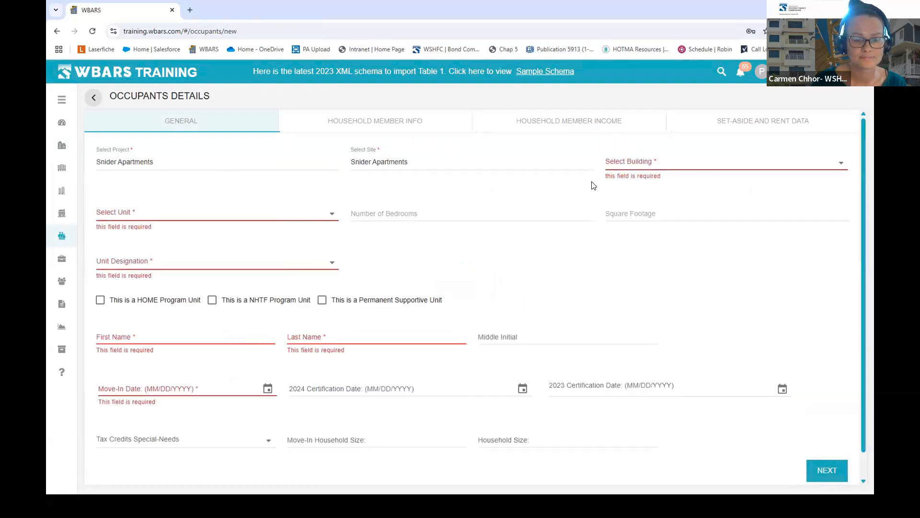
pyautogui.click(94, 97)
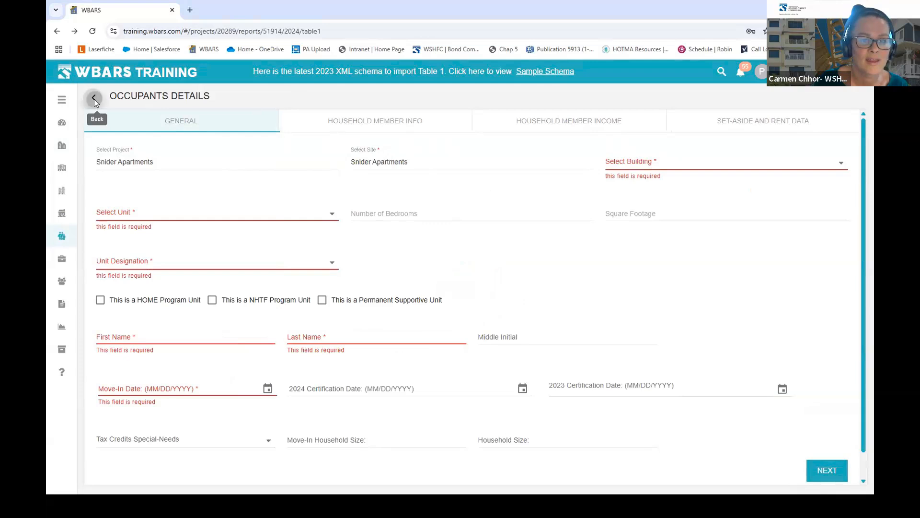
pyautogui.click(721, 169)
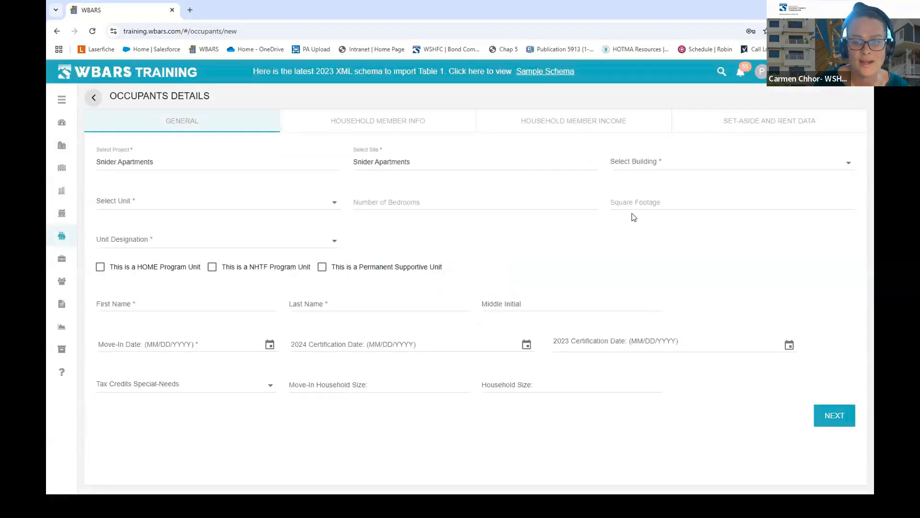
pyautogui.click(94, 98)
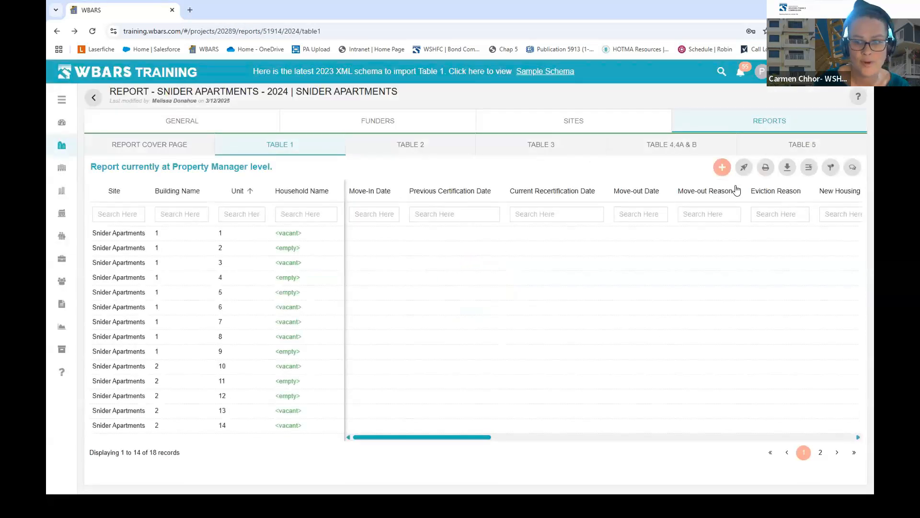
pyautogui.click(723, 168)
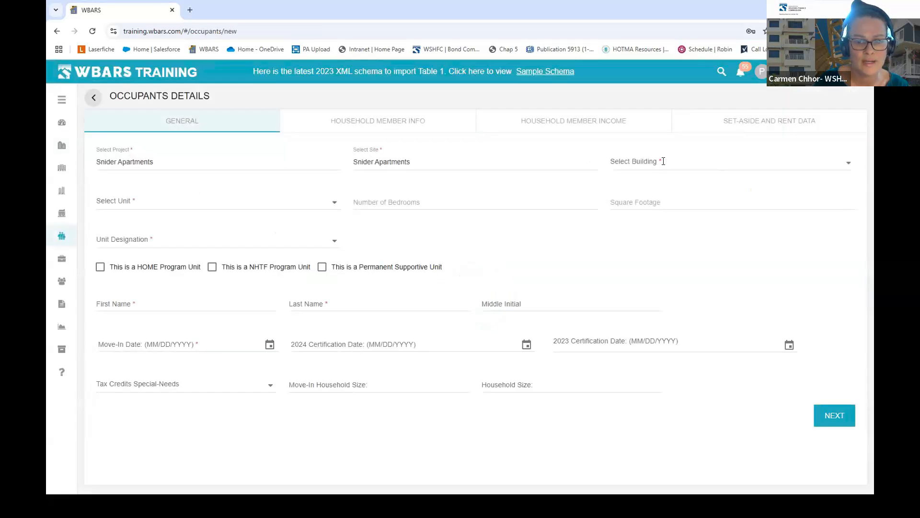
# - Select Building 1 and review the units it offers
pyautogui.click(780, 162)
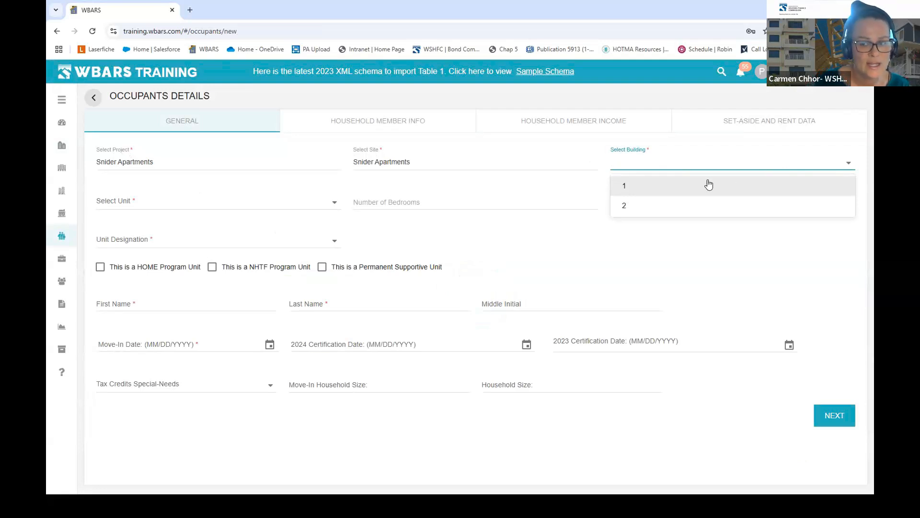
pyautogui.click(626, 189)
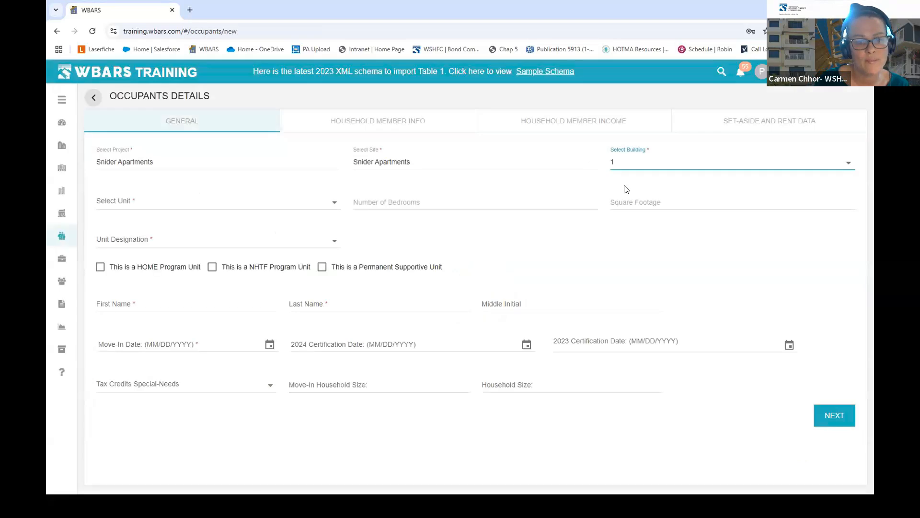
pyautogui.click(284, 202)
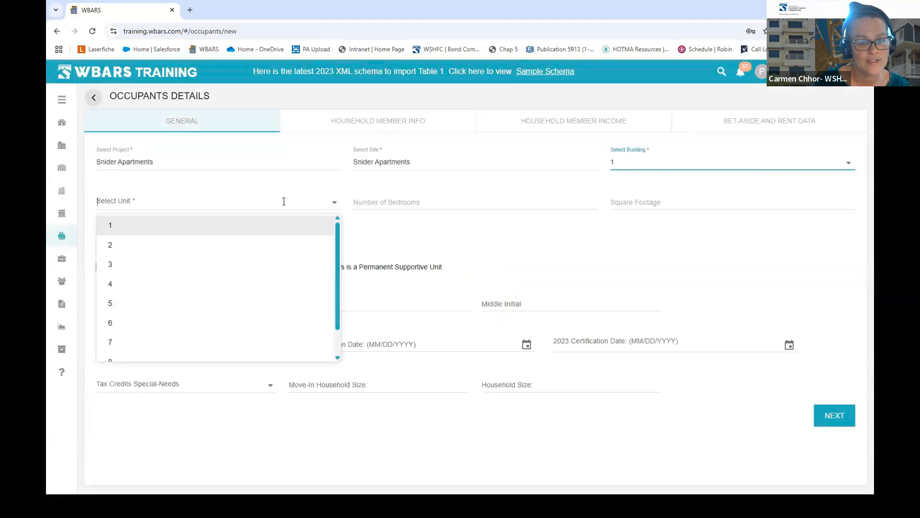
pyautogui.scroll(-2, 136, 239)
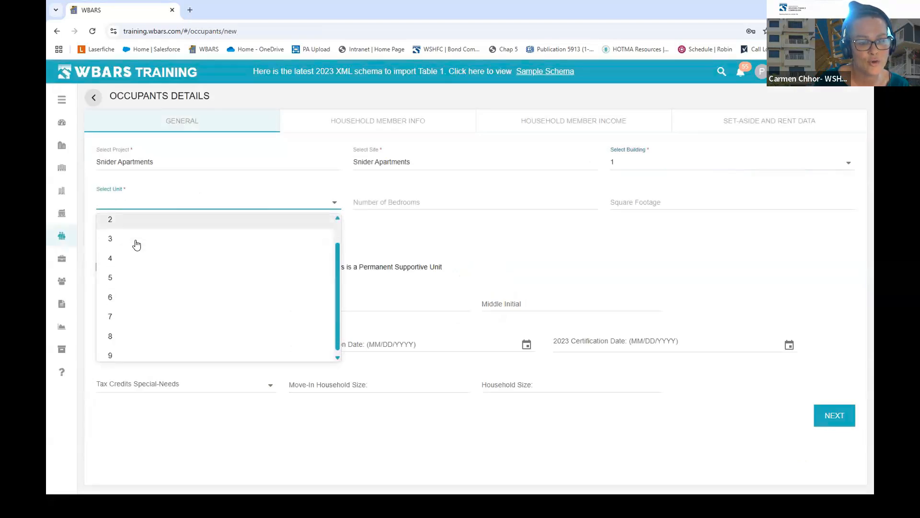
pyautogui.scroll(2, 126, 256)
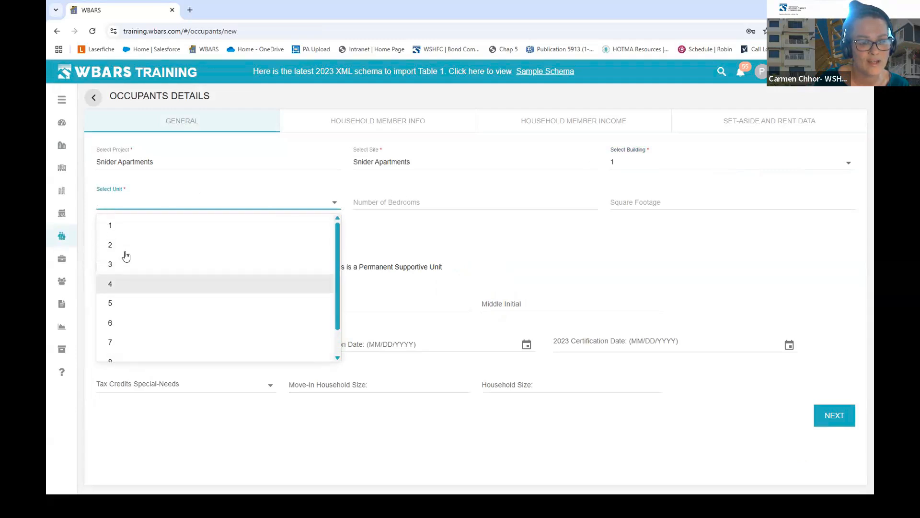
# - Switch to Building 2 to compare its units, then reselect Building 1
pyautogui.click(678, 160)
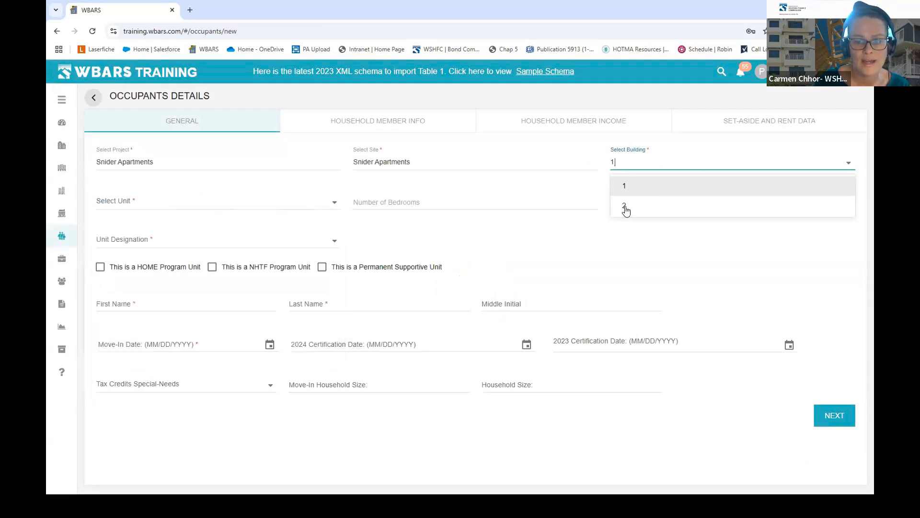
pyautogui.click(626, 207)
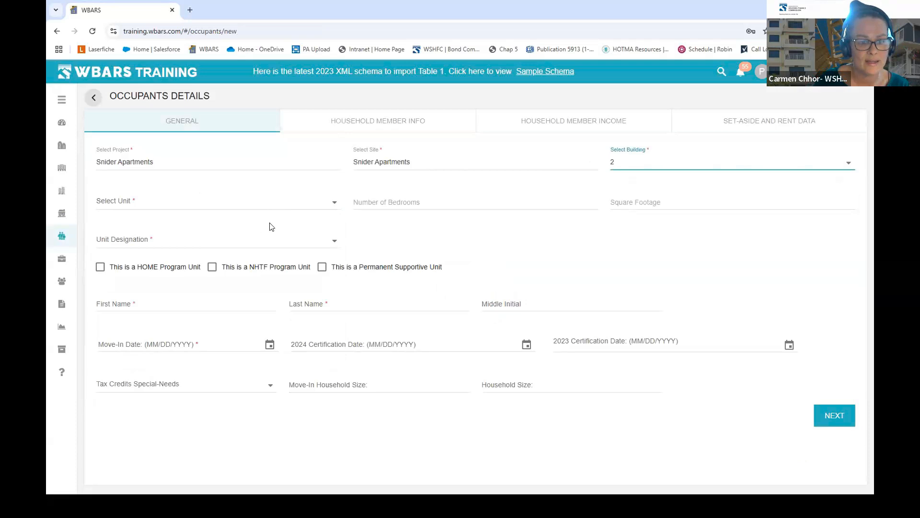
pyautogui.click(285, 204)
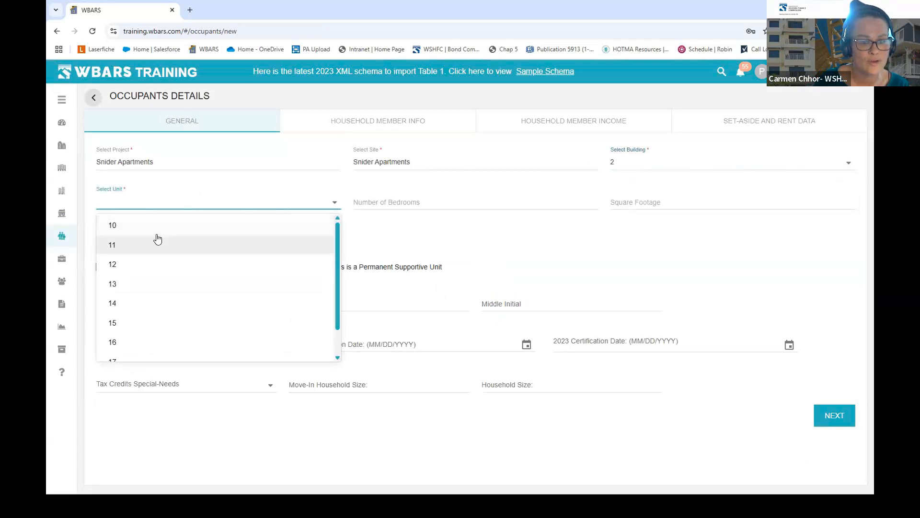
pyautogui.scroll(-1, 154, 242)
pyautogui.scroll(1, 126, 269)
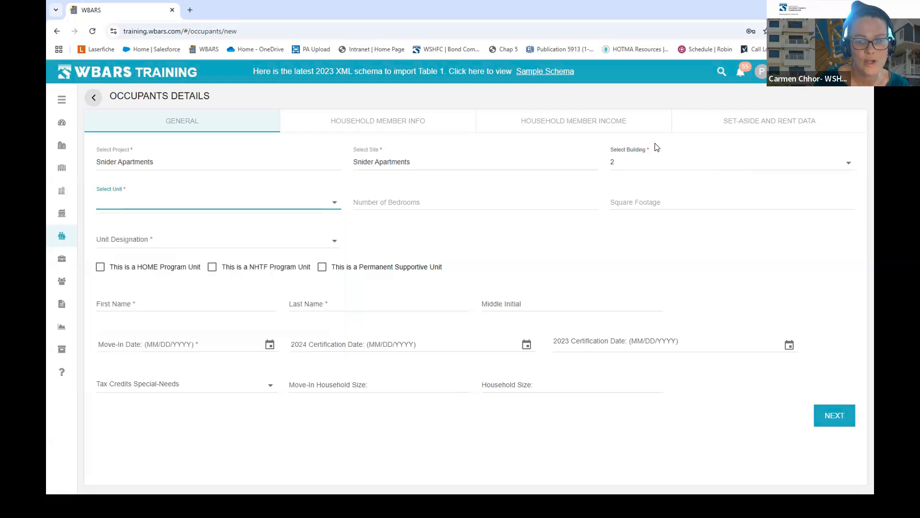
pyautogui.click(656, 165)
pyautogui.click(624, 186)
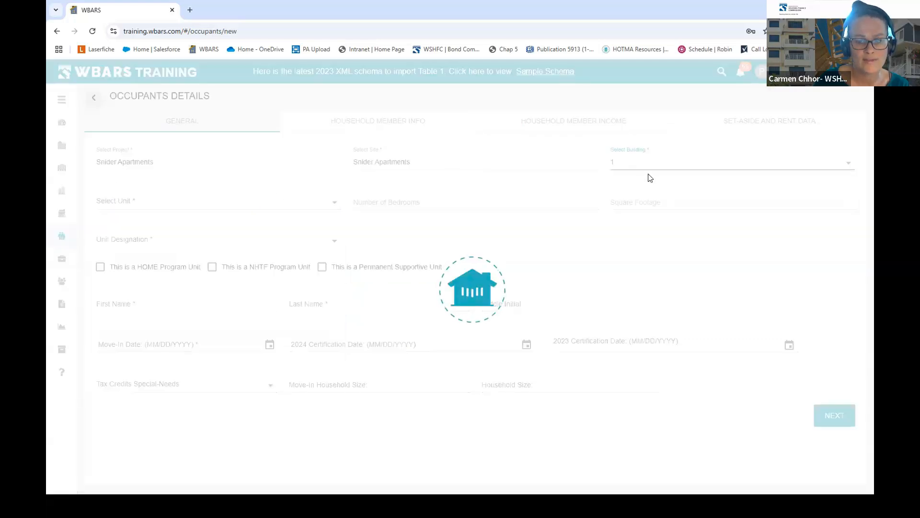
# - Choose unit 3 in building 1 and set its designation to Restricted
pyautogui.click(270, 205)
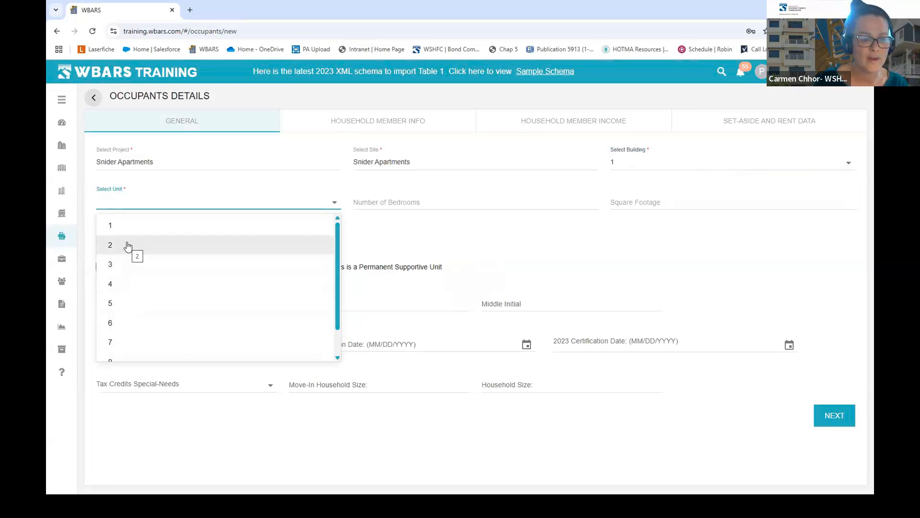
pyautogui.click(107, 268)
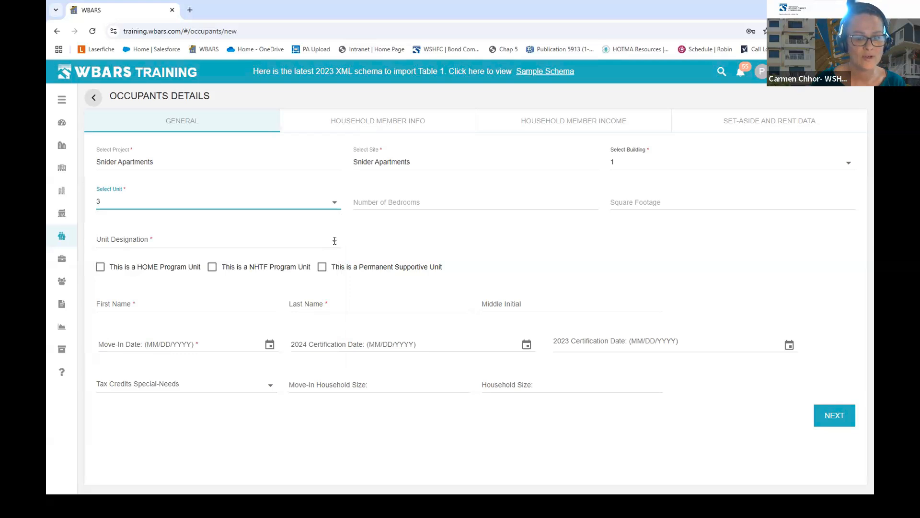
pyautogui.click(335, 241)
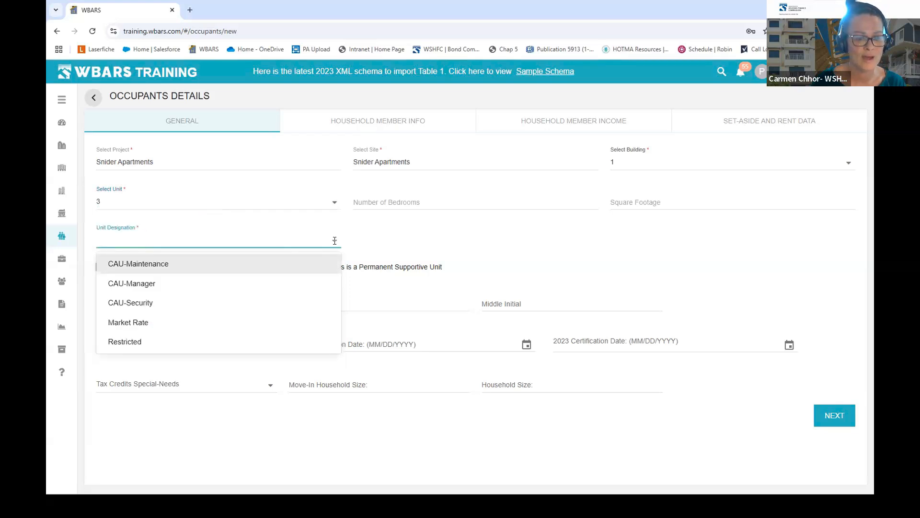
pyautogui.click(140, 344)
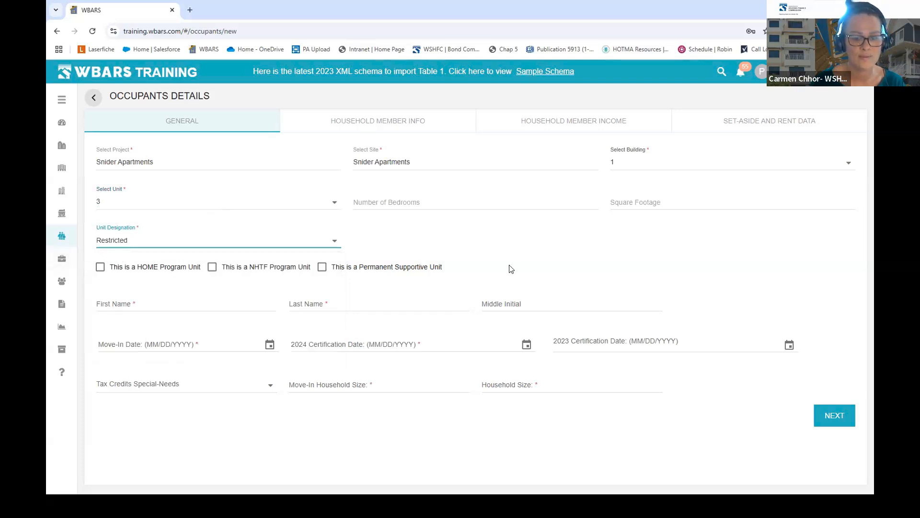
# - Enter the tenant's first and last name
pyautogui.click(204, 303)
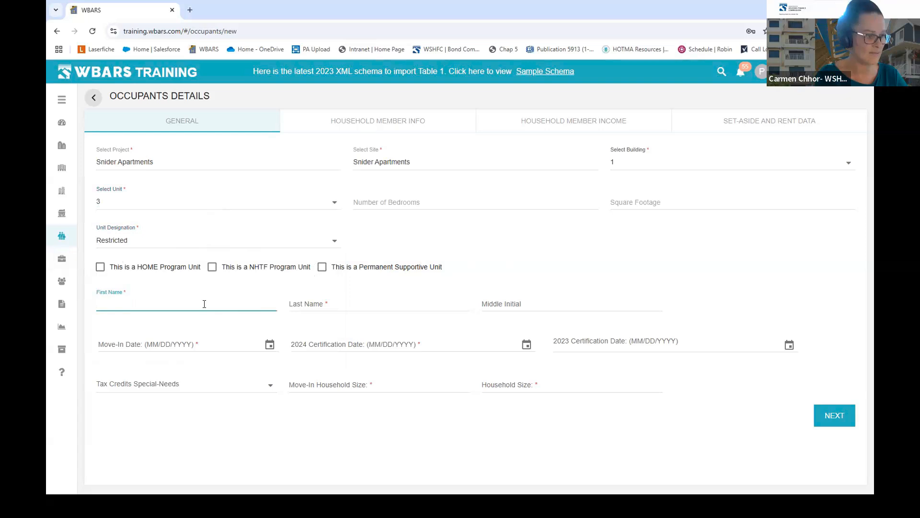
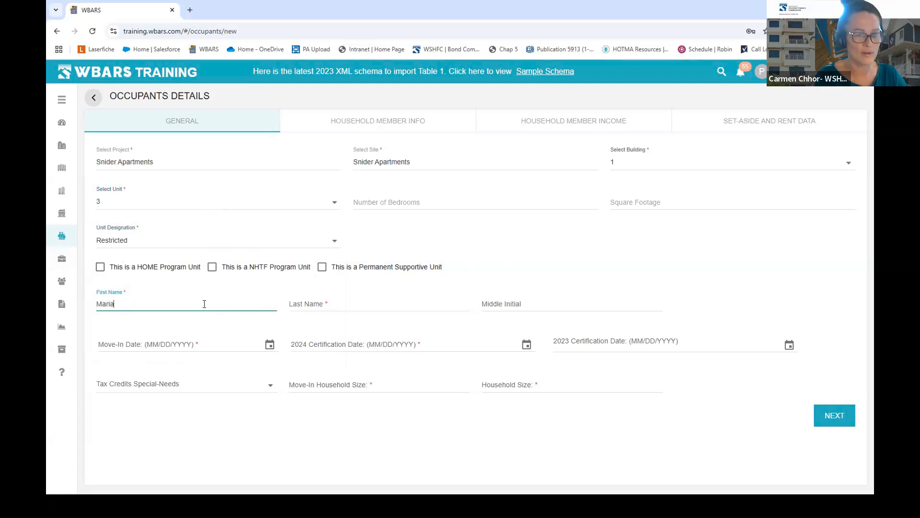
pyautogui.press('Tab')
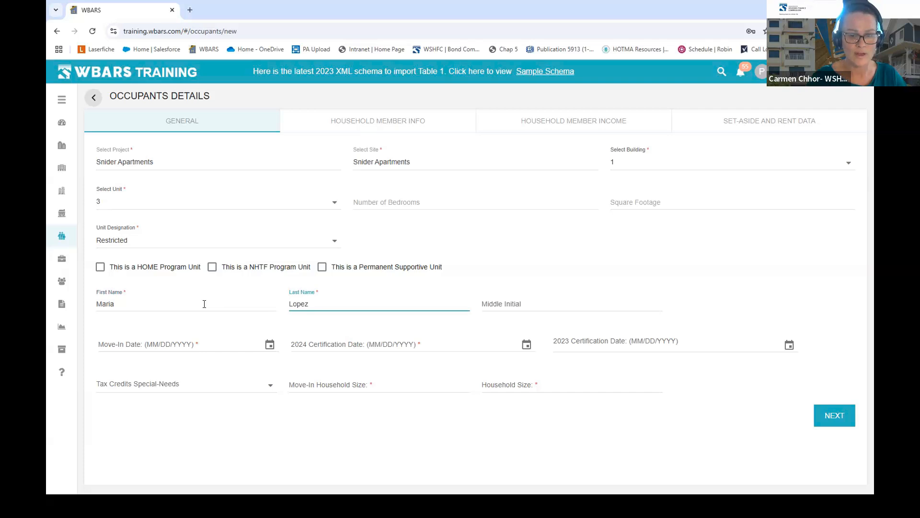
# - Type the Move-In Date as 01/01/2024
pyautogui.click(269, 345)
pyautogui.click(274, 346)
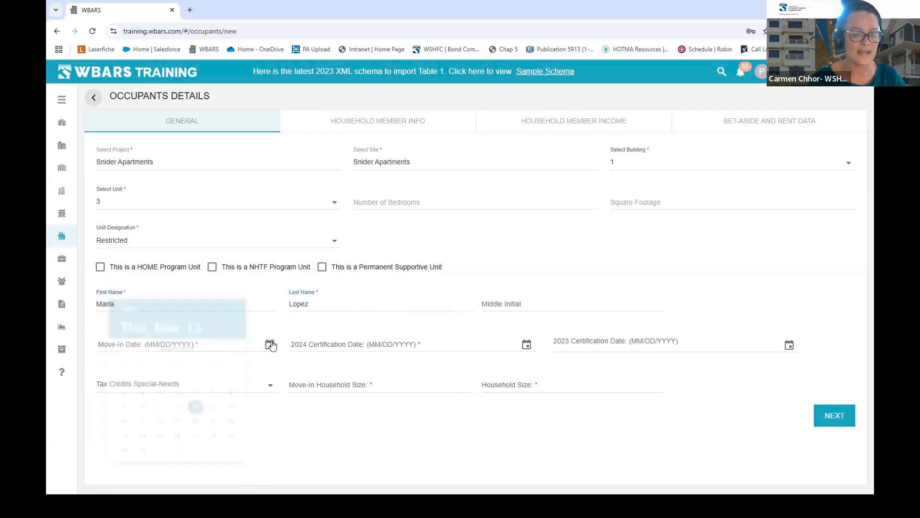
pyautogui.click(207, 344)
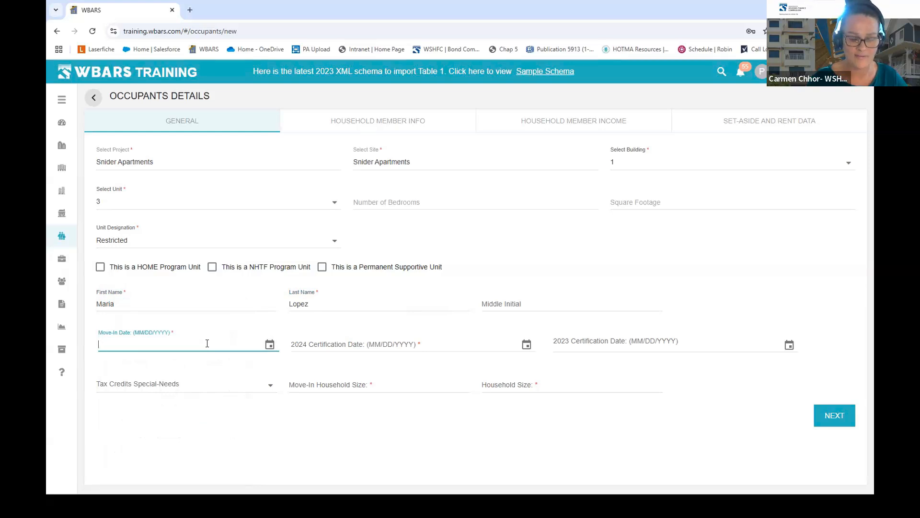
pyautogui.write('01/01/203')
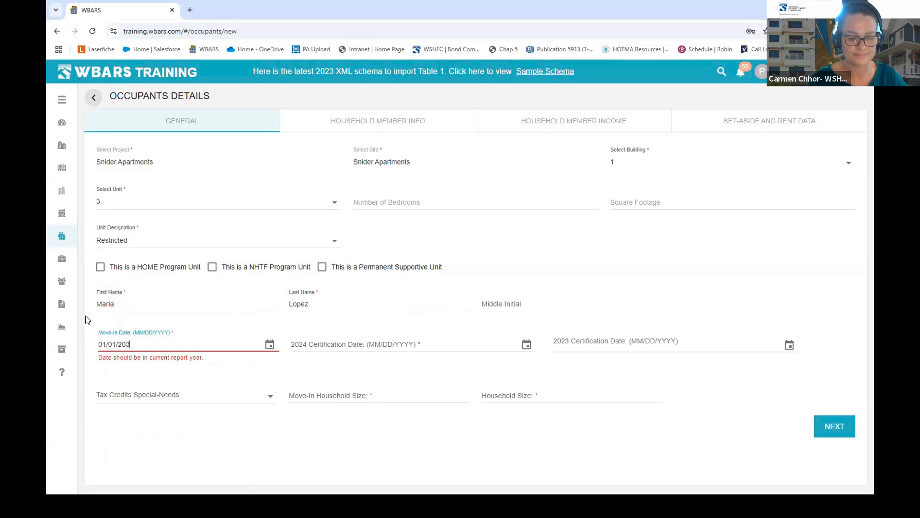
pyautogui.write('23')
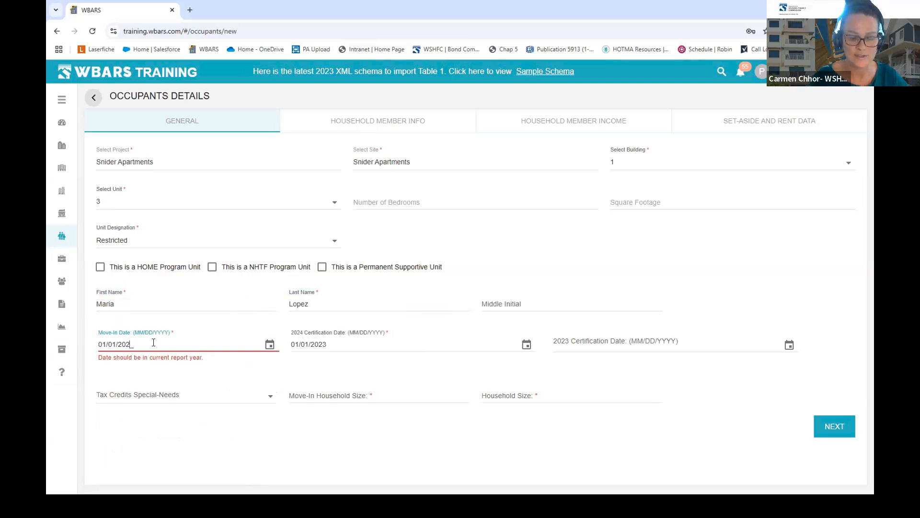
pyautogui.write('4')
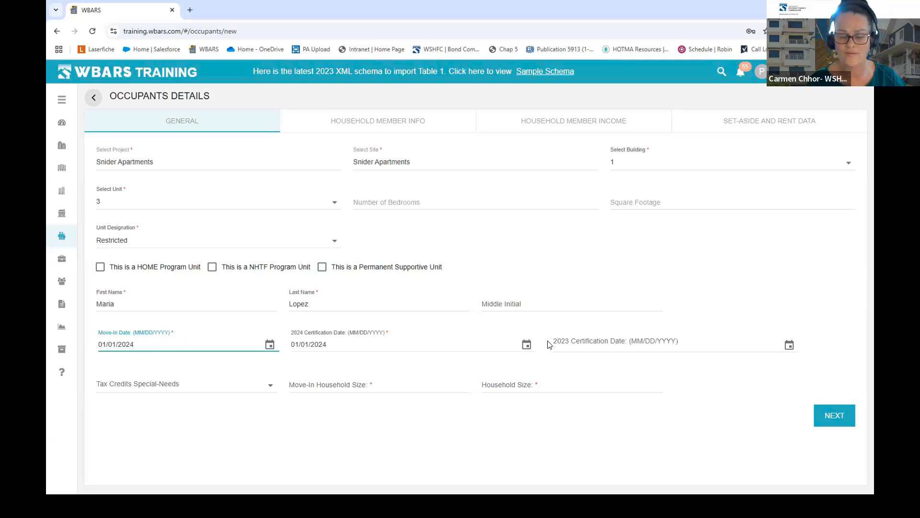
# - Set Tax Credits Special-Needs to Disabled and Move-In Household Size to 3
pyautogui.click(254, 390)
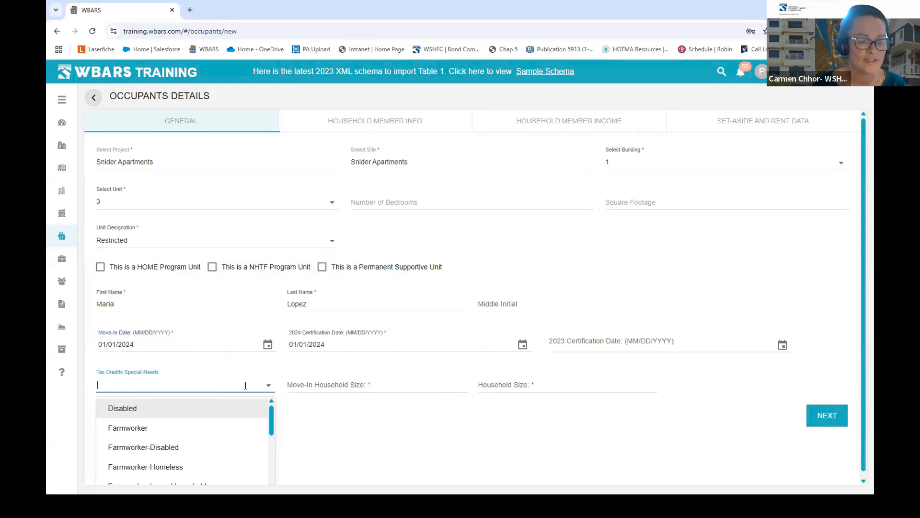
pyautogui.click(132, 408)
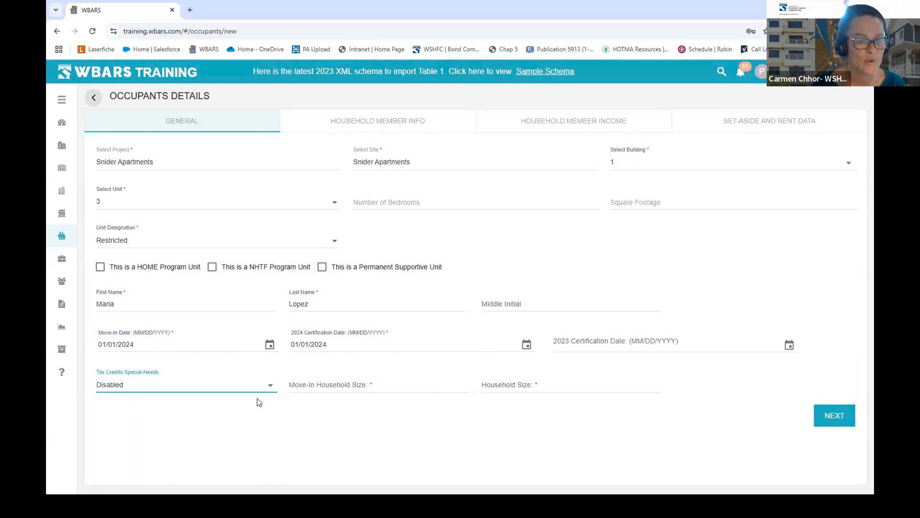
pyautogui.click(392, 387)
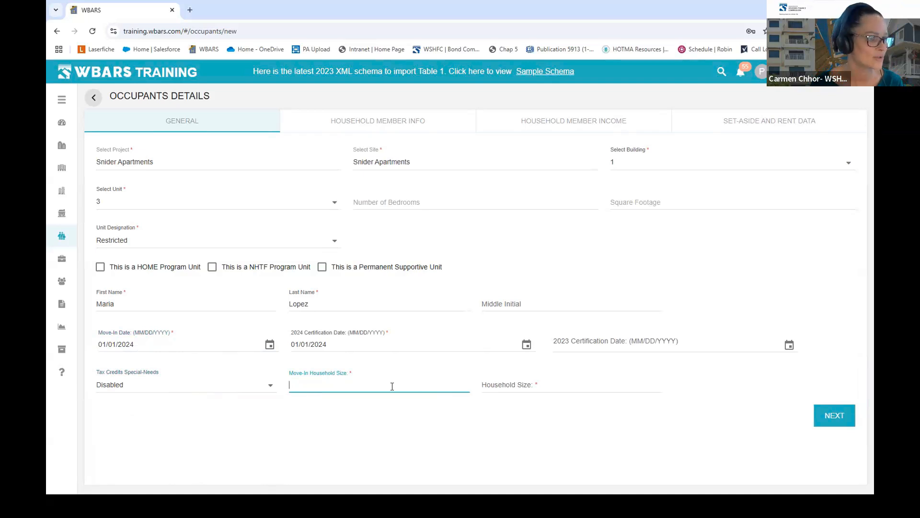
pyautogui.write('3')
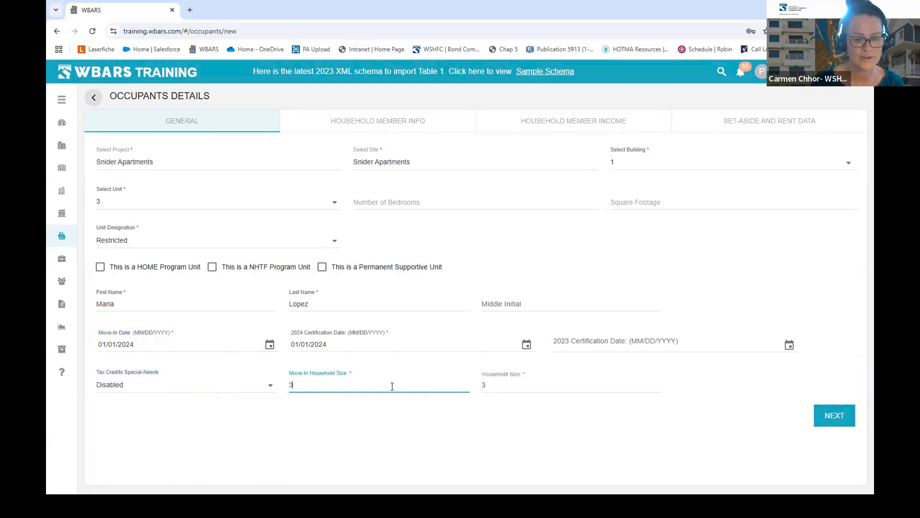
pyautogui.click(551, 428)
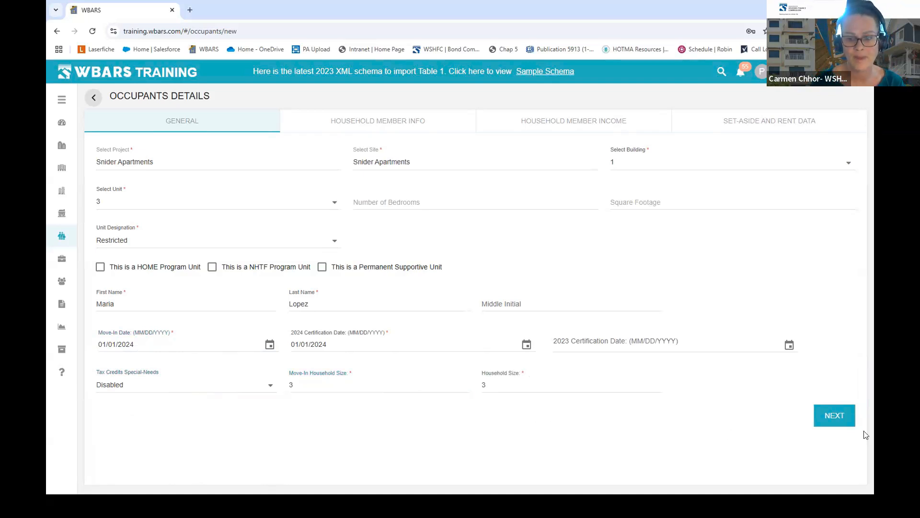
# - Advance through the Household Member Info and Household Member Income tabs to Set-Aside and Rent Data
pyautogui.click(835, 417)
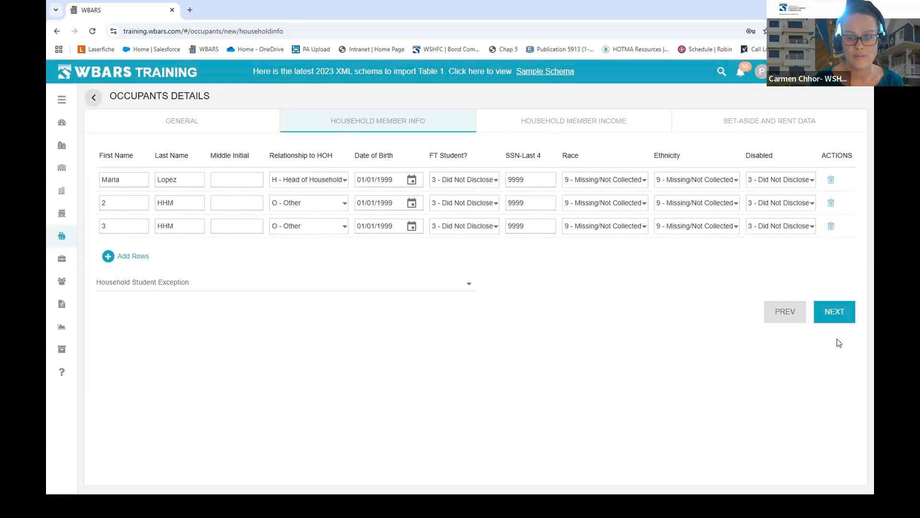
pyautogui.click(841, 316)
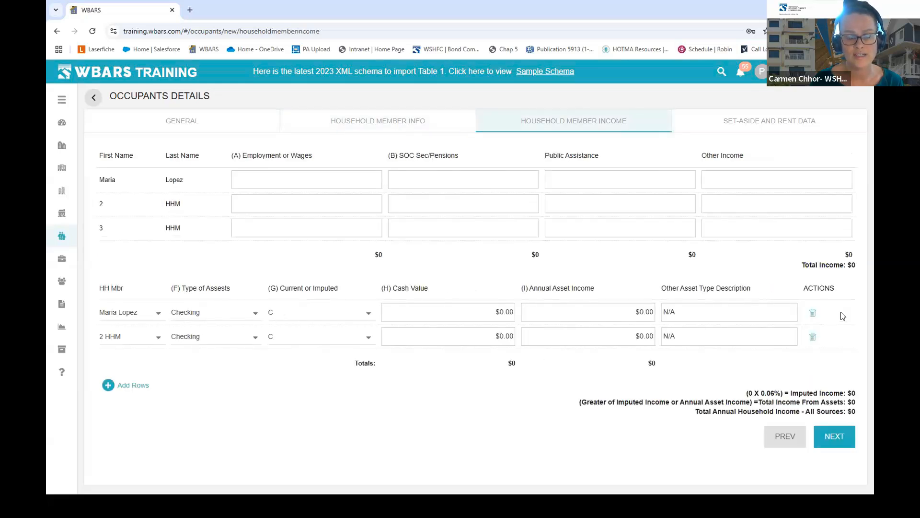
pyautogui.click(831, 441)
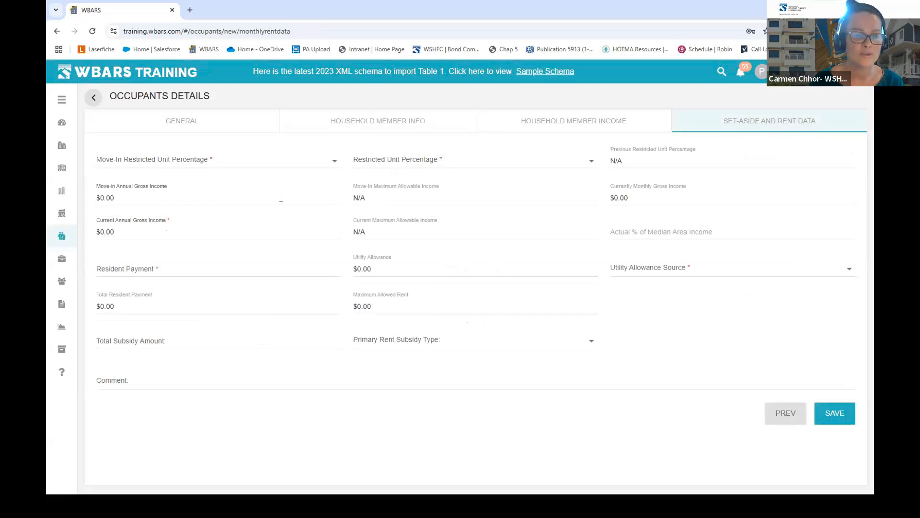
# - Set Move-In Restricted Unit Percentage to 50% and Move-in Annual Gross Income to $17,040
pyautogui.click(335, 160)
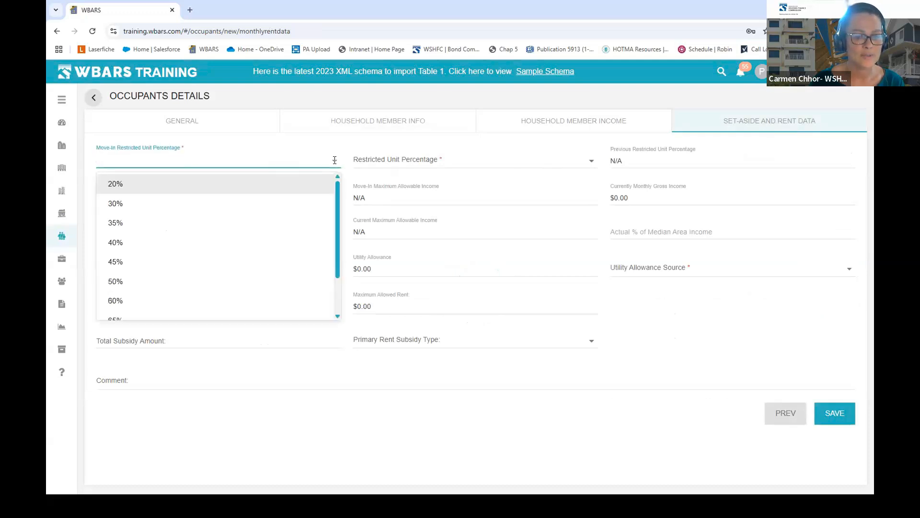
pyautogui.click(147, 289)
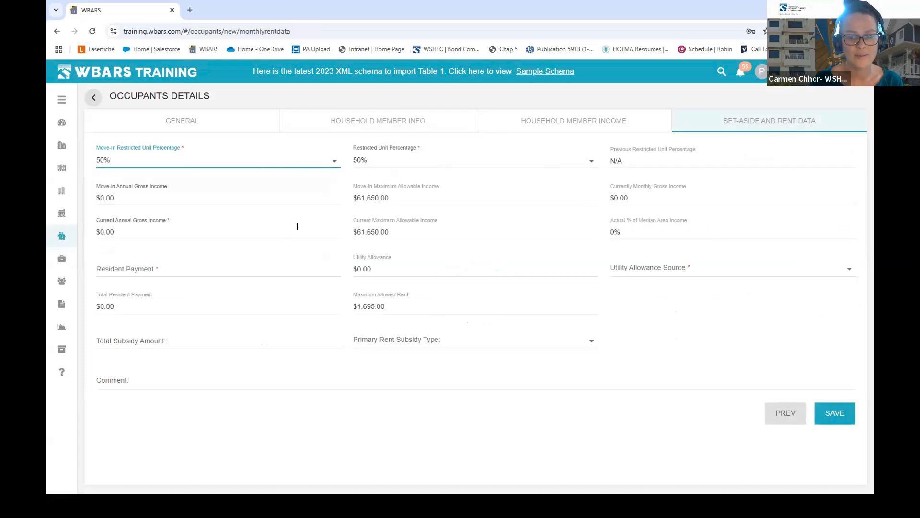
pyautogui.click(120, 197)
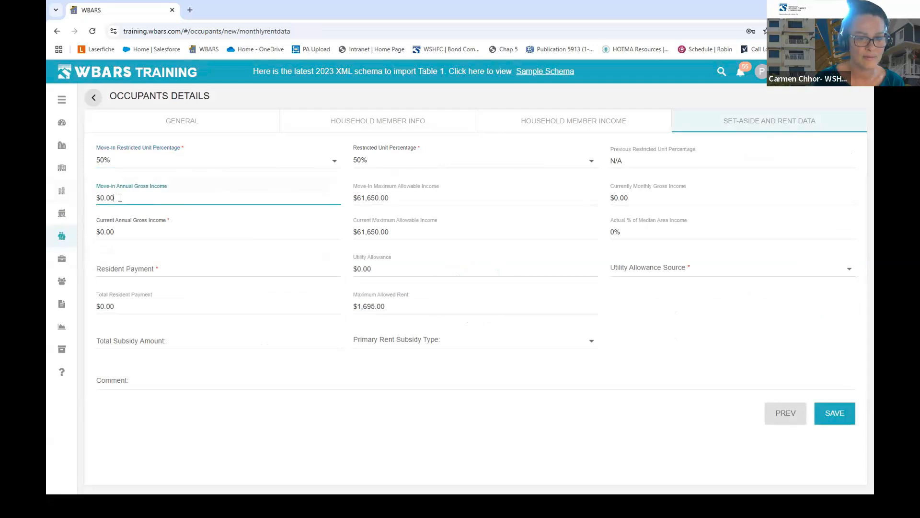
pyautogui.press('Left')
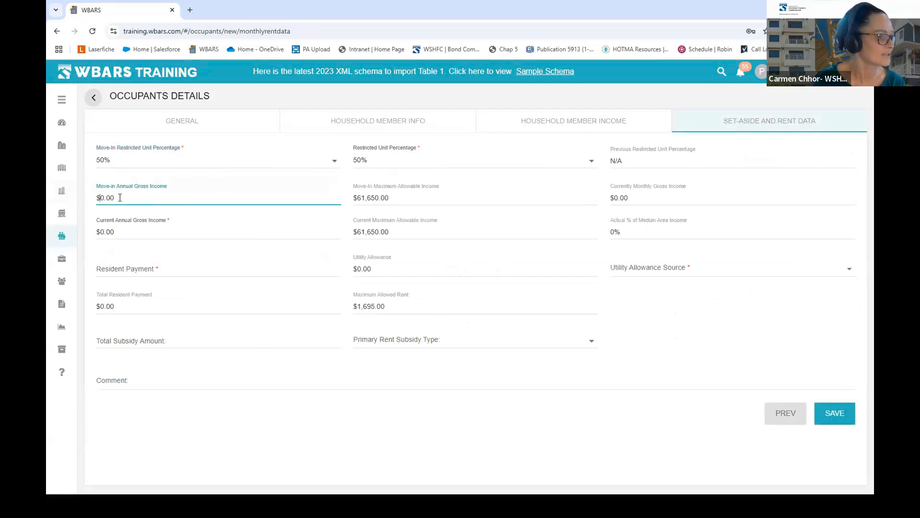
pyautogui.write('170420')
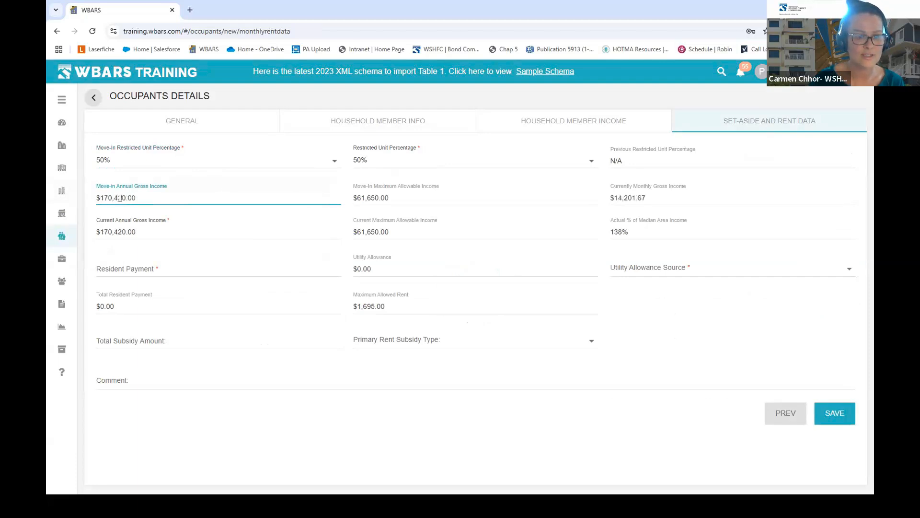
pyautogui.press('Delete')
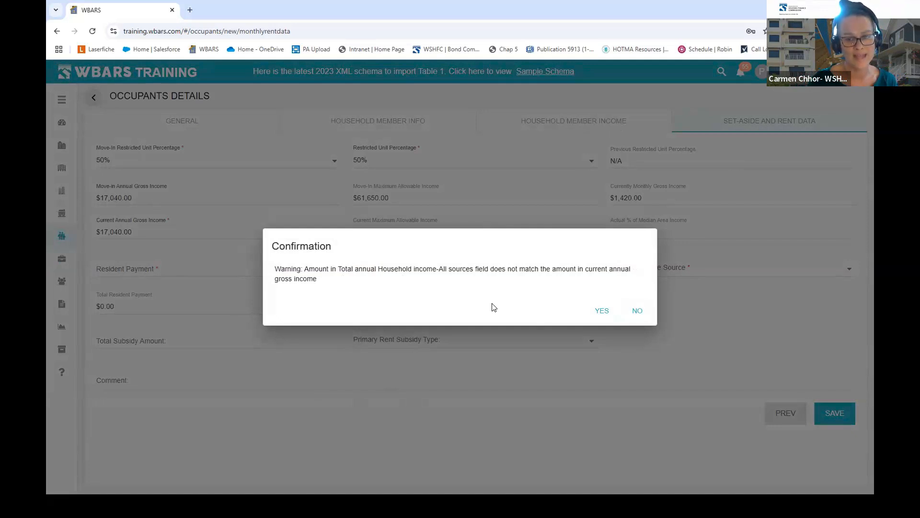
# - Accept the income mismatch warning and enter a $900 Resident Payment
pyautogui.click(601, 310)
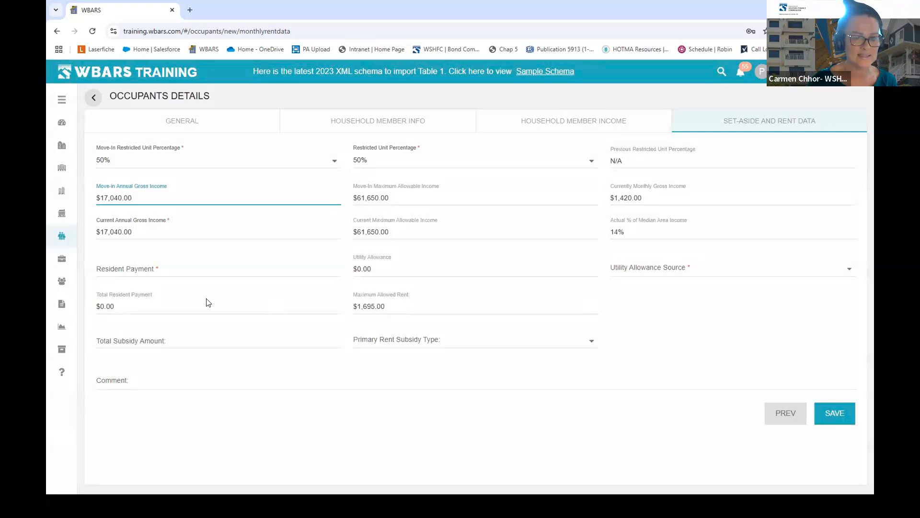
pyautogui.click(199, 268)
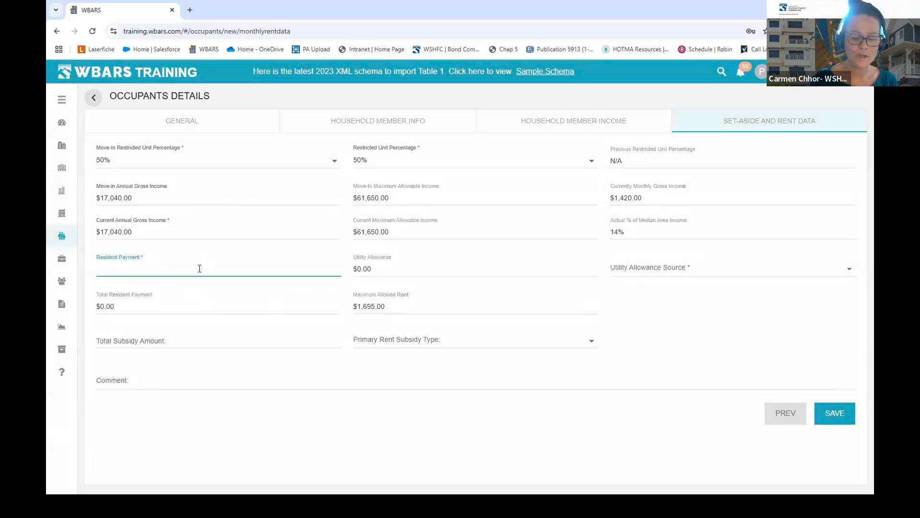
pyautogui.write('900')
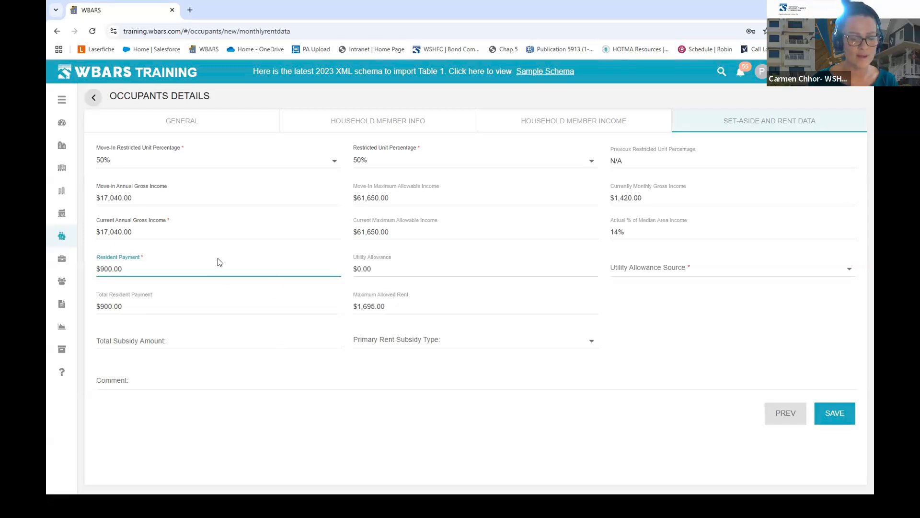
pyautogui.click(305, 442)
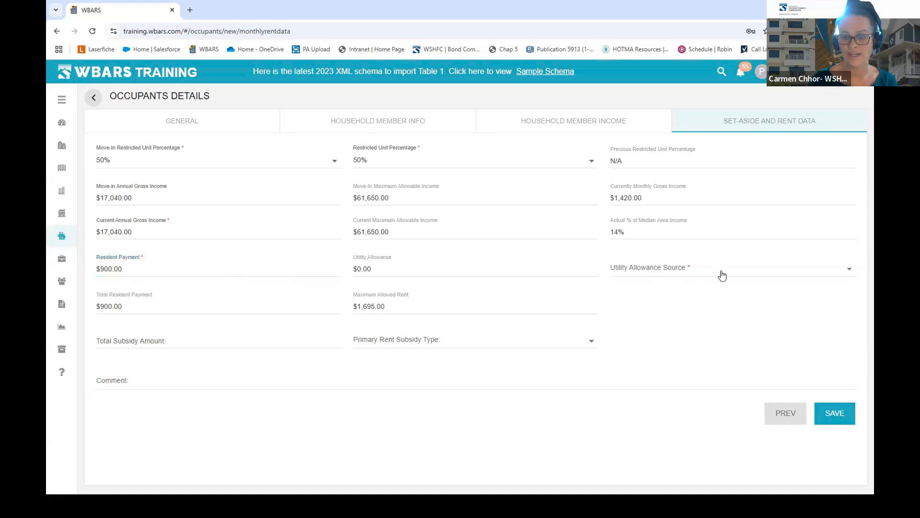
# - Set utility allowance source to WSHFC Bond Only, subsidy to $350, type Shelter Plus Care
pyautogui.click(722, 273)
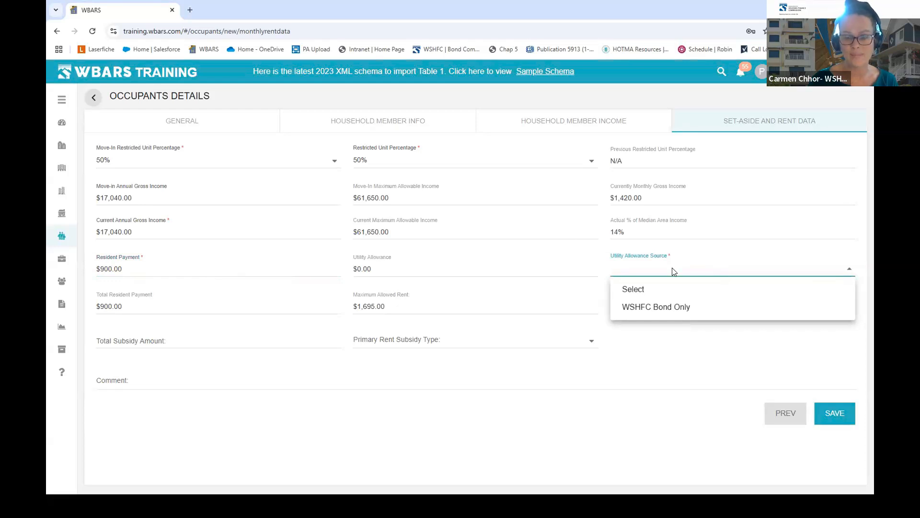
pyautogui.click(658, 310)
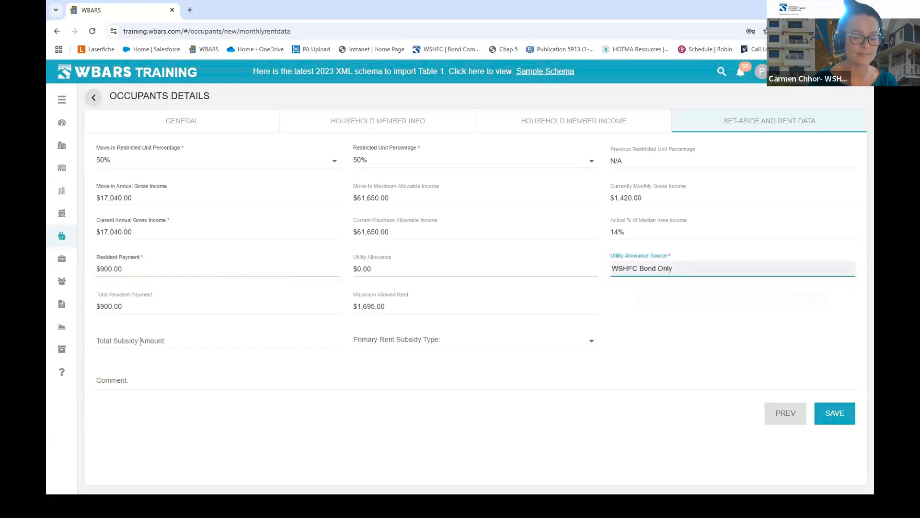
pyautogui.click(184, 336)
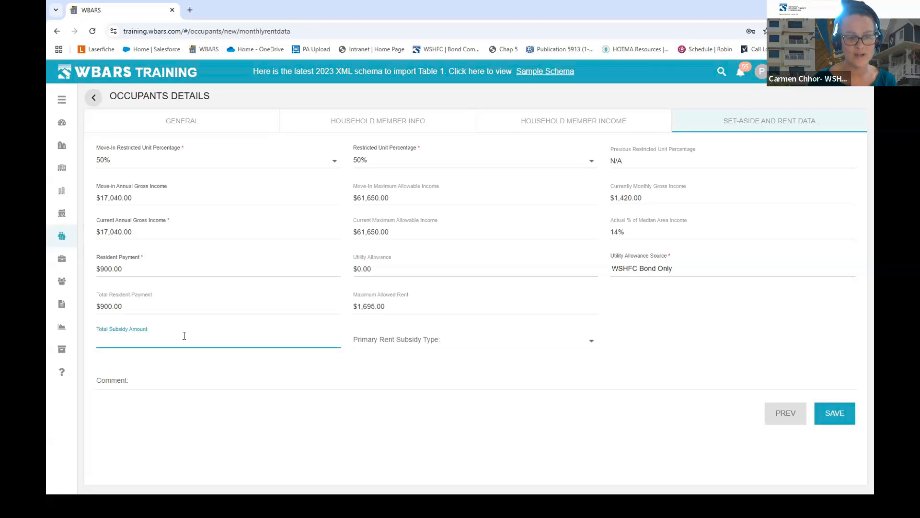
pyautogui.write('350')
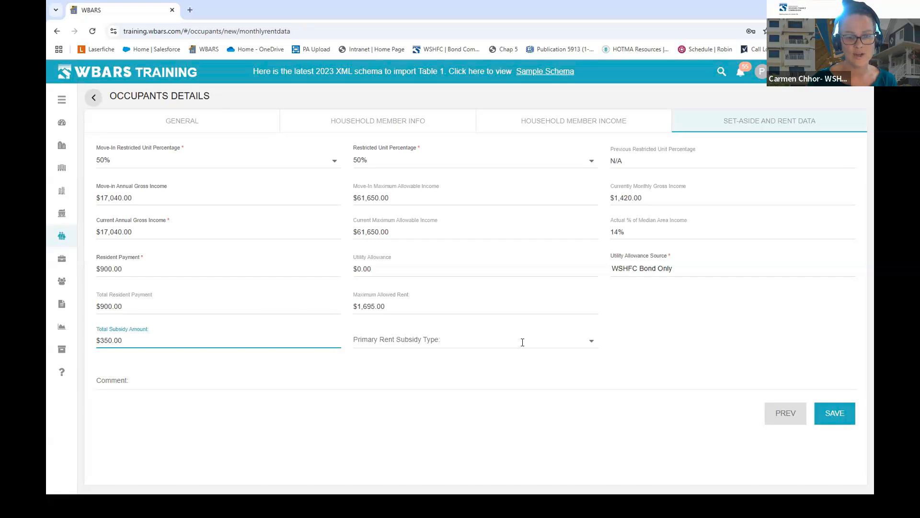
pyautogui.click(522, 341)
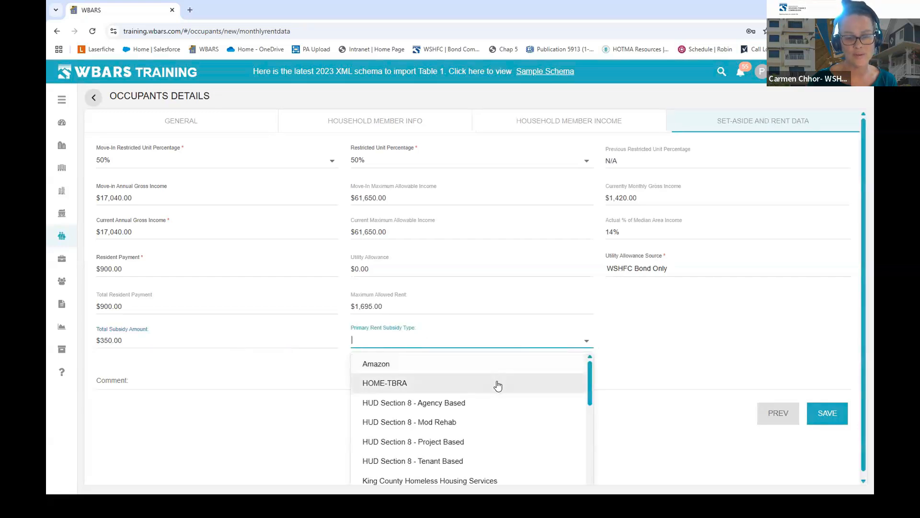
pyautogui.scroll(-3, 479, 403)
pyautogui.click(425, 471)
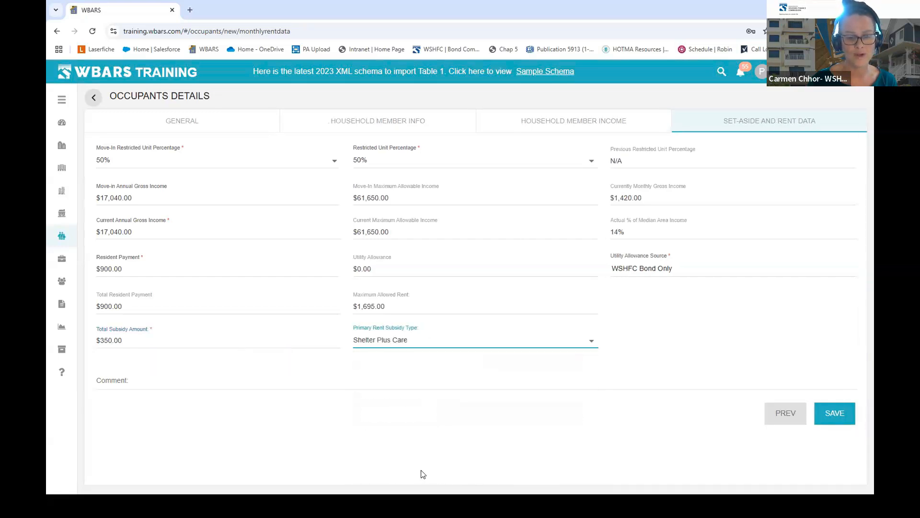
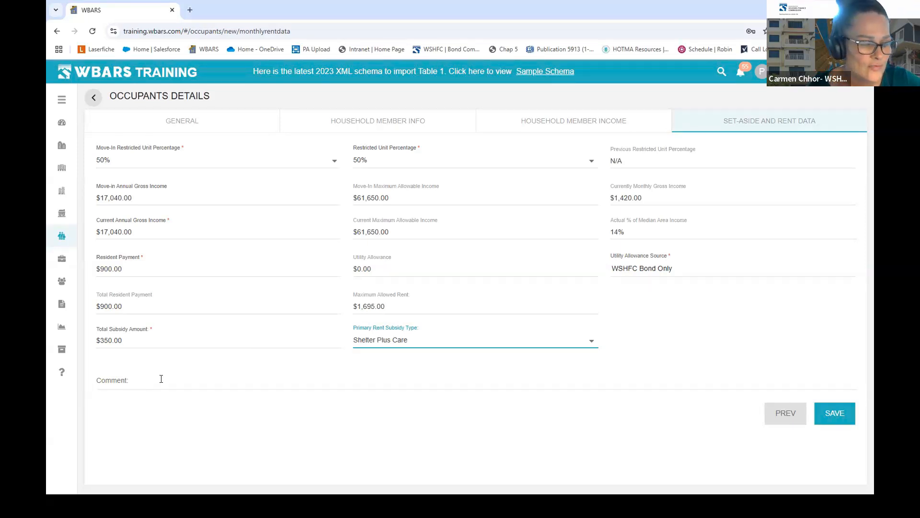
# - Enter 'Actual MI date is 5/1/2020' in the occupant's Comment field, correcting typos
pyautogui.click(152, 382)
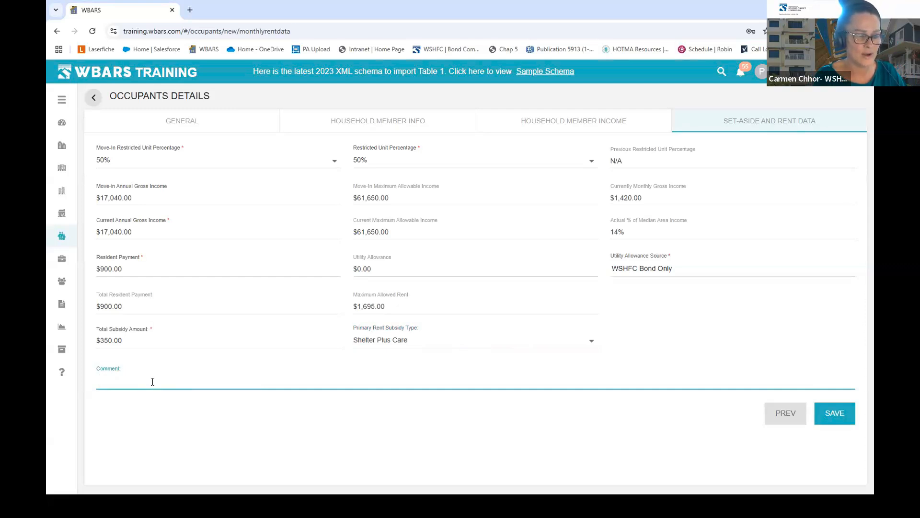
pyautogui.write('M')
pyautogui.press('BackSpace')
pyautogui.write('Actuia')
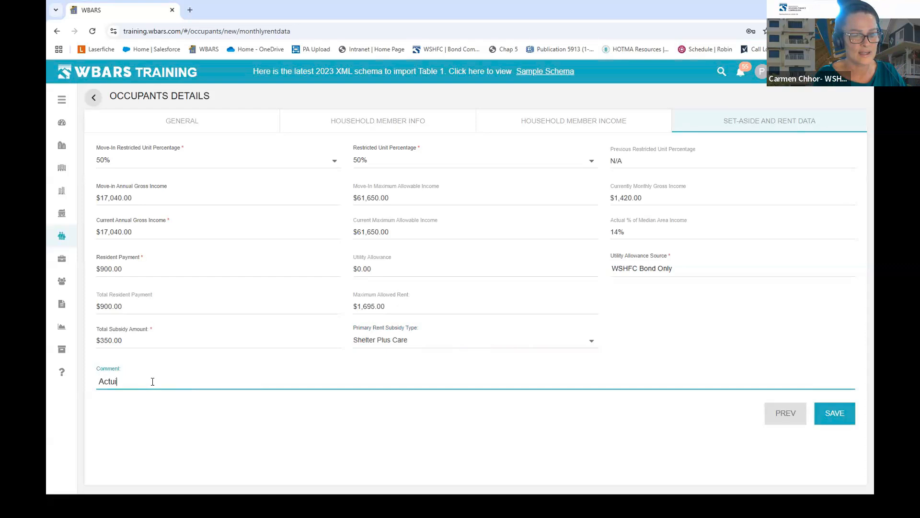
pyautogui.press('BackSpace')
pyautogui.press('BackSpace')
pyautogui.write('al MI da')
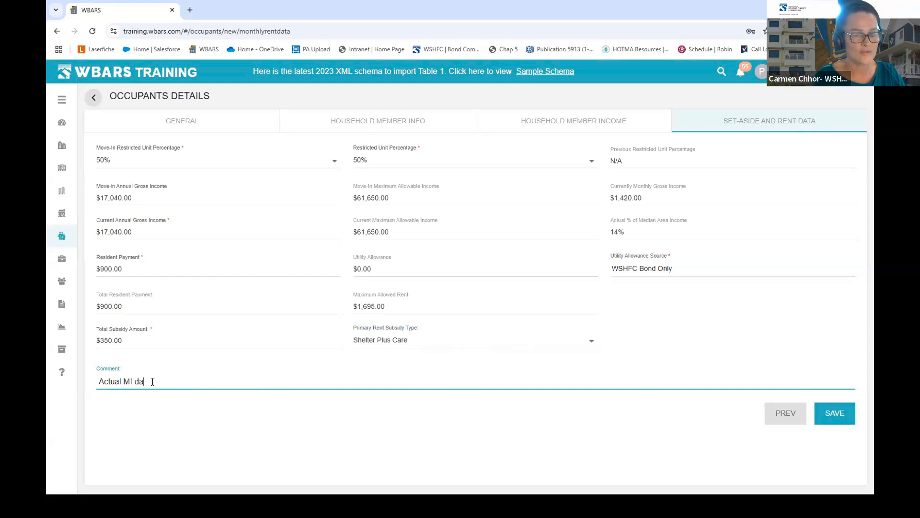
pyautogui.write('te is 5/1/2020')
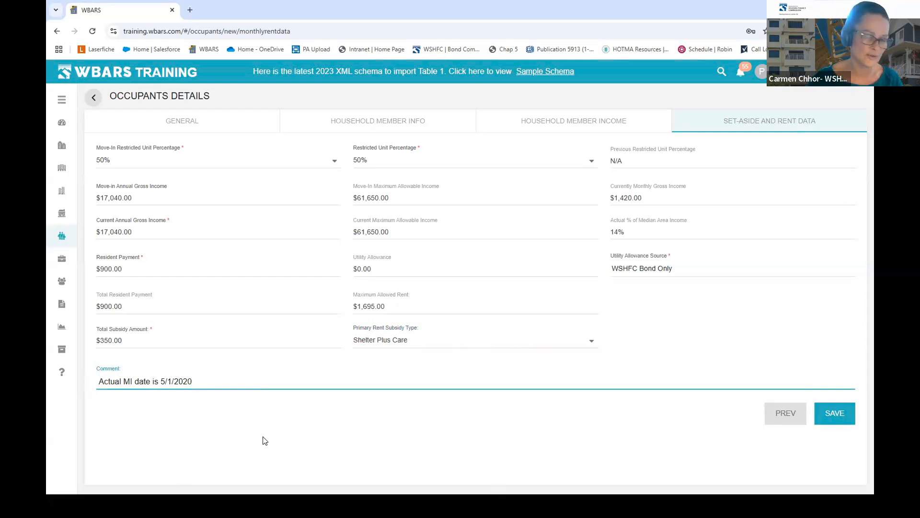
# - Save the unit 3 occupant's rent data and go back to the 2024 Table 1 report
pyautogui.click(842, 415)
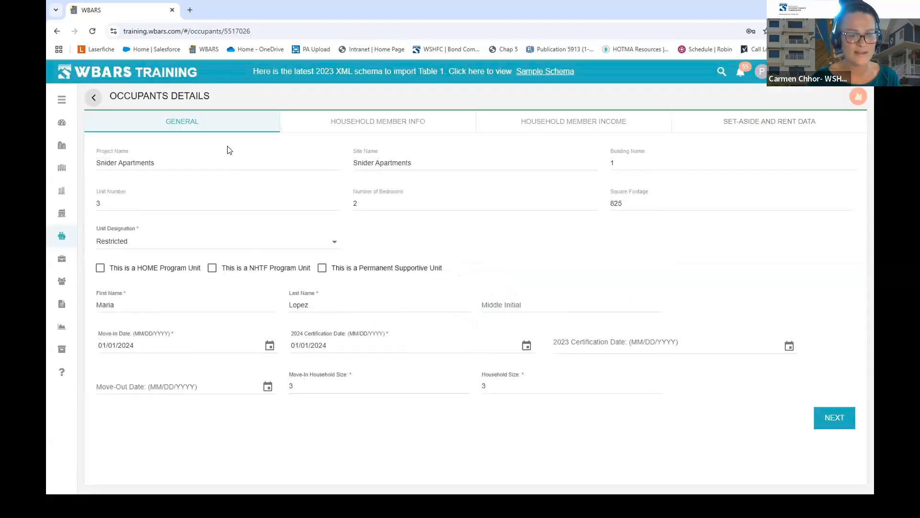
pyautogui.click(96, 102)
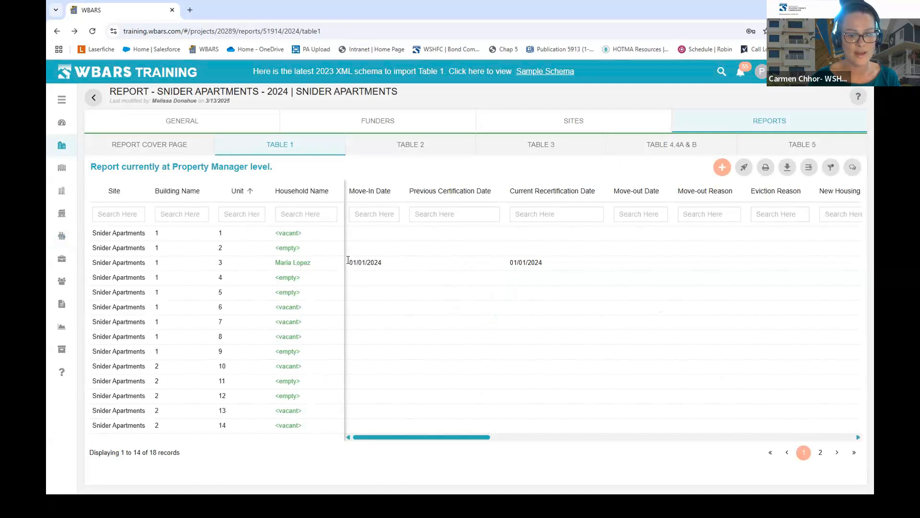
pyautogui.moveTo(471, 440); pyautogui.dragTo(647, 437)
pyautogui.click(478, 437)
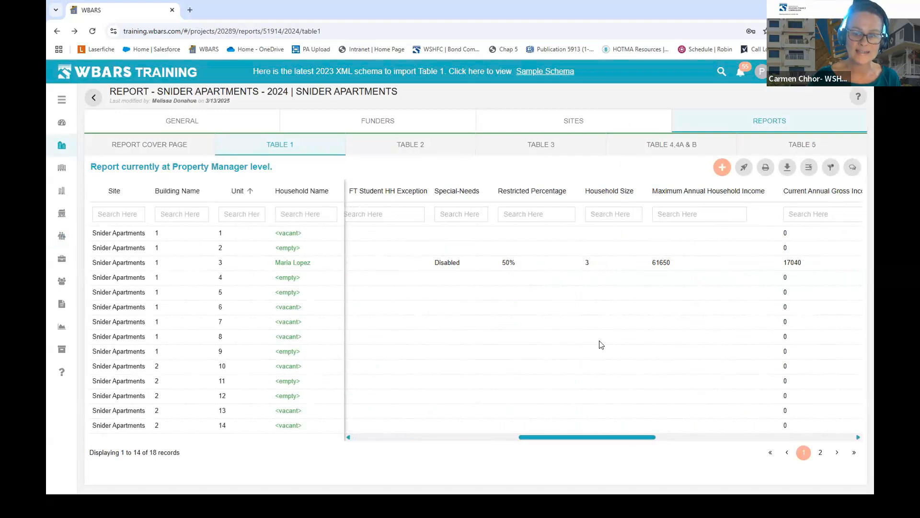
pyautogui.moveTo(630, 438); pyautogui.dragTo(686, 437)
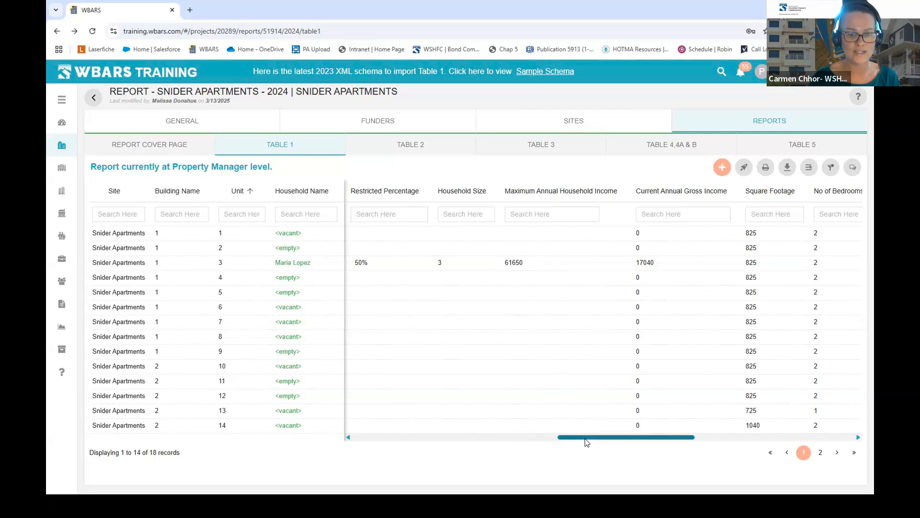
pyautogui.moveTo(589, 439); pyautogui.dragTo(617, 438)
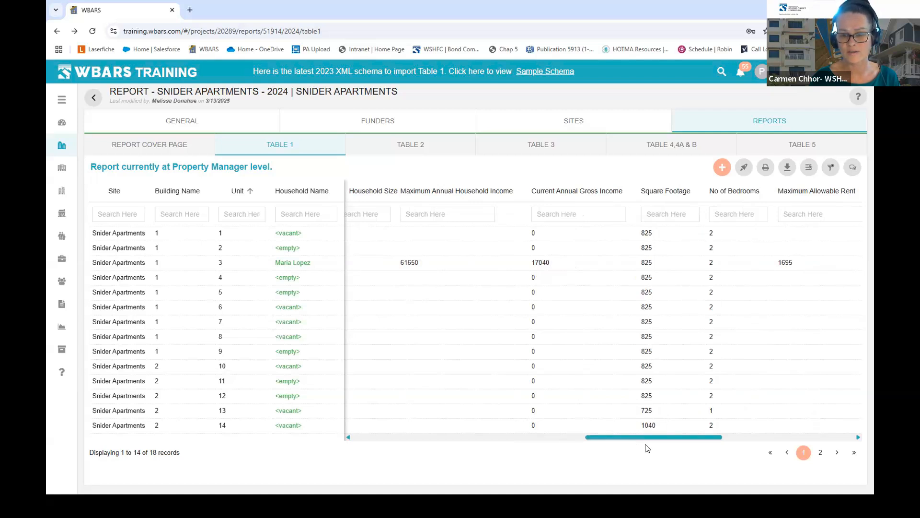
pyautogui.moveTo(649, 437); pyautogui.dragTo(813, 437)
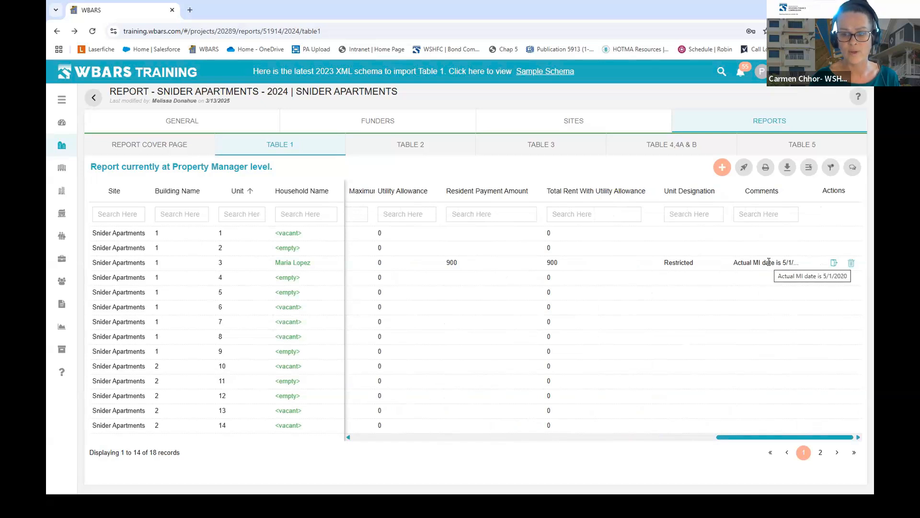
pyautogui.moveTo(726, 437); pyautogui.dragTo(275, 301)
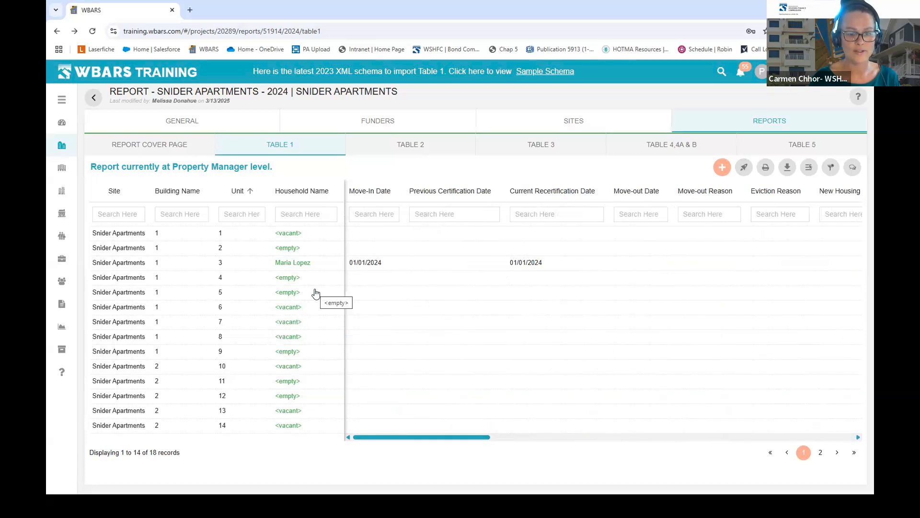
# - Start a new move-in for Building 1, Unit 6, designated Restricted
pyautogui.click(723, 167)
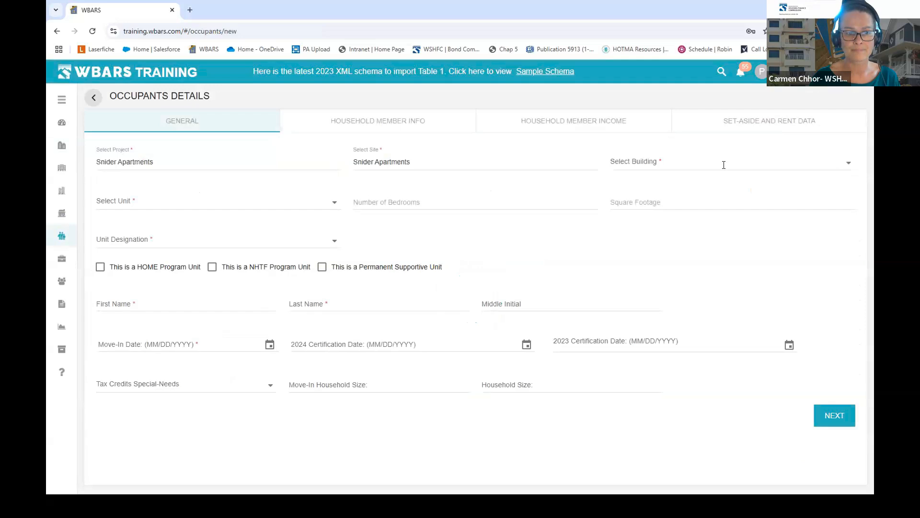
pyautogui.click(647, 162)
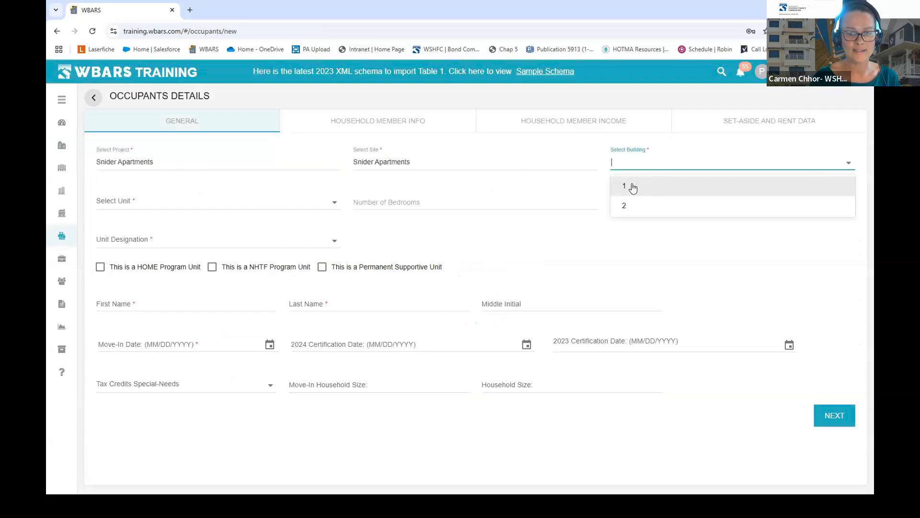
pyautogui.click(633, 187)
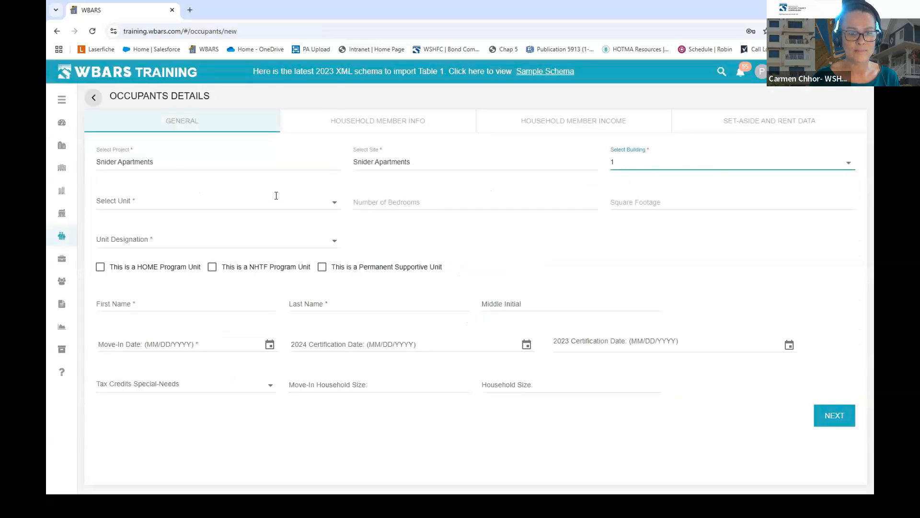
pyautogui.click(298, 204)
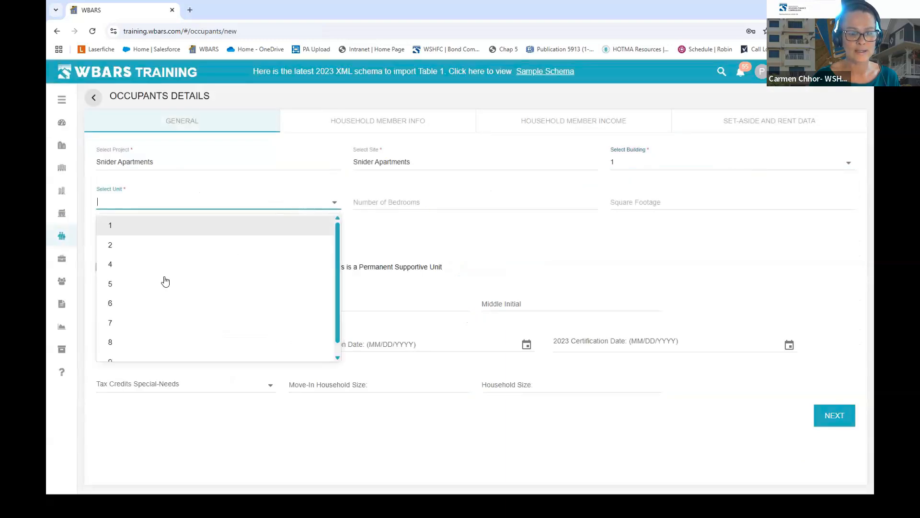
pyautogui.click(117, 310)
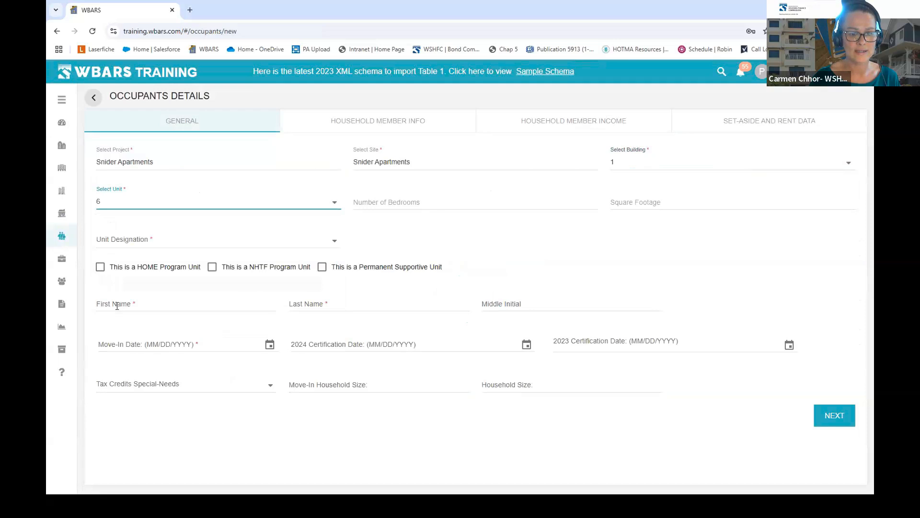
pyautogui.click(335, 238)
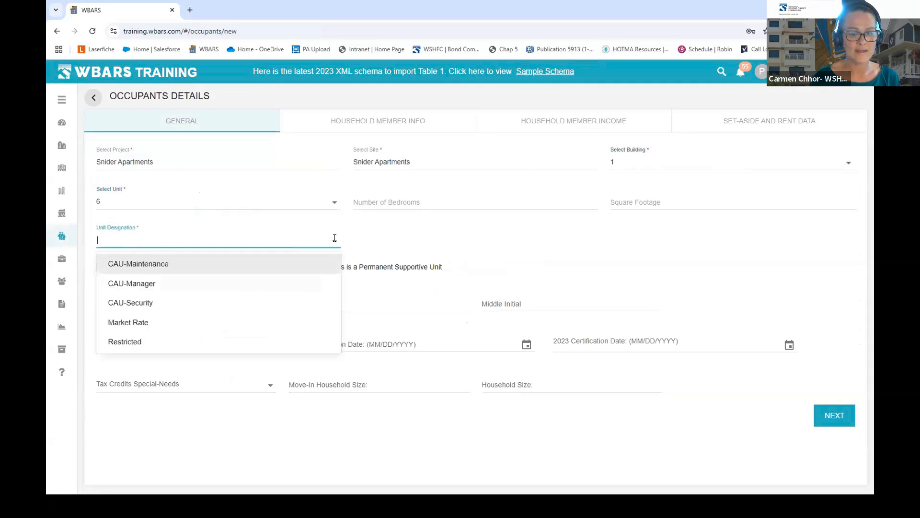
pyautogui.click(125, 342)
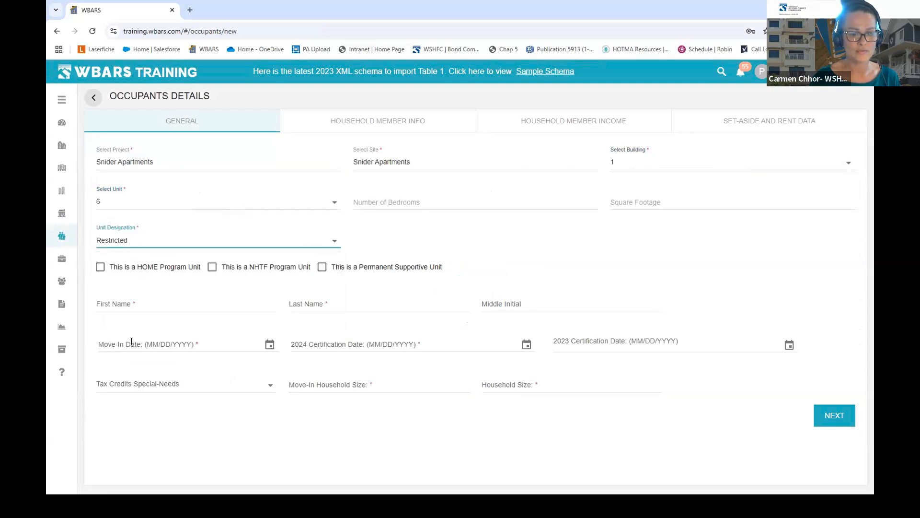
# - Enter the tenant's first and last name, move-in date 01/01/2024 and household size 1
pyautogui.click(155, 299)
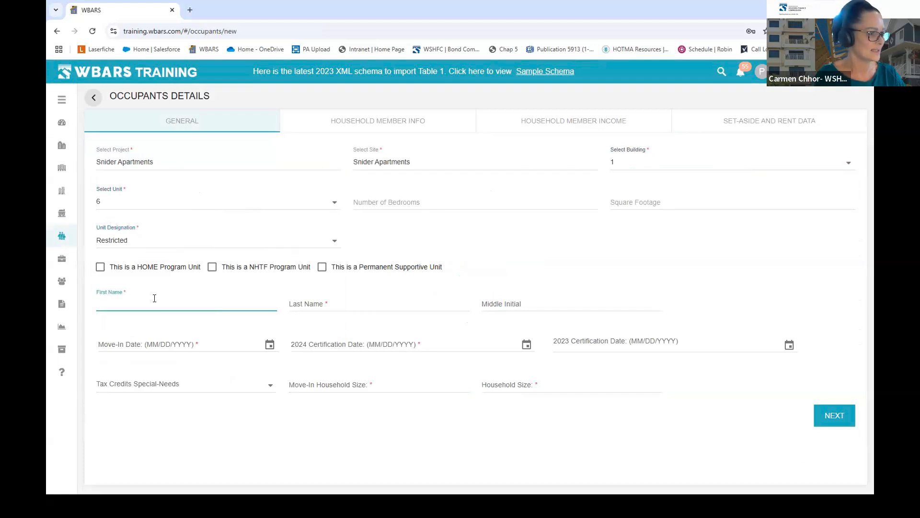
pyautogui.press('Tab')
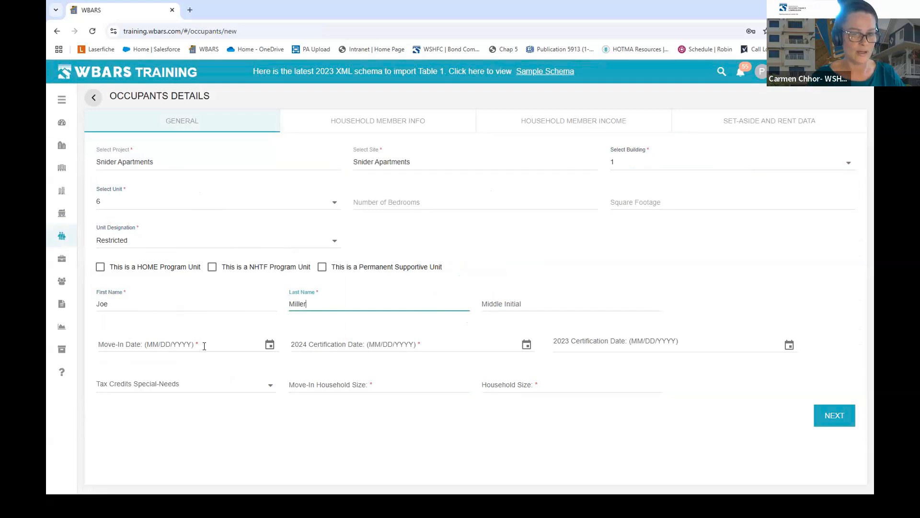
pyautogui.click(204, 346)
pyautogui.write('01/01/')
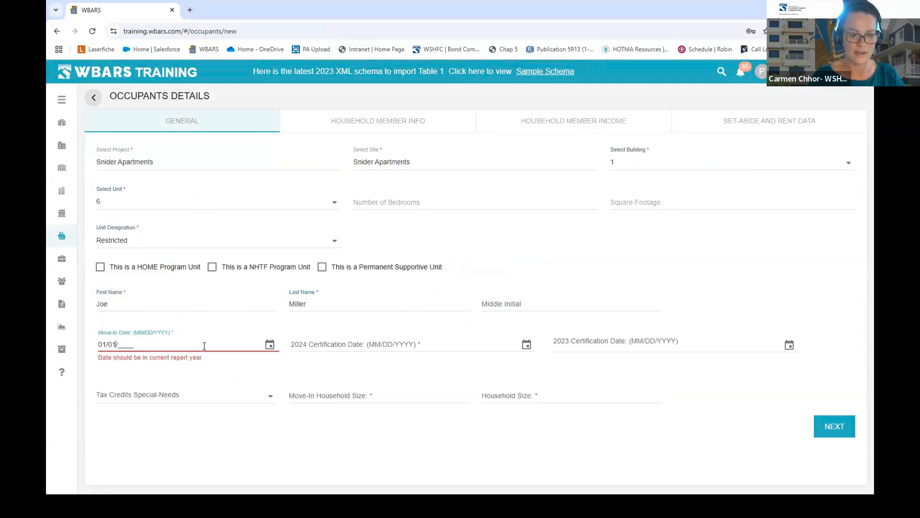
pyautogui.write('2024')
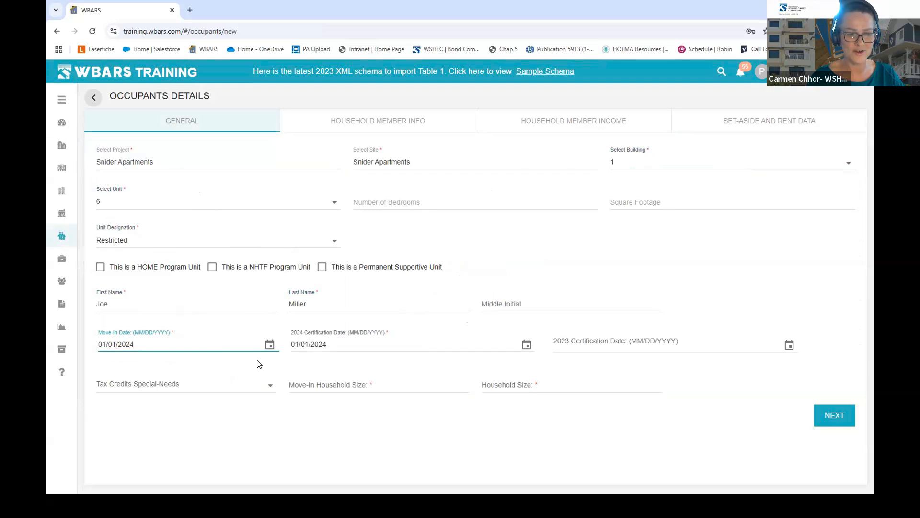
pyautogui.click(271, 384)
pyautogui.click(274, 382)
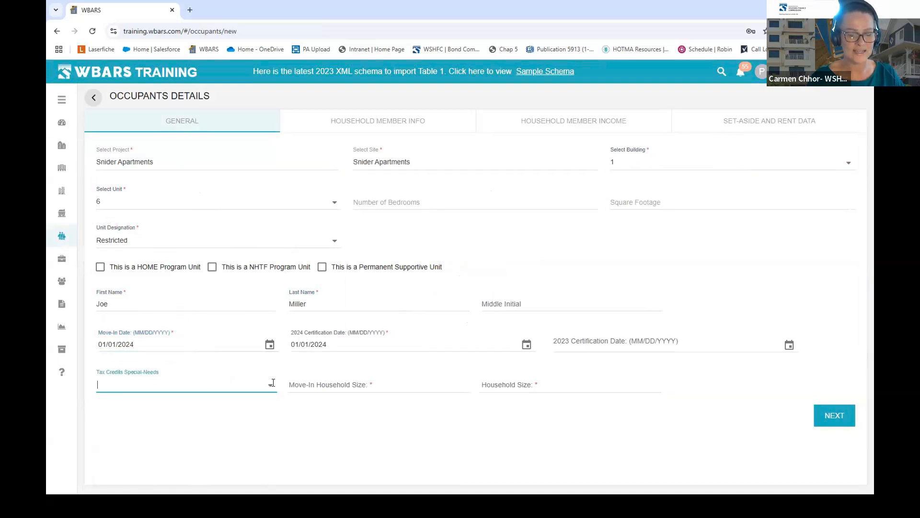
pyautogui.click(381, 383)
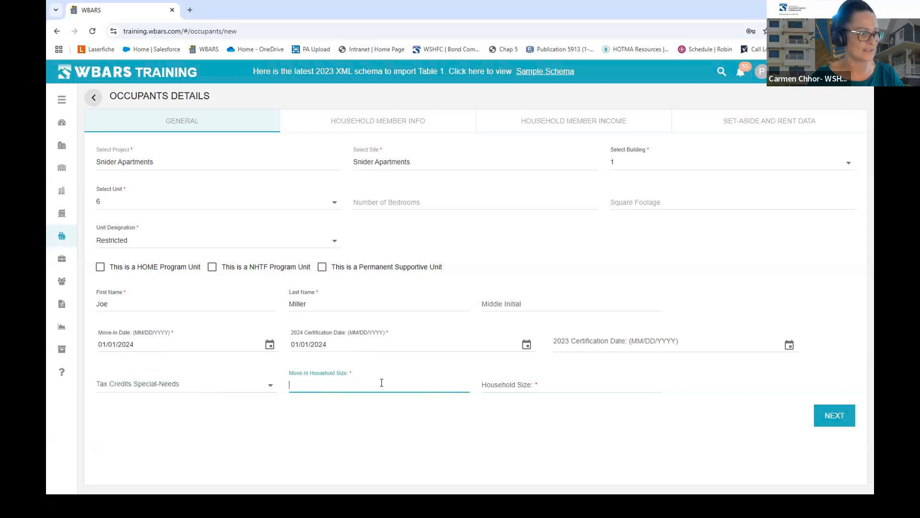
pyautogui.write('1')
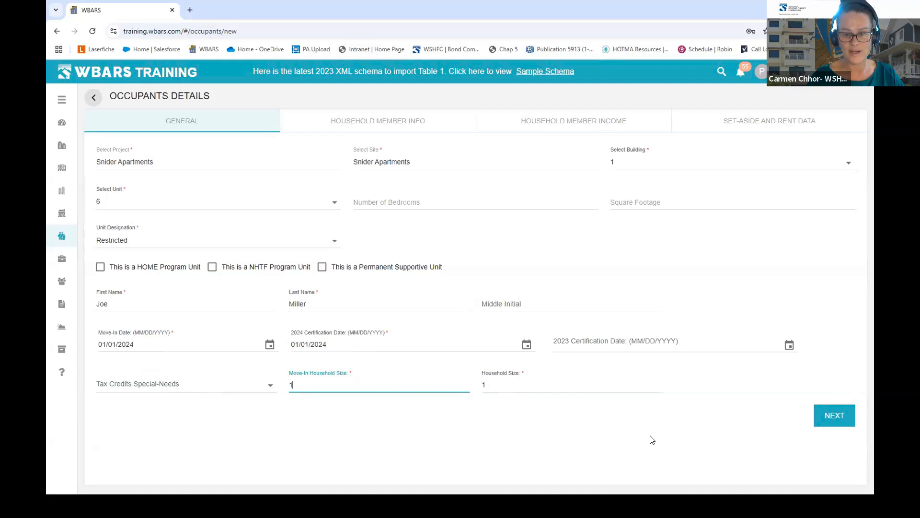
pyautogui.click(689, 441)
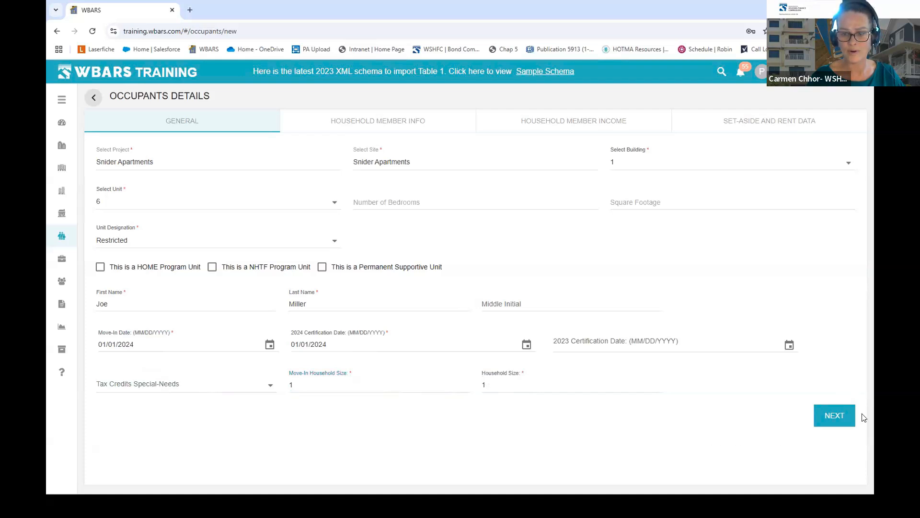
pyautogui.click(847, 416)
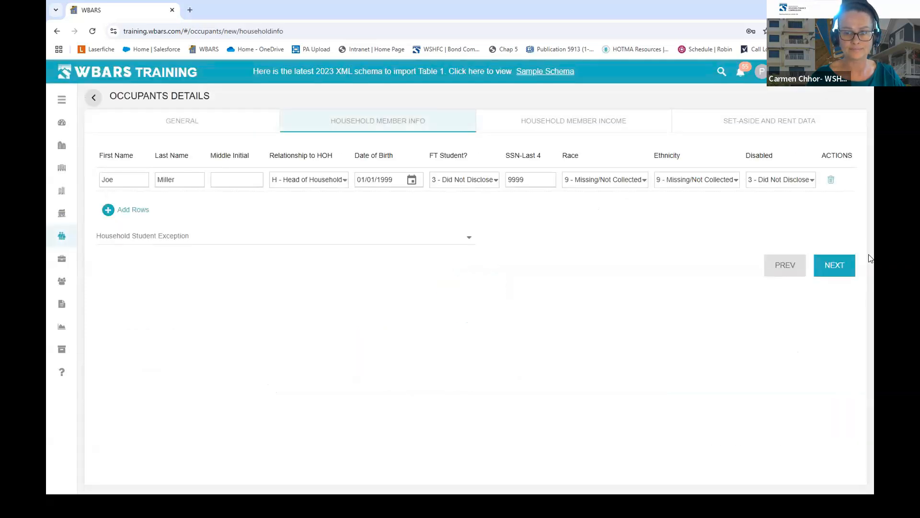
# - Advance past Household Member Info and Member Income to the Set-Aside and Rent Data tab
pyautogui.click(844, 271)
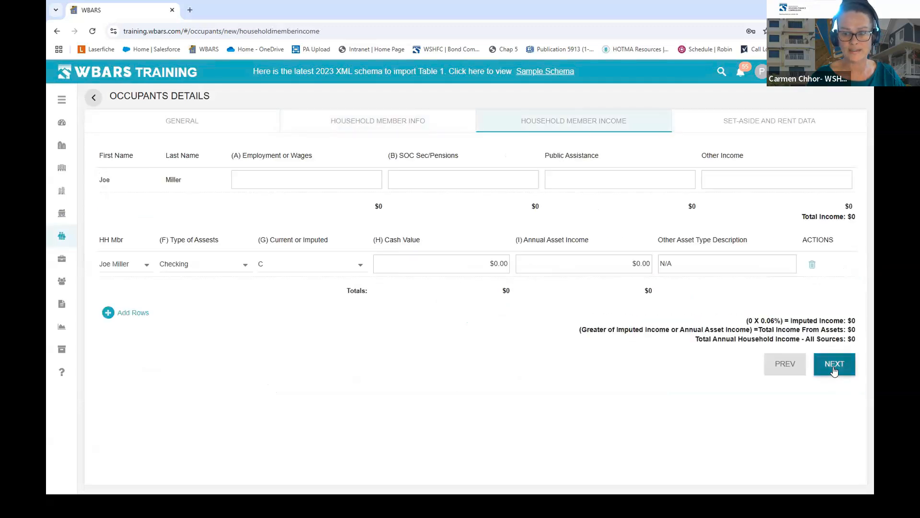
pyautogui.click(835, 369)
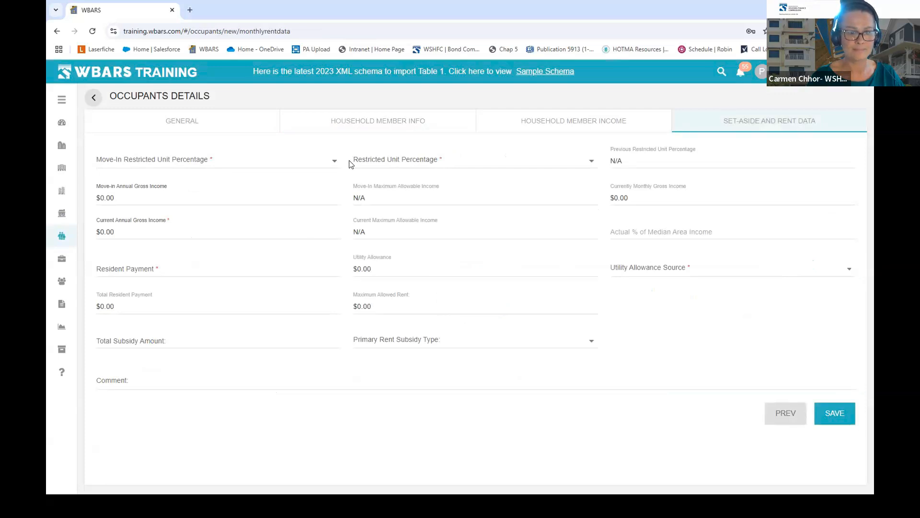
# - Set move-in restricted percentage to 50% and move-in income to $46,000, accepting the warning
pyautogui.click(301, 166)
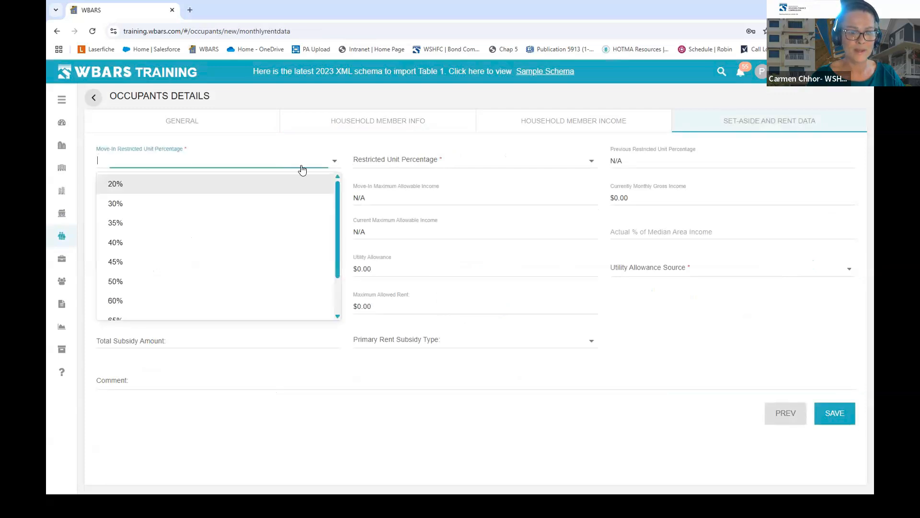
pyautogui.click(140, 282)
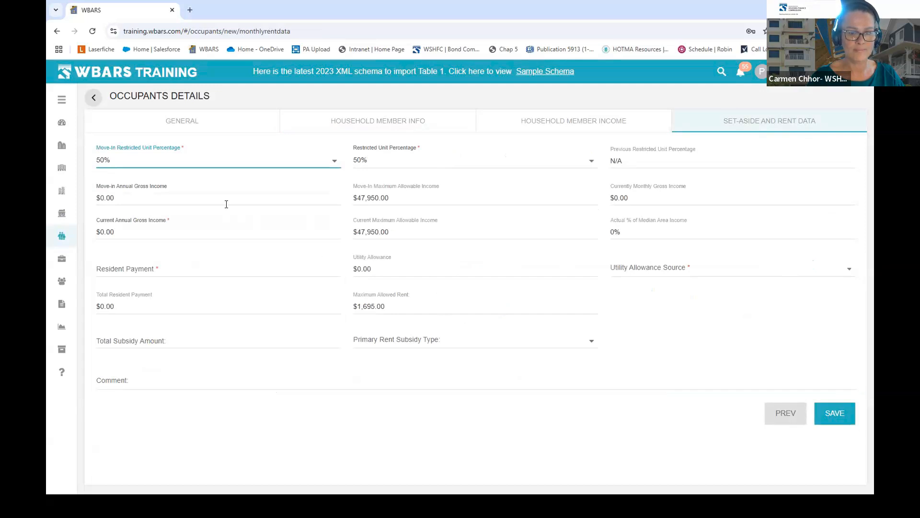
pyautogui.click(120, 200)
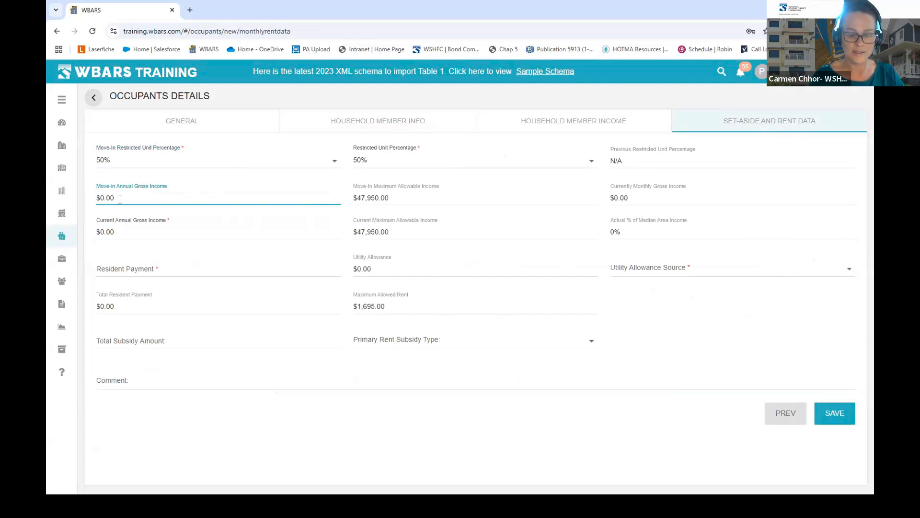
pyautogui.write('4600')
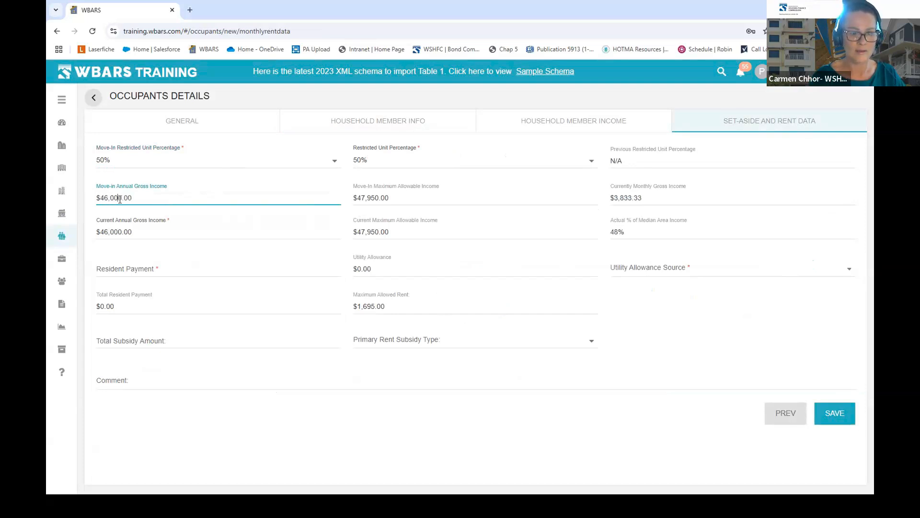
pyautogui.click(320, 274)
pyautogui.click(602, 311)
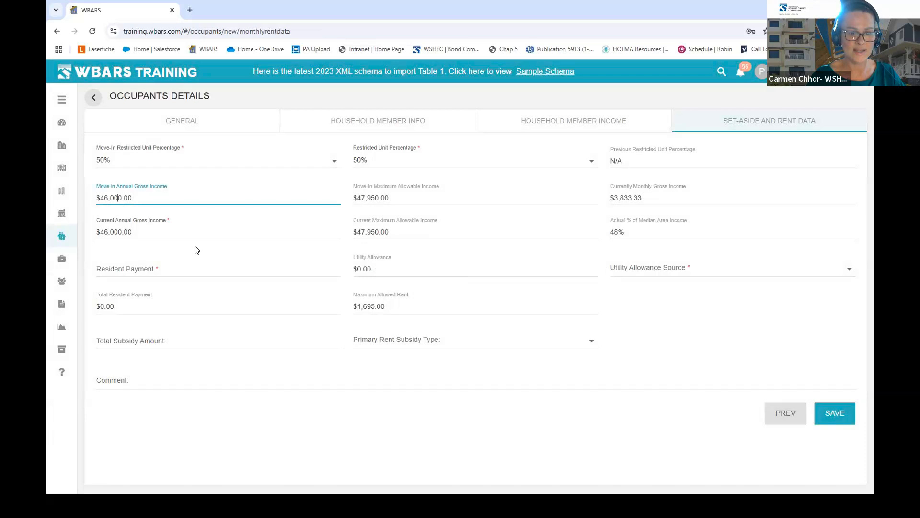
# - Enter $1,250 resident payment, WSHFC Bond Only utility source, comment 'Actual MI date is 12/15/2023', and save
pyautogui.click(232, 270)
pyautogui.write('1250')
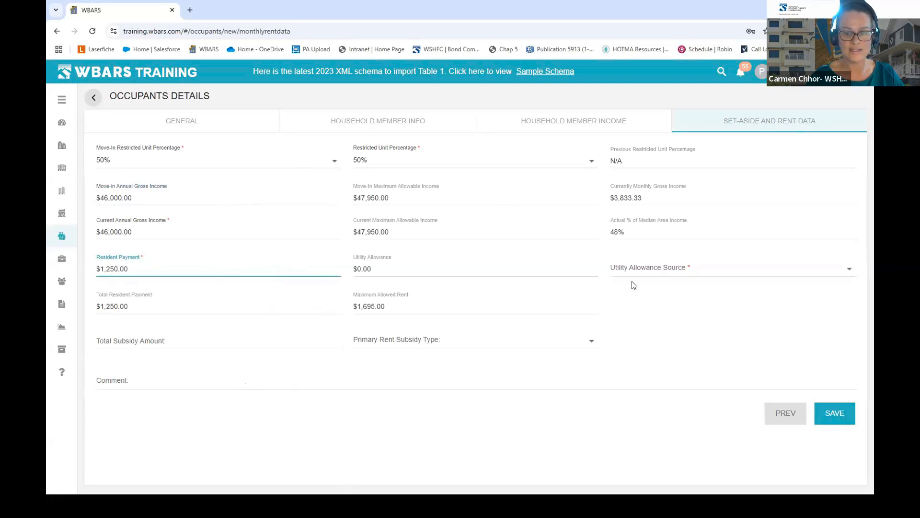
pyautogui.click(690, 270)
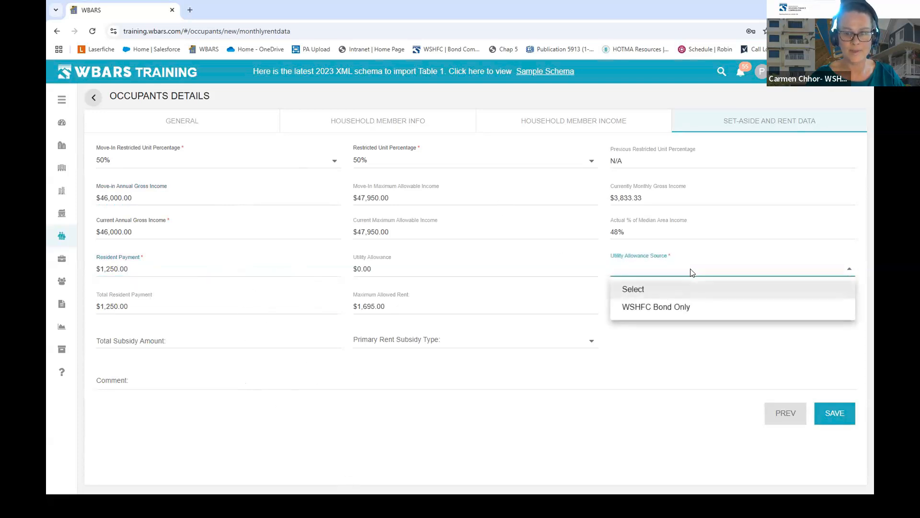
pyautogui.click(670, 309)
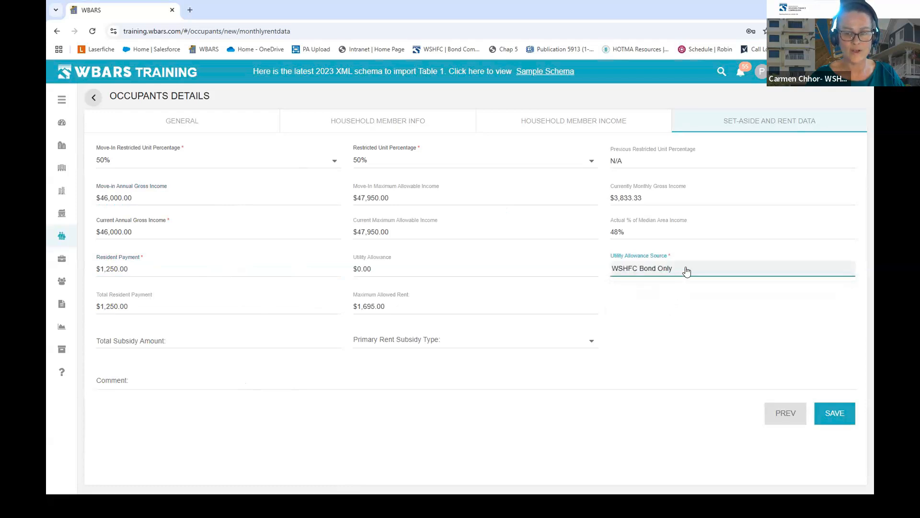
pyautogui.click(196, 381)
pyautogui.write('A')
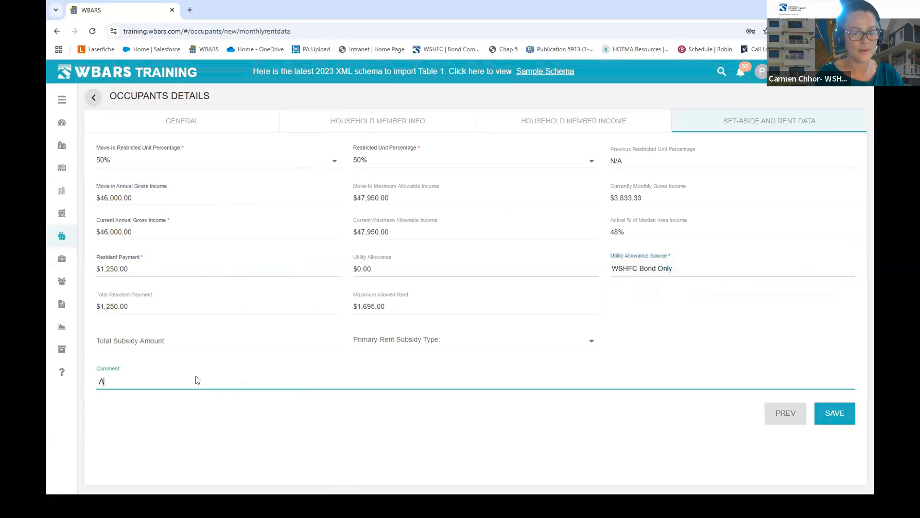
pyautogui.write('ctual Mi date')
pyautogui.press('BackSpace')
pyautogui.press('BackSpace')
pyautogui.press('BackSpace')
pyautogui.press('BackSpace')
pyautogui.press('BackSpace')
pyautogui.press('BackSpace')
pyautogui.press('BackSpace')
pyautogui.write('I date i')
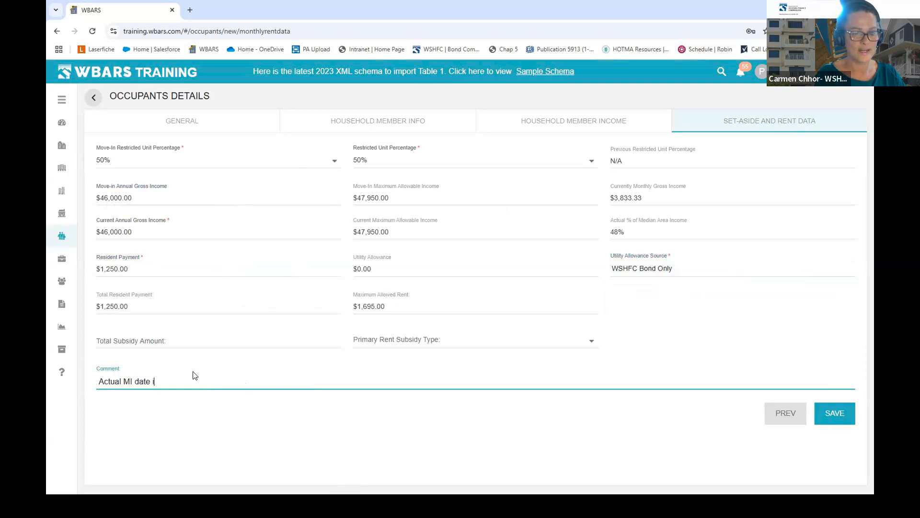
pyautogui.write('s 12/1')
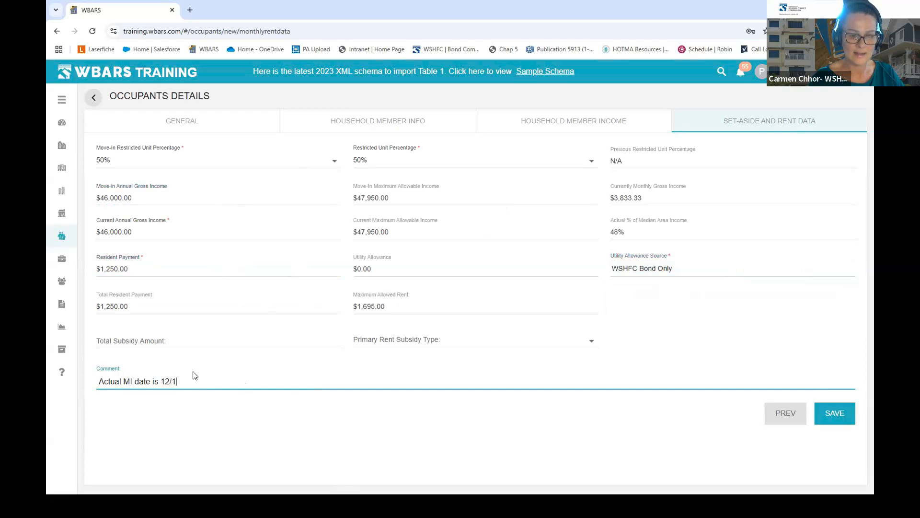
pyautogui.write('5/2023')
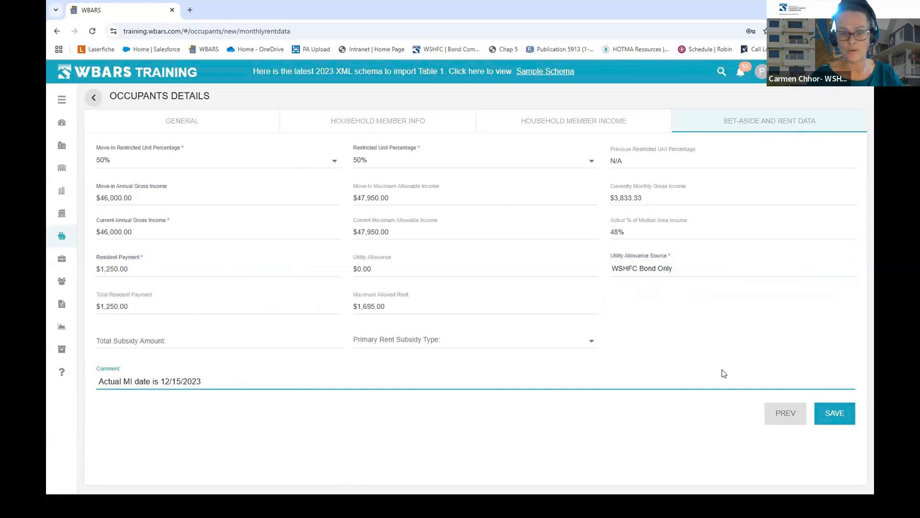
pyautogui.click(837, 418)
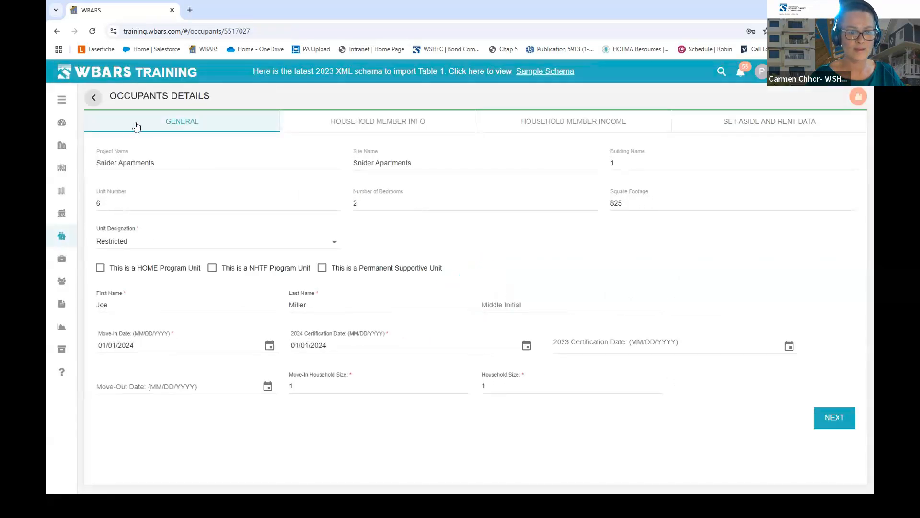
# - Return to Table 1, scroll the grid, and open the unit 3 household's occupant details
pyautogui.click(94, 100)
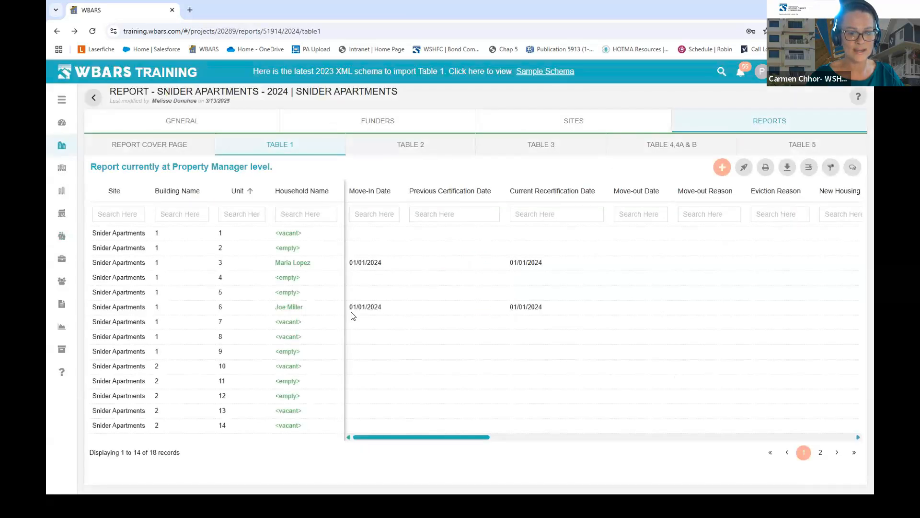
pyautogui.moveTo(442, 437); pyautogui.dragTo(454, 453)
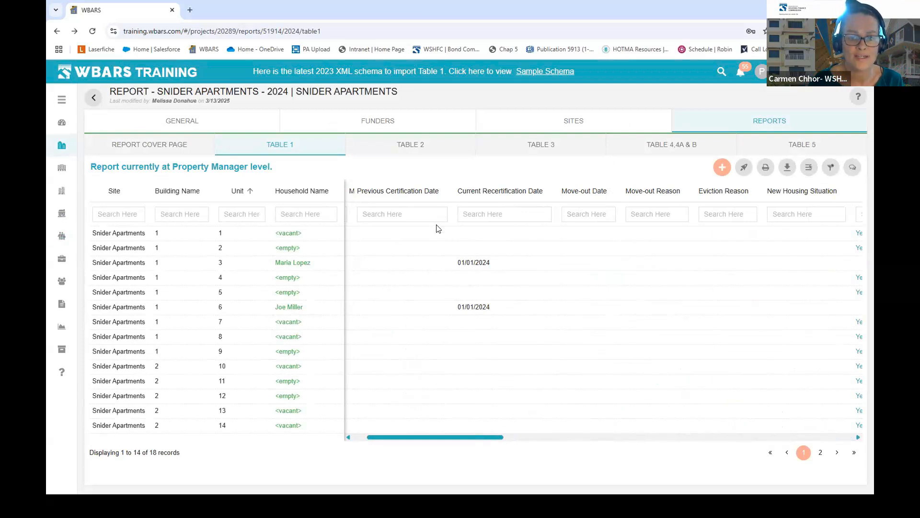
pyautogui.click(297, 266)
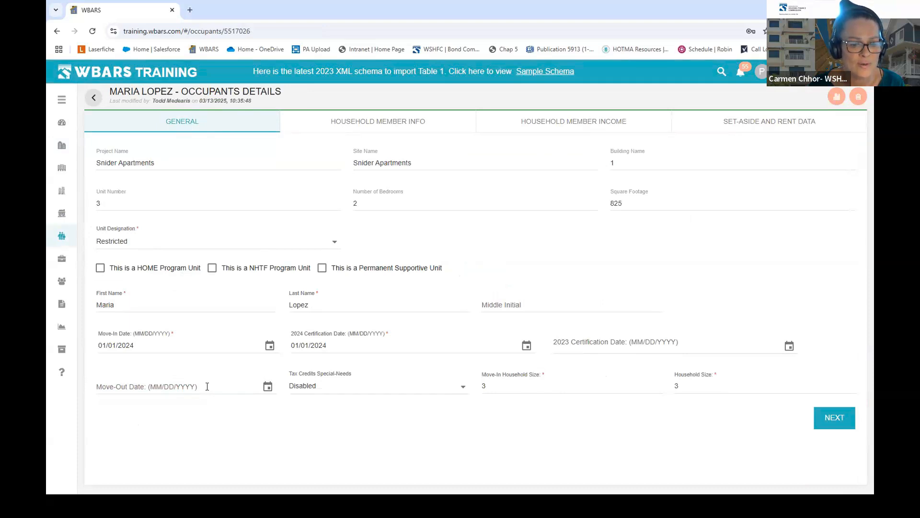
# - Give unit 3's household a 10/31/2024 move-out date, save, and return to Table 1
pyautogui.click(138, 384)
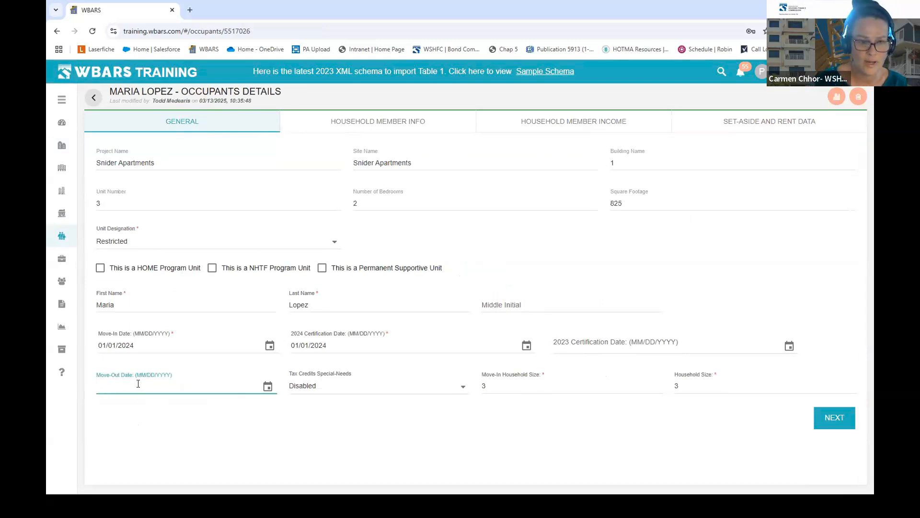
pyautogui.write('10/31/')
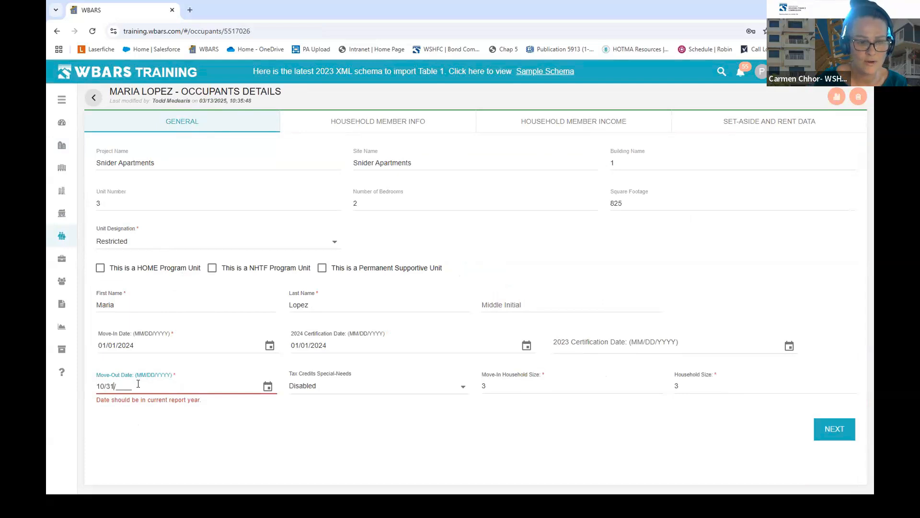
pyautogui.write('2024')
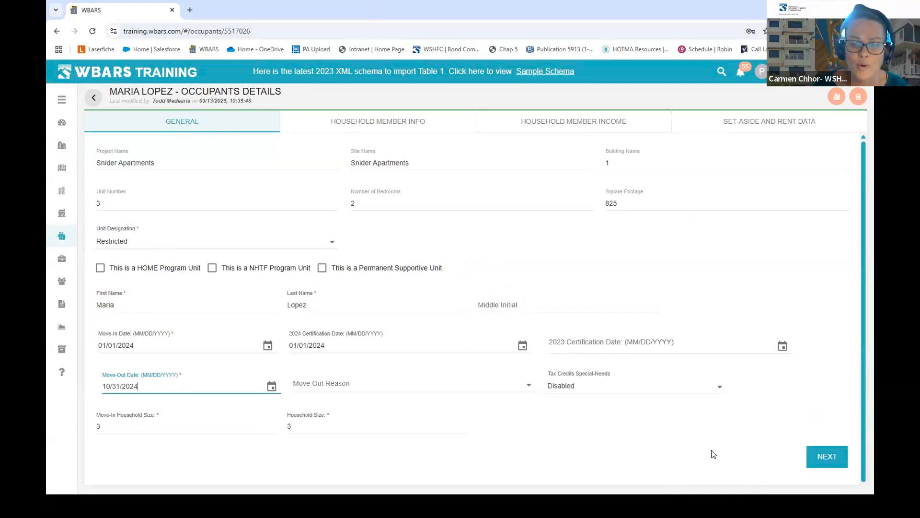
pyautogui.click(822, 463)
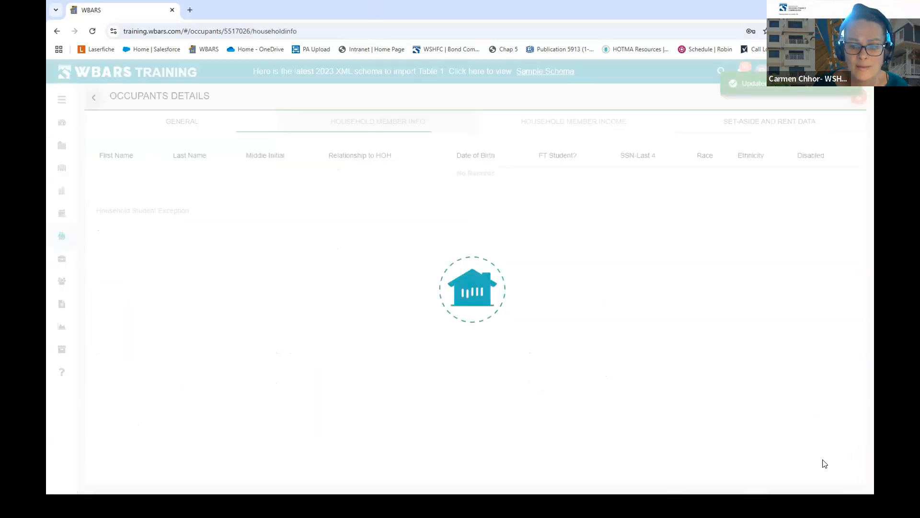
pyautogui.click(841, 312)
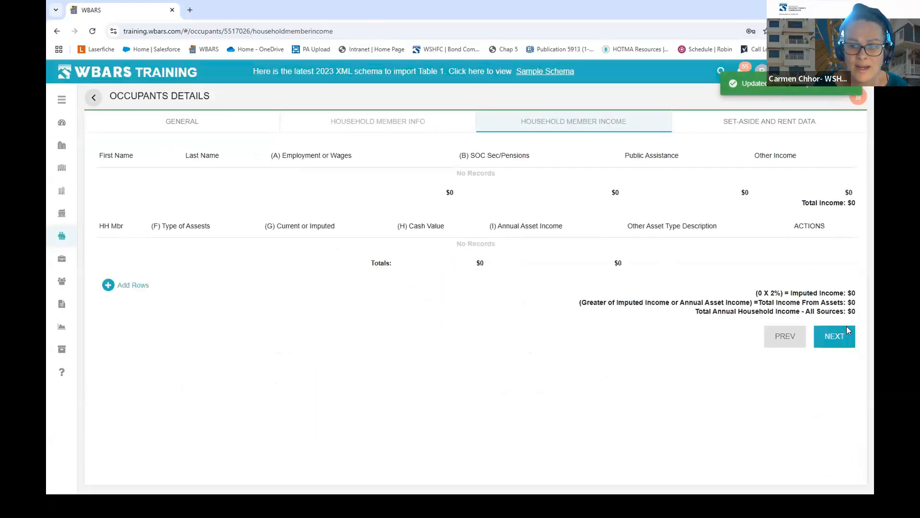
pyautogui.click(835, 440)
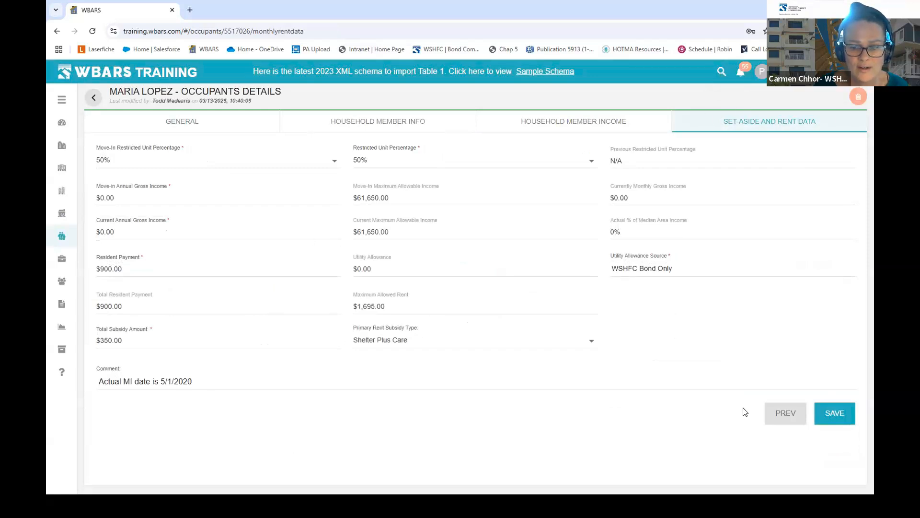
pyautogui.click(829, 416)
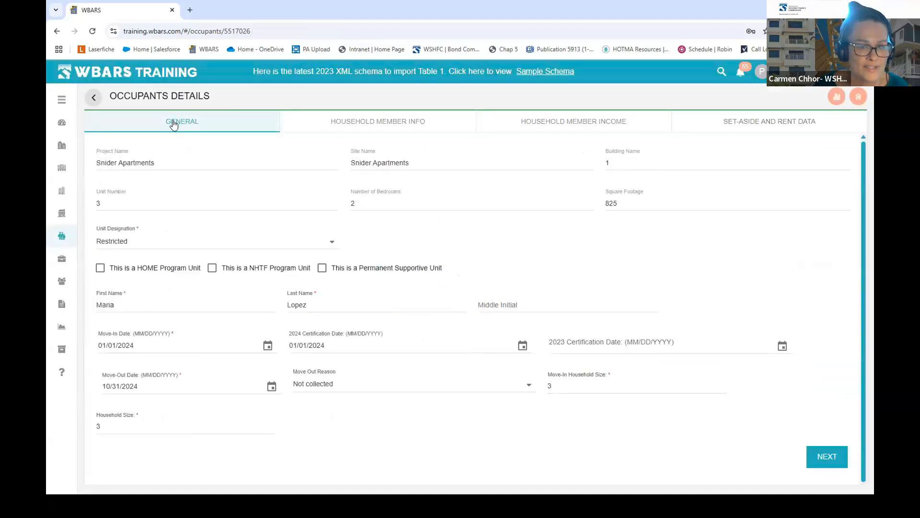
pyautogui.click(93, 100)
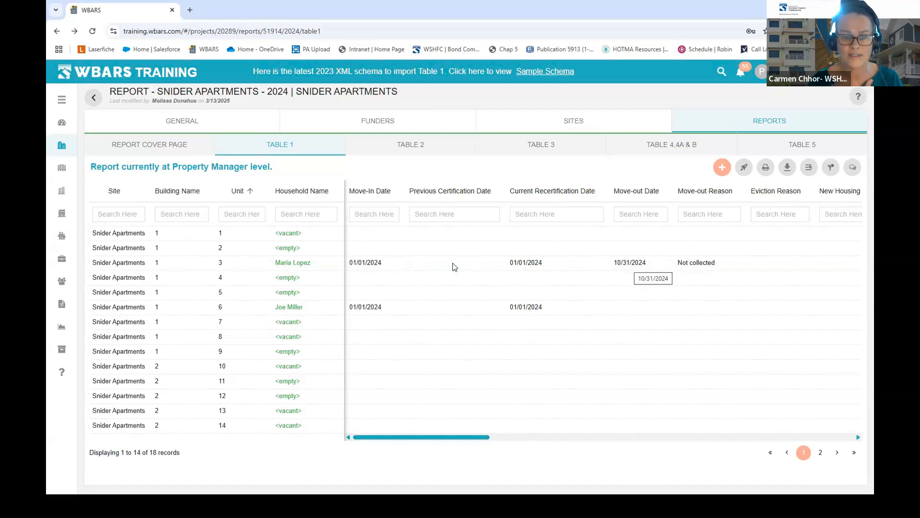
# - Insert 'Qualified Vacant.' at the start of unit 3's rent-data comment and save it
pyautogui.click(294, 264)
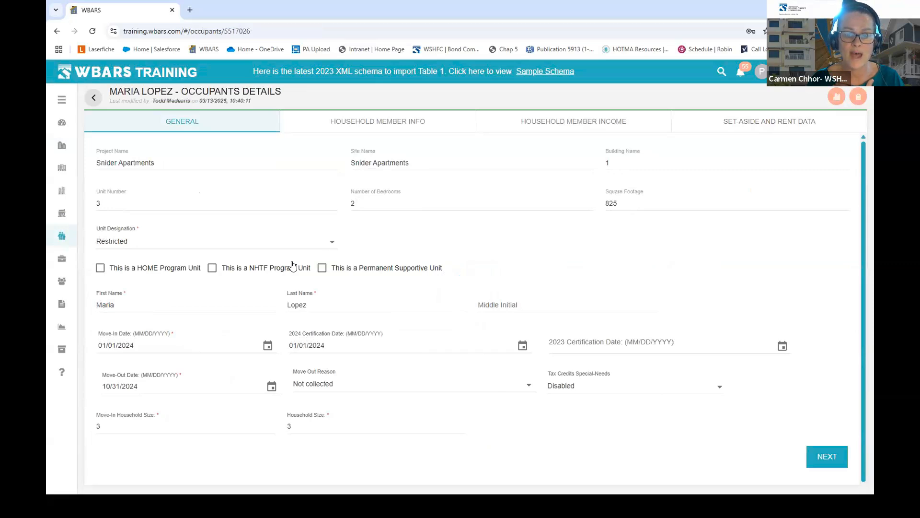
pyautogui.click(790, 129)
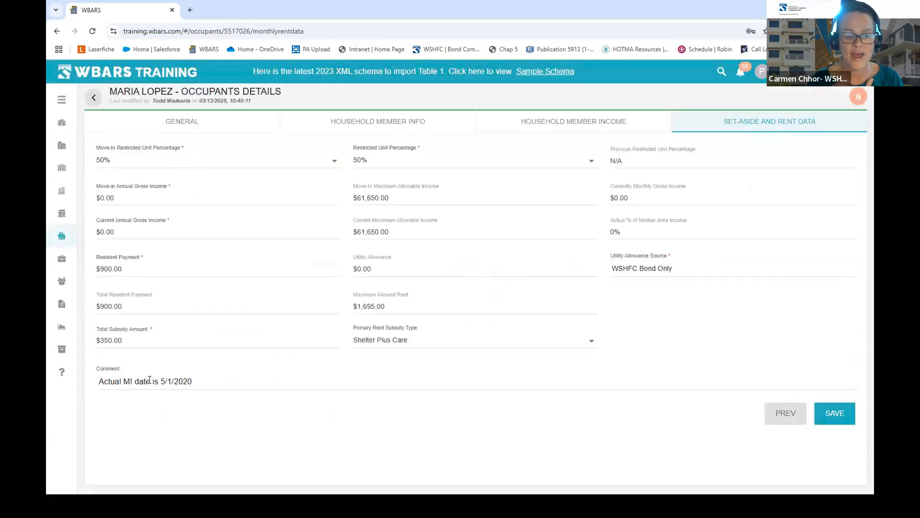
pyautogui.click(100, 382)
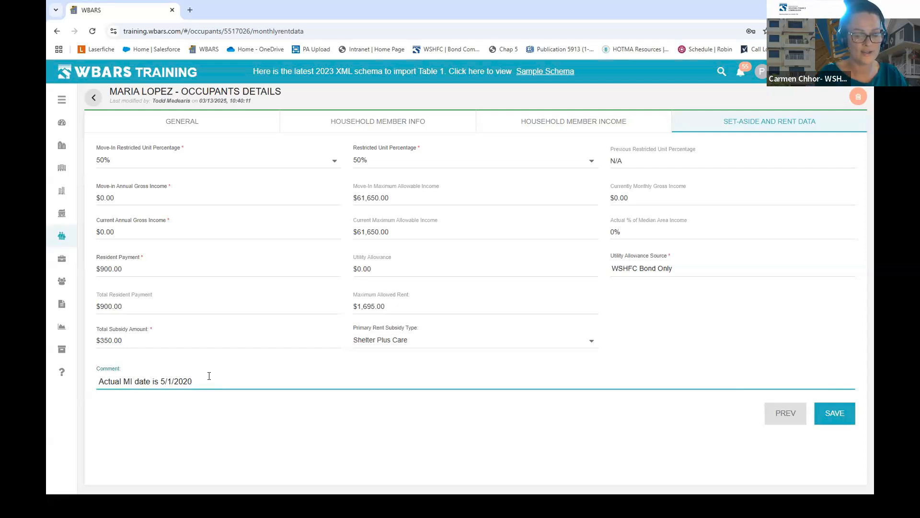
pyautogui.write('Qualified')
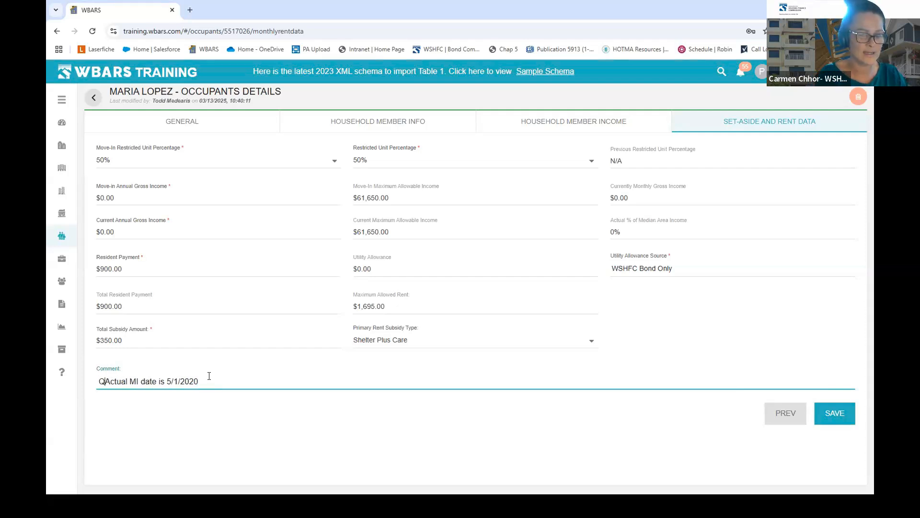
pyautogui.write(' Vacant')
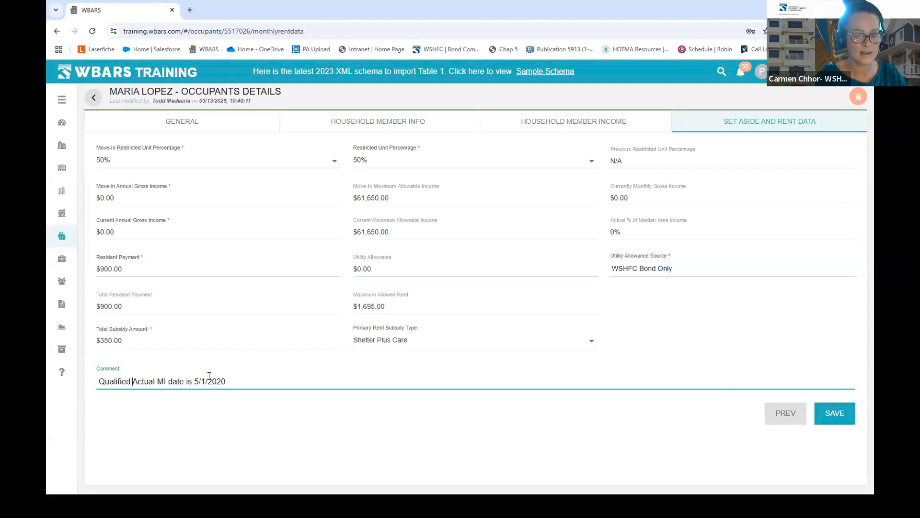
pyautogui.write('.')
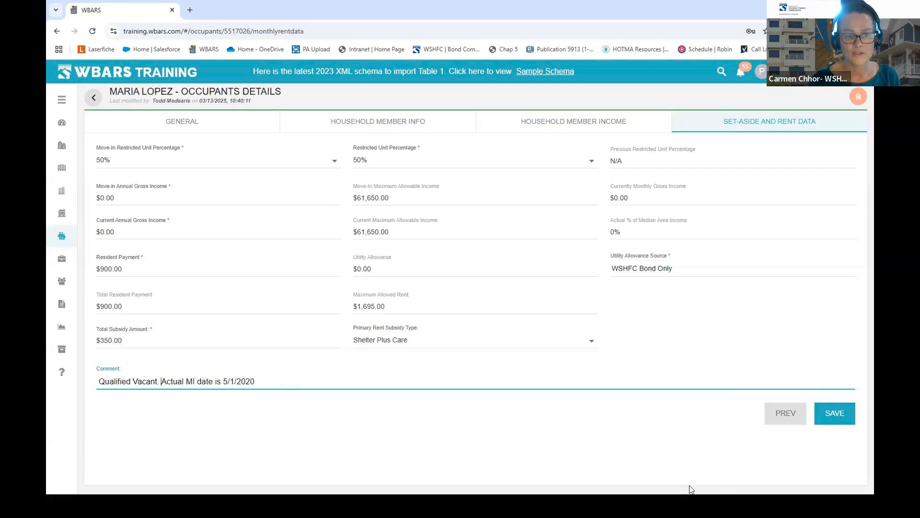
pyautogui.click(844, 421)
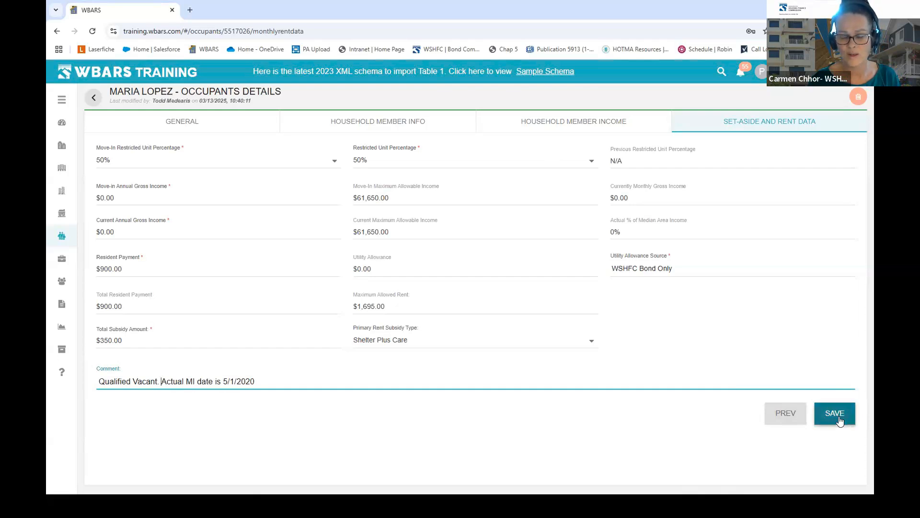
pyautogui.click(839, 420)
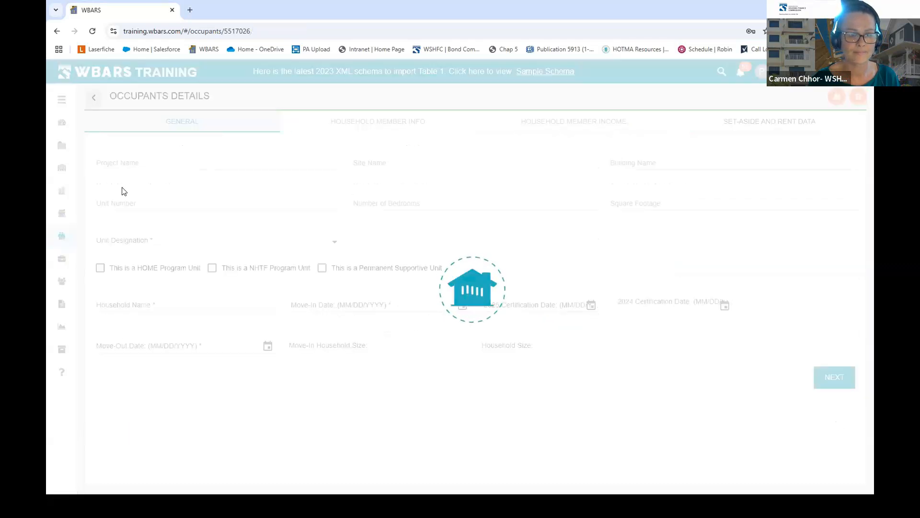
# - Return to Table 1 and scroll across all columns through Actions to review the unit rows
pyautogui.click(94, 98)
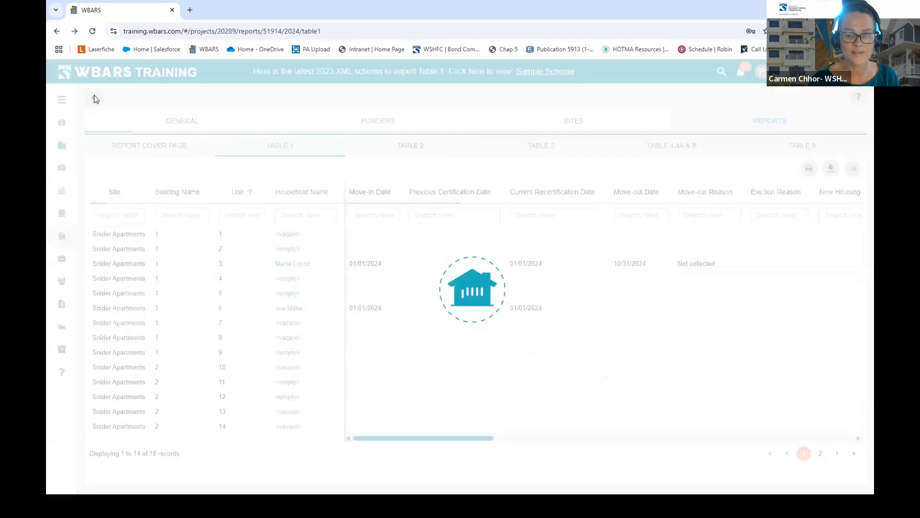
pyautogui.moveTo(464, 440); pyautogui.dragTo(857, 425)
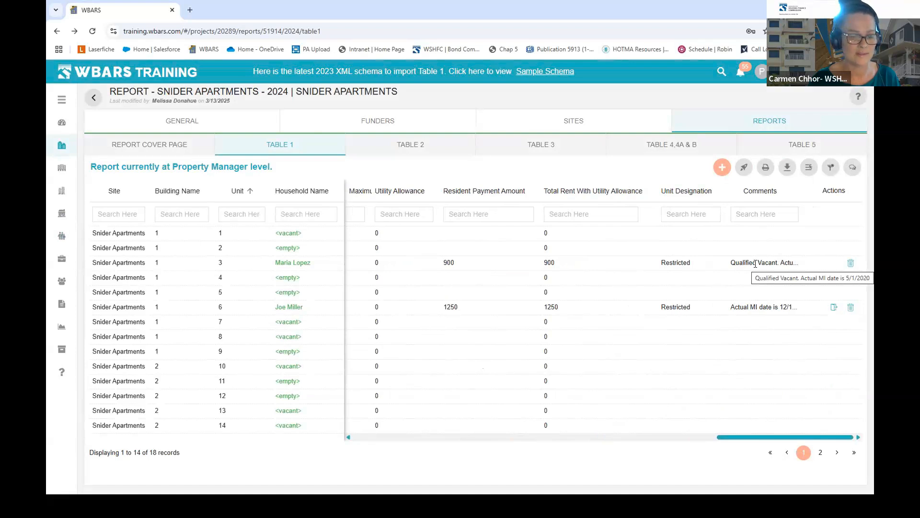
pyautogui.moveTo(737, 437); pyautogui.dragTo(312, 458)
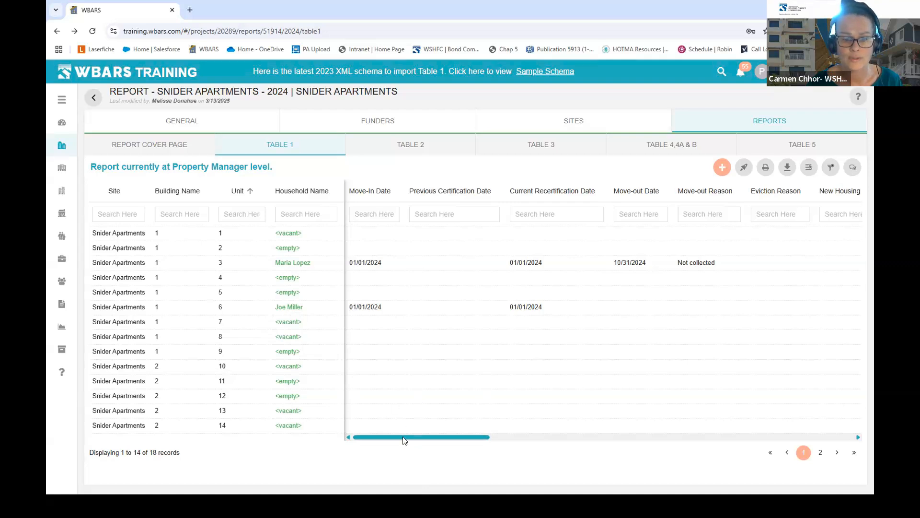
pyautogui.moveTo(418, 440); pyautogui.dragTo(806, 454)
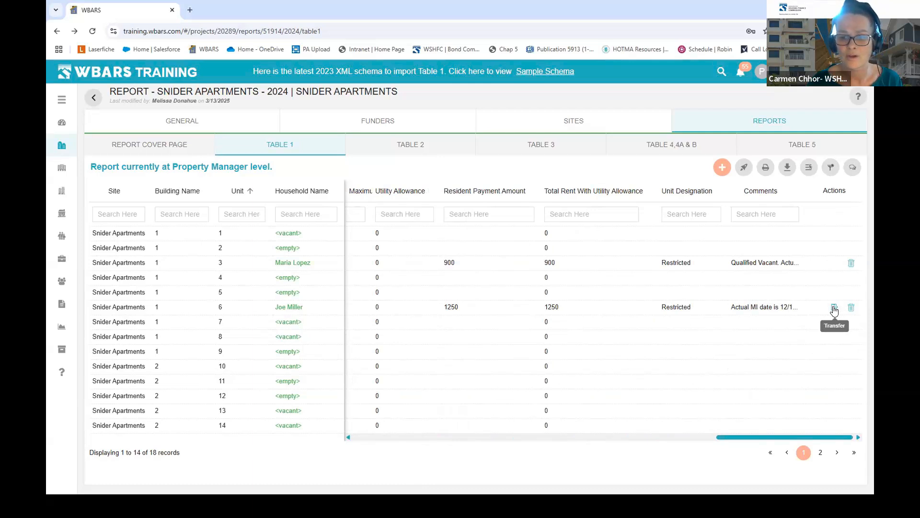
# - Start a transfer for the unit 6 household dated 05/01/2024, moving to unit 7-1
pyautogui.click(834, 309)
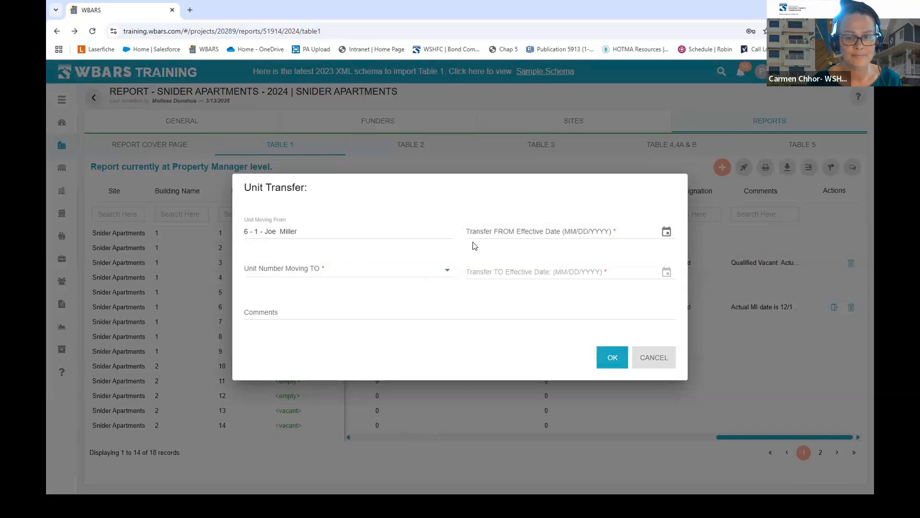
pyautogui.click(625, 230)
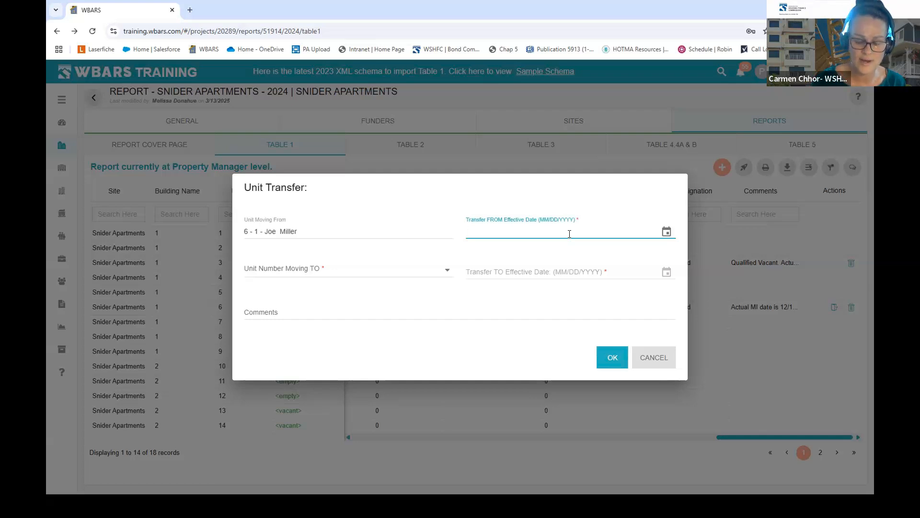
pyautogui.write('5_/__/____')
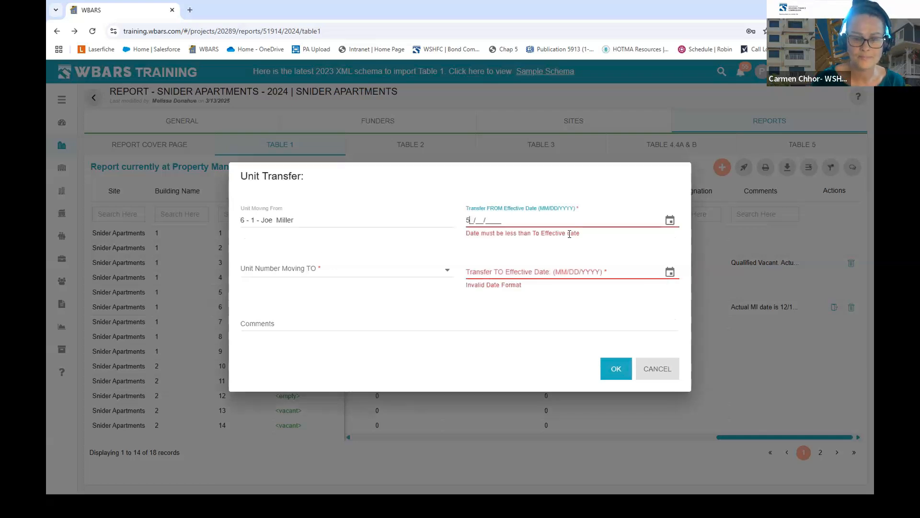
pyautogui.press('BackSpace')
pyautogui.write('05/')
pyautogui.write('01/')
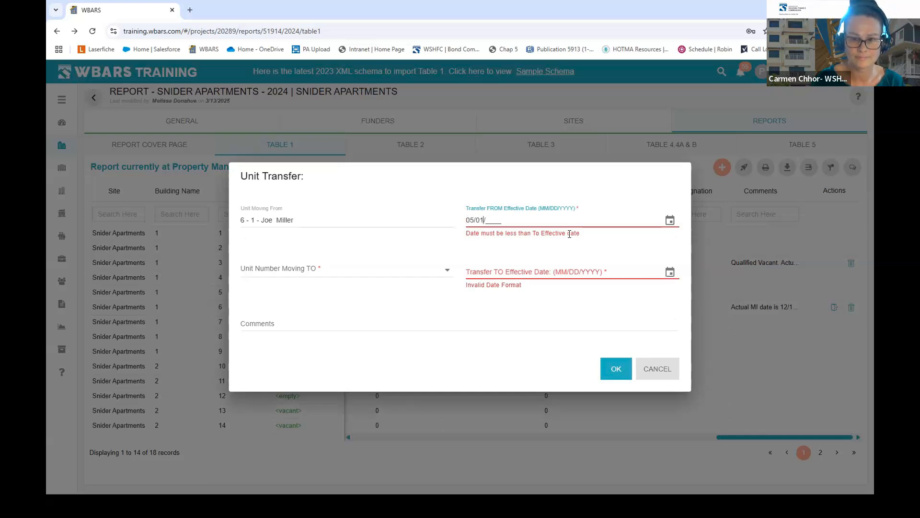
pyautogui.write('202')
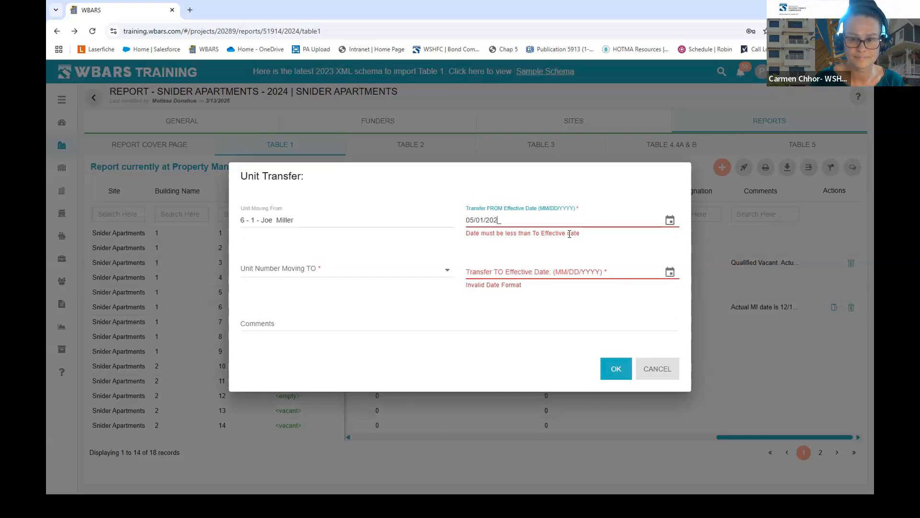
pyautogui.write('4')
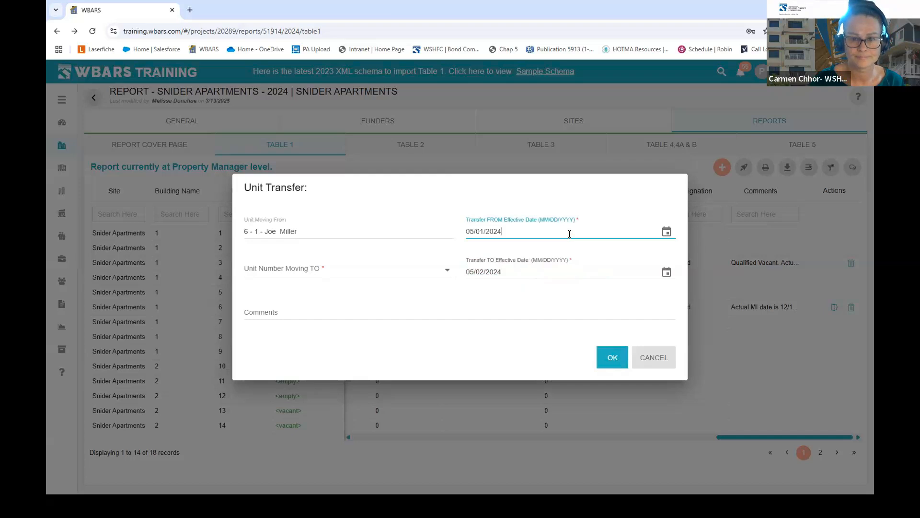
pyautogui.click(447, 271)
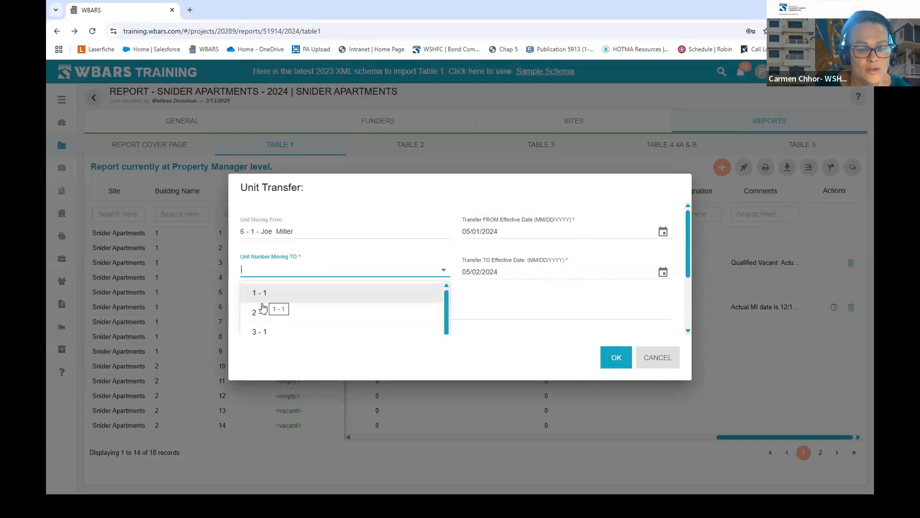
pyautogui.scroll(-2, 446, 316)
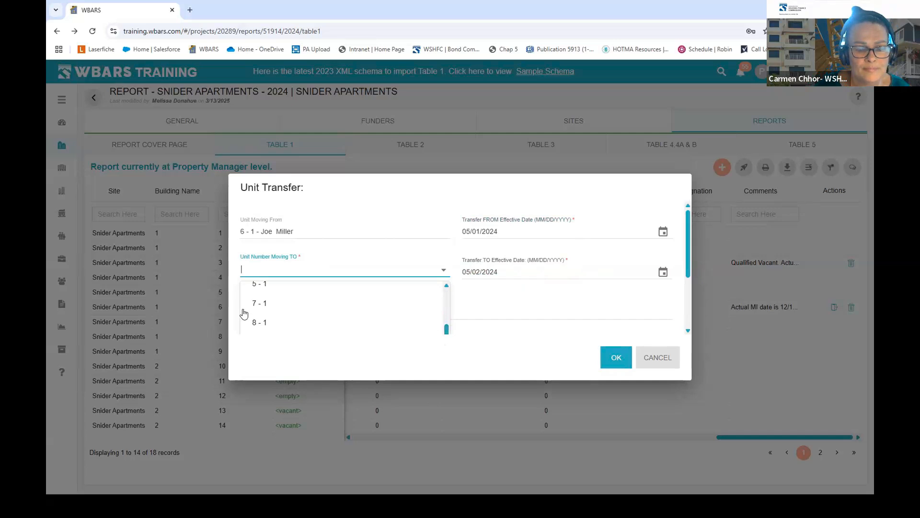
pyautogui.click(257, 305)
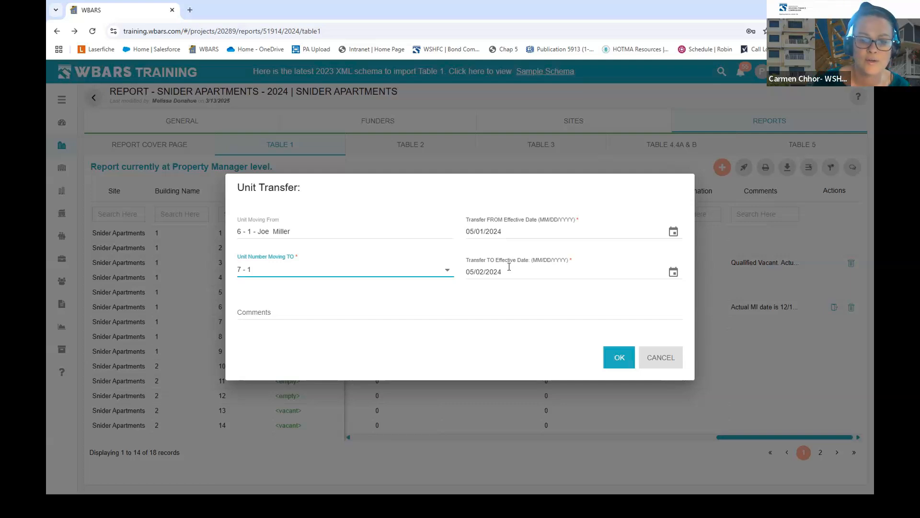
# - Confirm the transfer, then check unit 7's 05/02/2024 move-in and unit 6's 05/01/2024 move-out
pyautogui.click(620, 357)
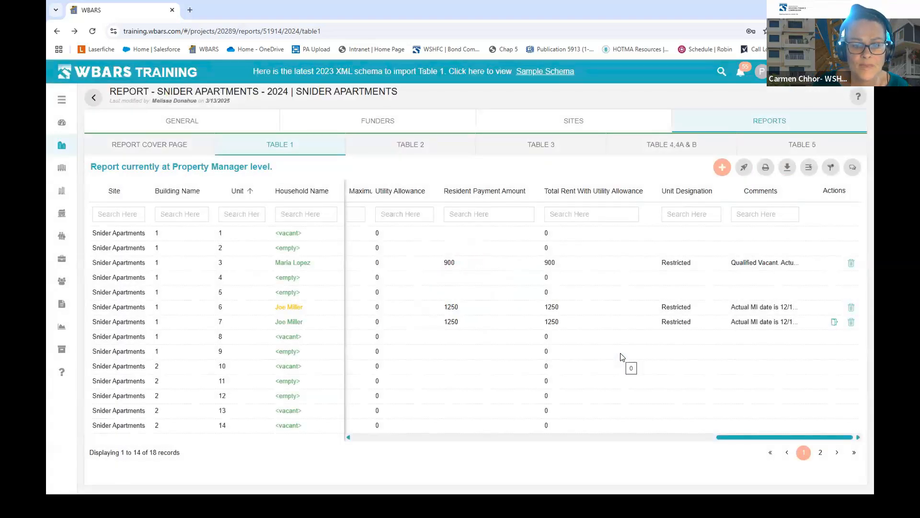
pyautogui.moveTo(299, 318)
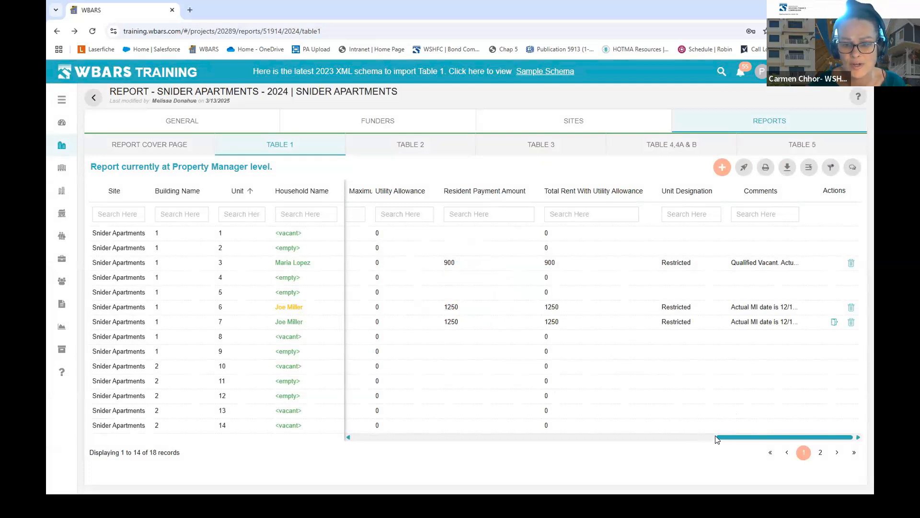
pyautogui.moveTo(727, 440); pyautogui.dragTo(356, 387)
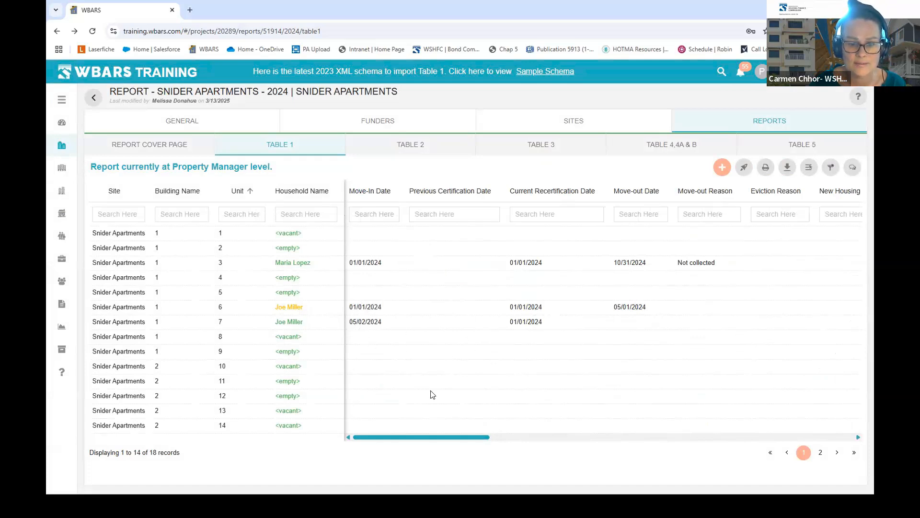
pyautogui.moveTo(433, 436); pyautogui.dragTo(827, 448)
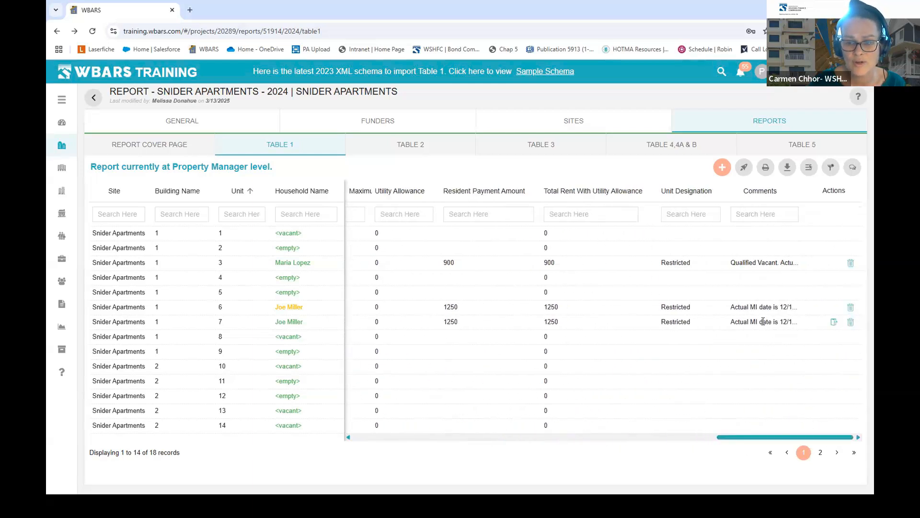
pyautogui.moveTo(761, 439); pyautogui.dragTo(348, 451)
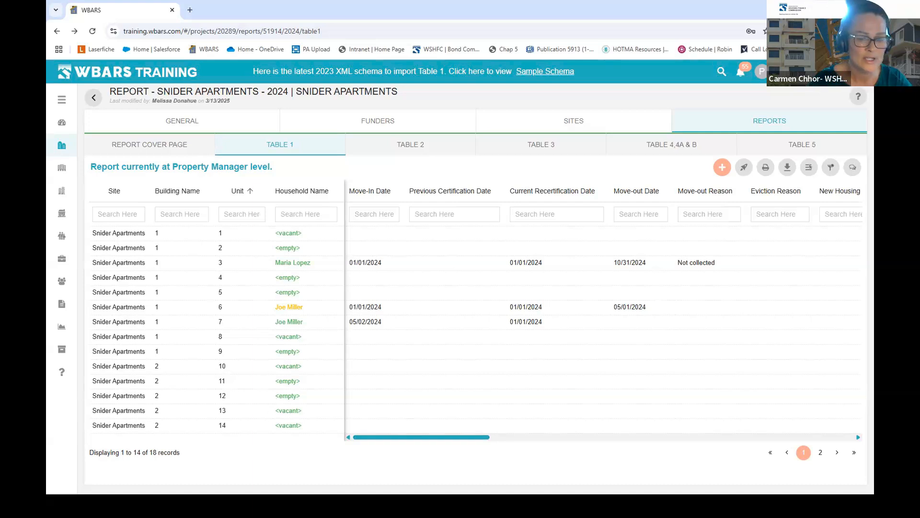
# - Start a new move-in occupant for building 2, unit 10, designated Market Rate
pyautogui.click(722, 167)
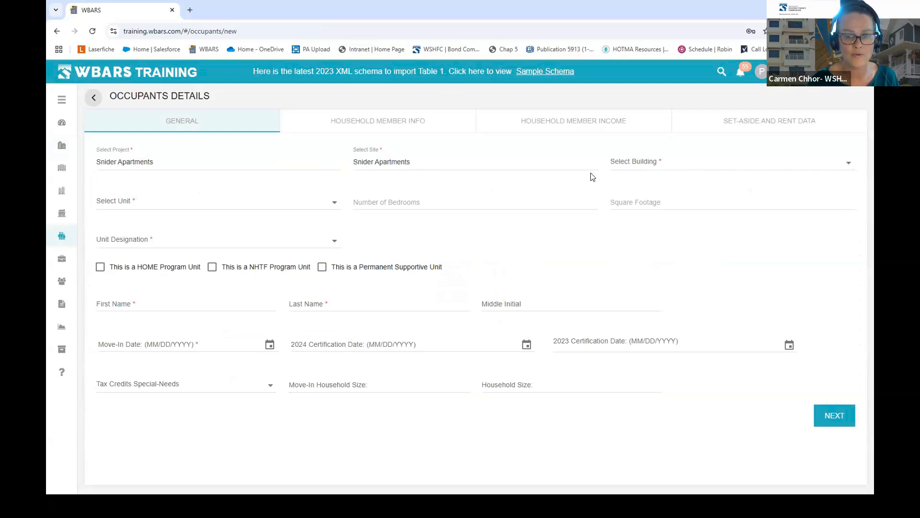
pyautogui.click(618, 162)
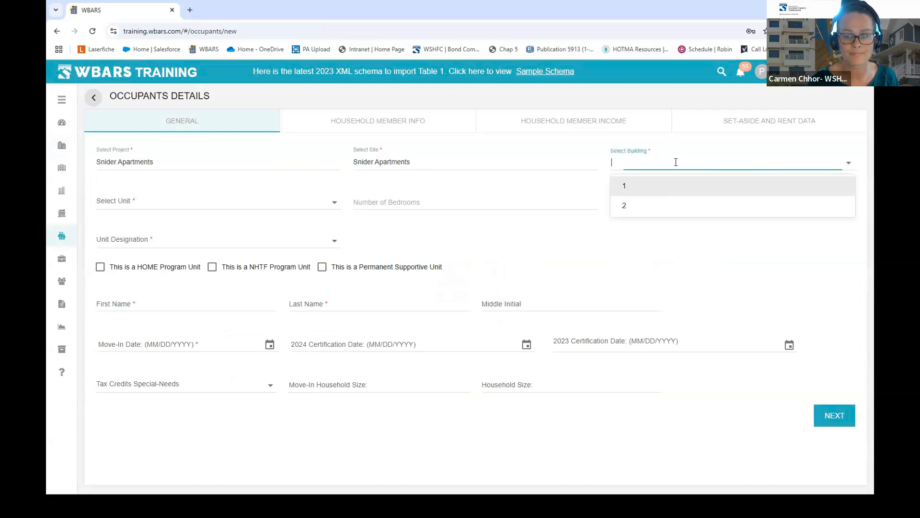
pyautogui.click(624, 188)
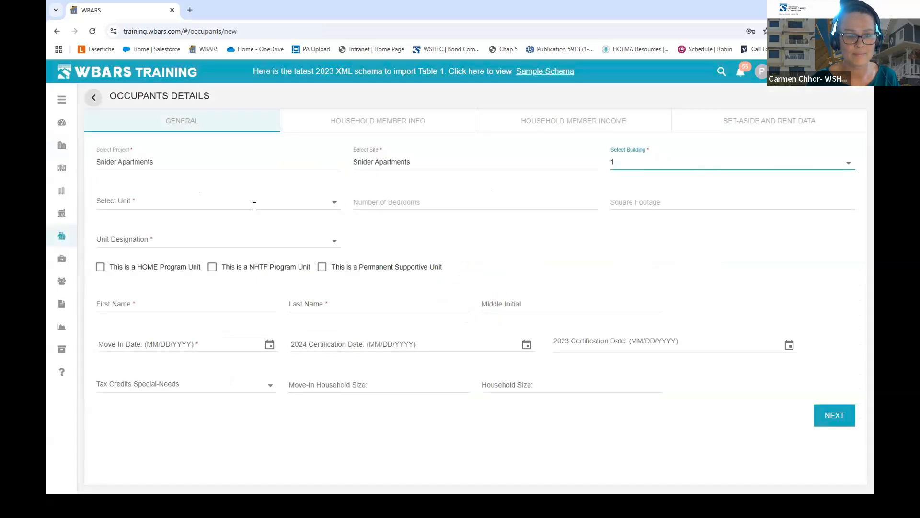
pyautogui.click(273, 199)
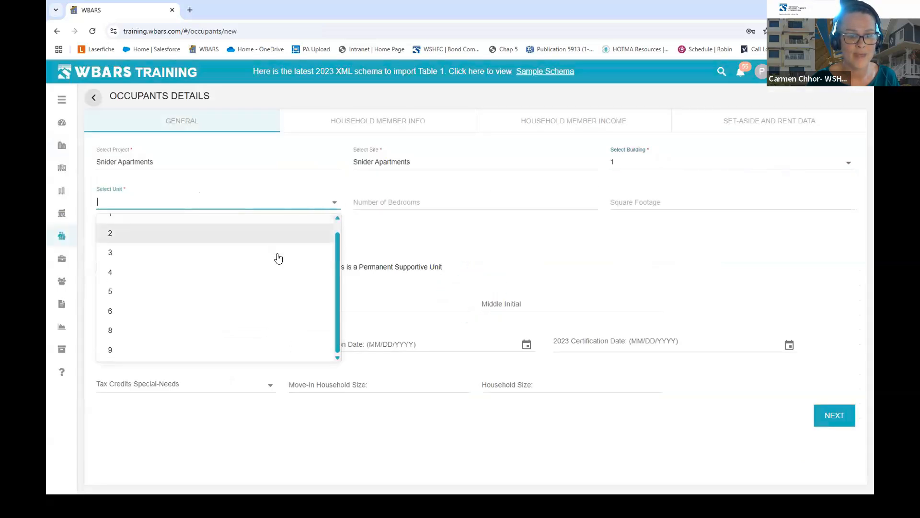
pyautogui.click(693, 169)
pyautogui.click(634, 207)
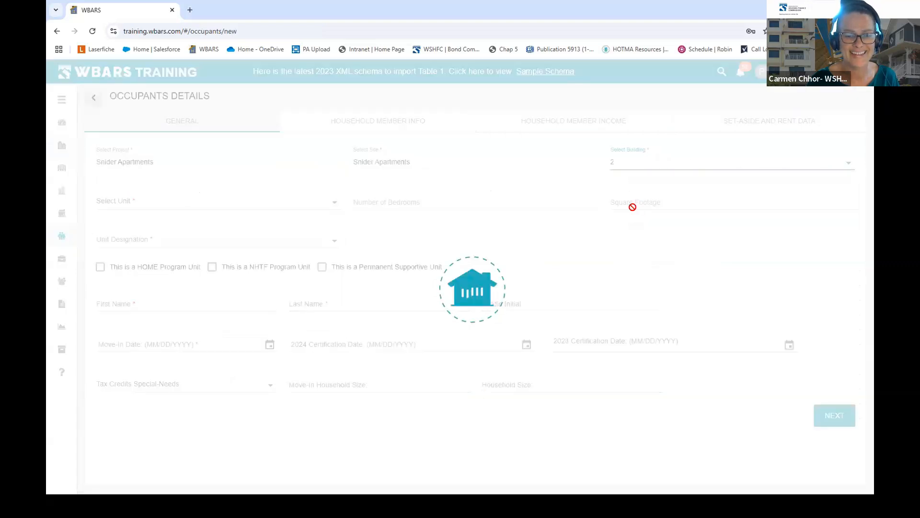
pyautogui.click(335, 201)
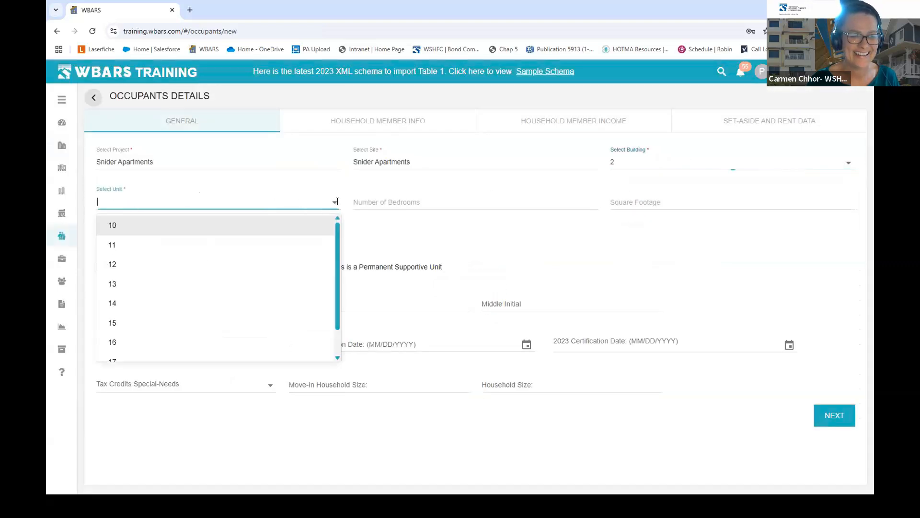
pyautogui.click(138, 227)
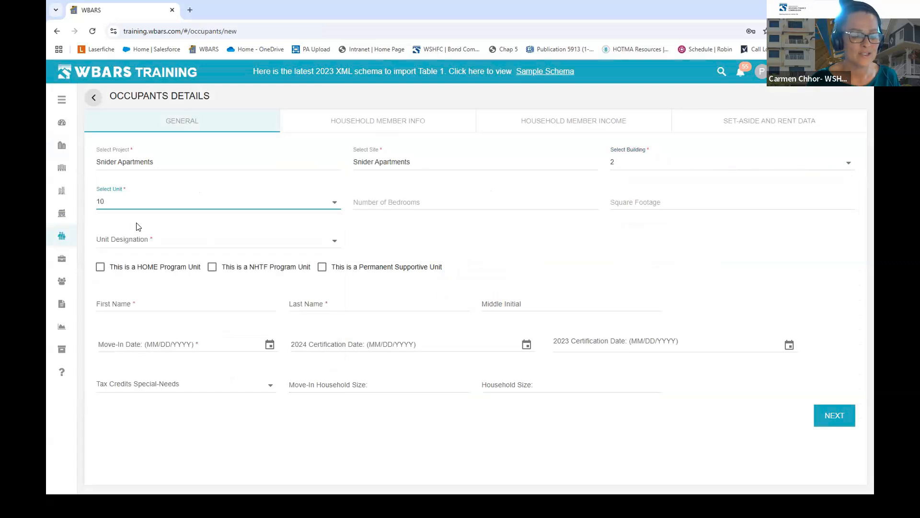
pyautogui.click(335, 239)
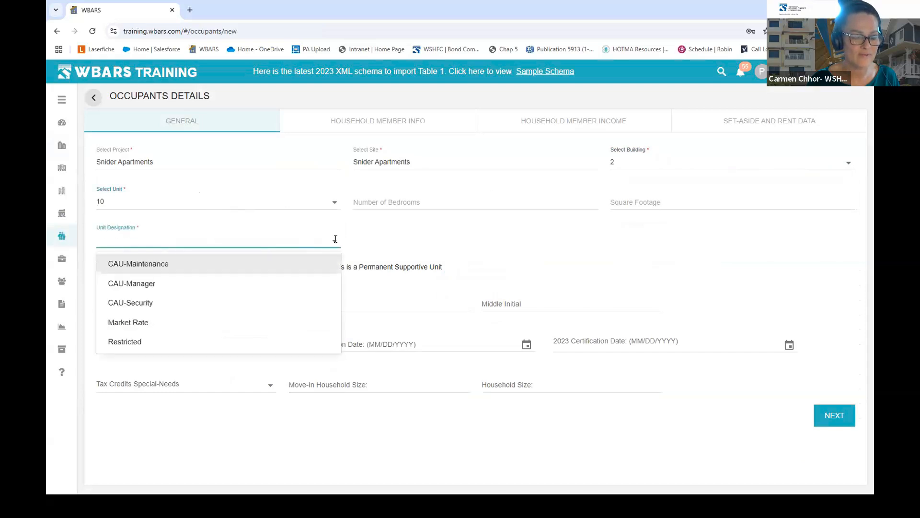
pyautogui.click(140, 322)
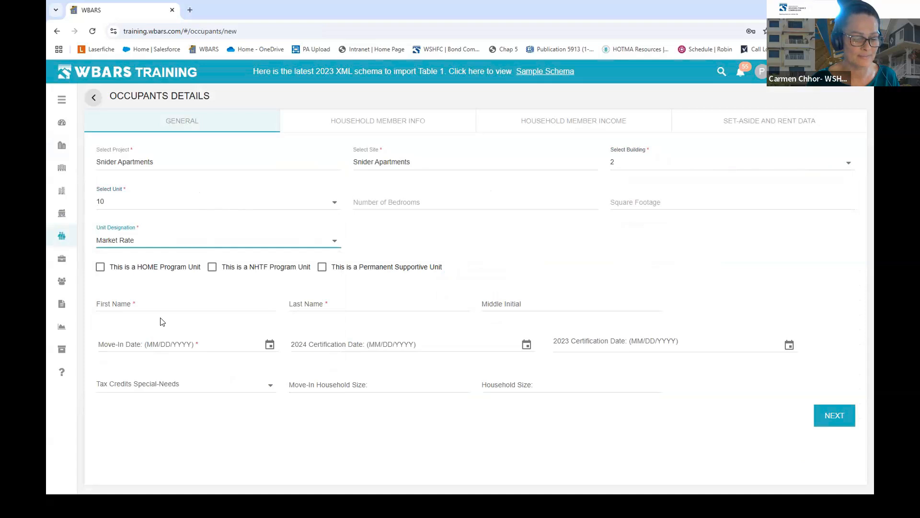
# - Enter the occupant name 'Qualified Vacant' with a 01/01/2024 move-in date and continue
pyautogui.click(173, 305)
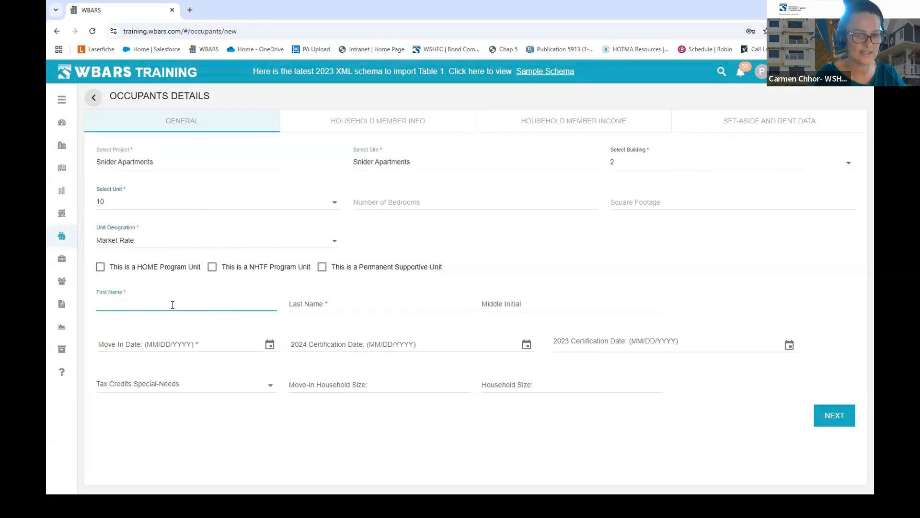
pyautogui.write('Qual')
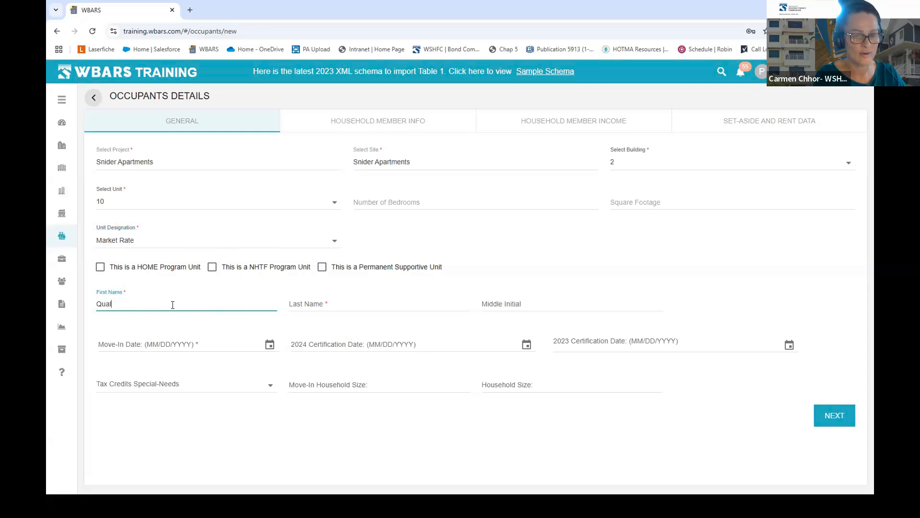
pyautogui.write('ified')
pyautogui.press('Tab')
pyautogui.write('Vacant')
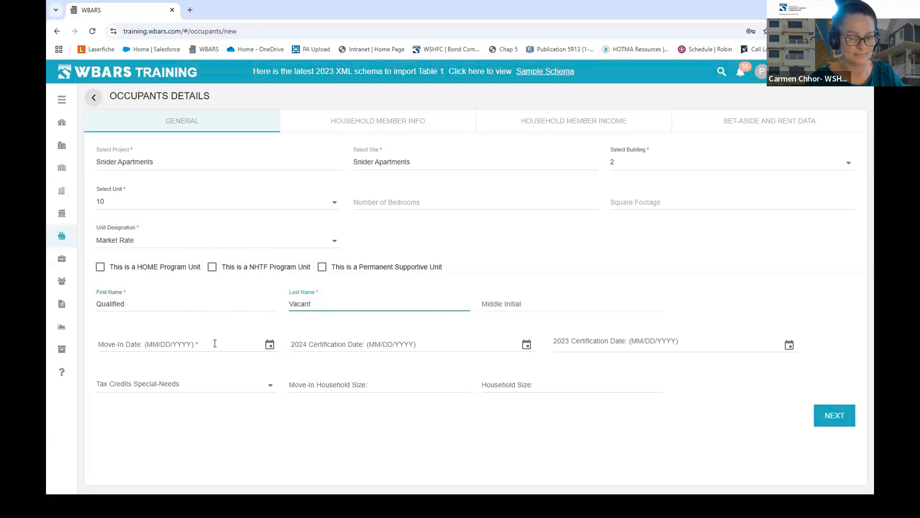
pyautogui.click(271, 345)
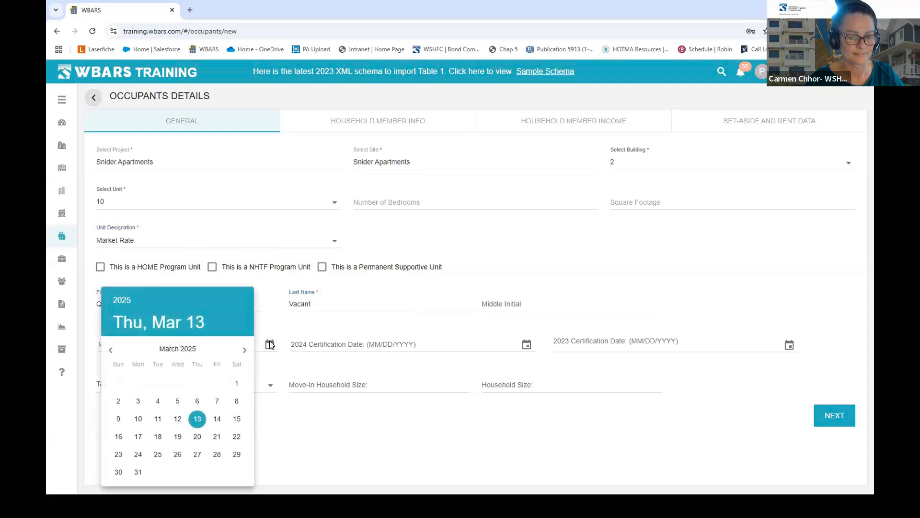
pyautogui.click(271, 345)
pyautogui.click(176, 342)
pyautogui.write('01/01/2024')
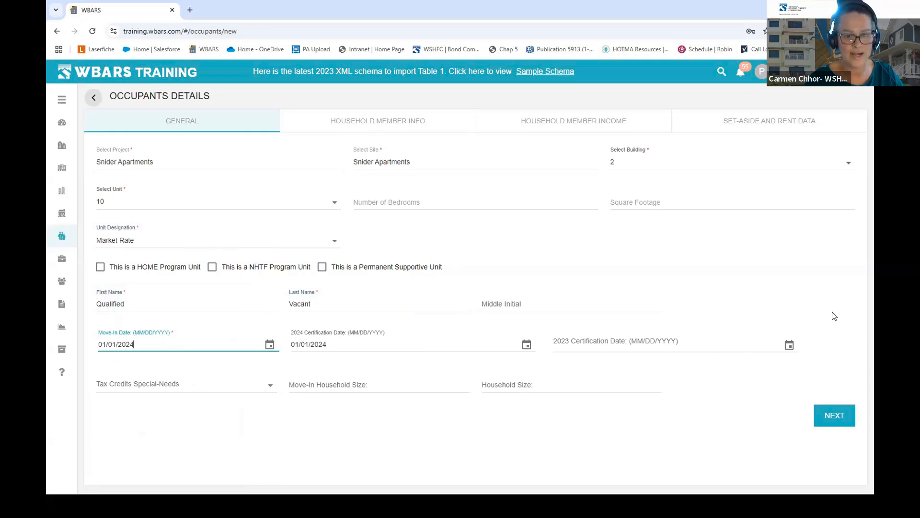
pyautogui.click(836, 417)
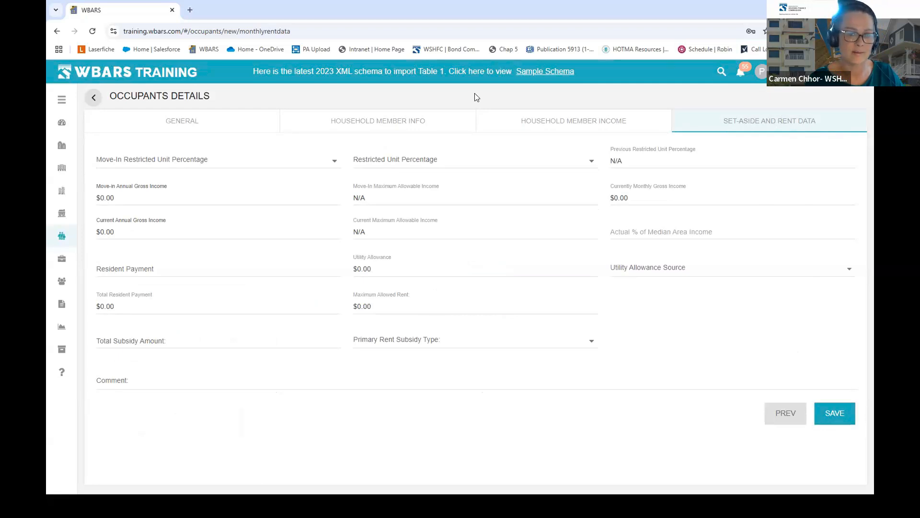
# - Set move-in restricted percentage to 50%, add a Qualified Vacant comment with the prior tenant's MI 2/1/2020 and MO 12/31/2024, and save
pyautogui.click(281, 161)
pyautogui.click(141, 281)
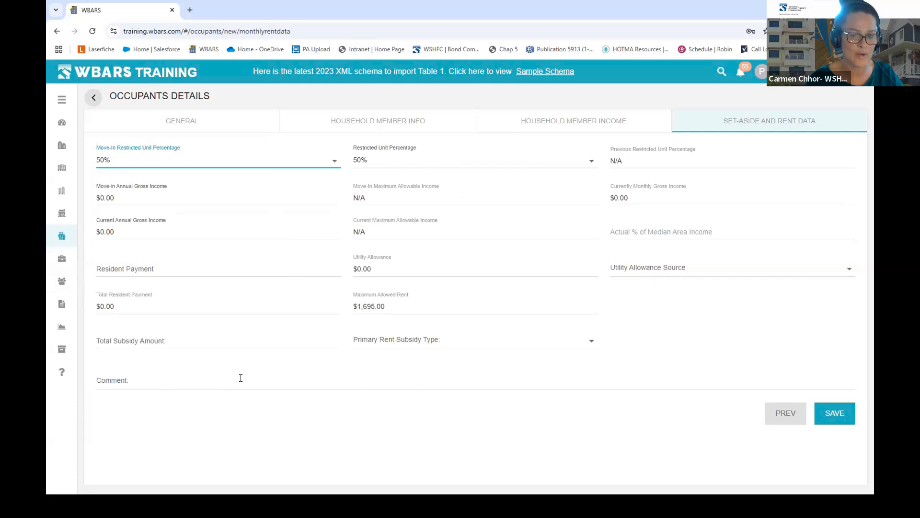
pyautogui.click(173, 384)
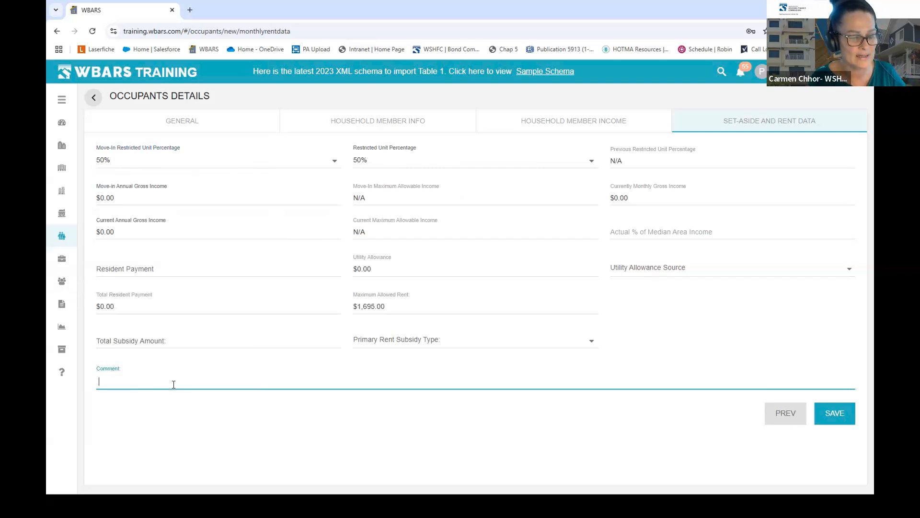
pyautogui.write('Qualfied Vac')
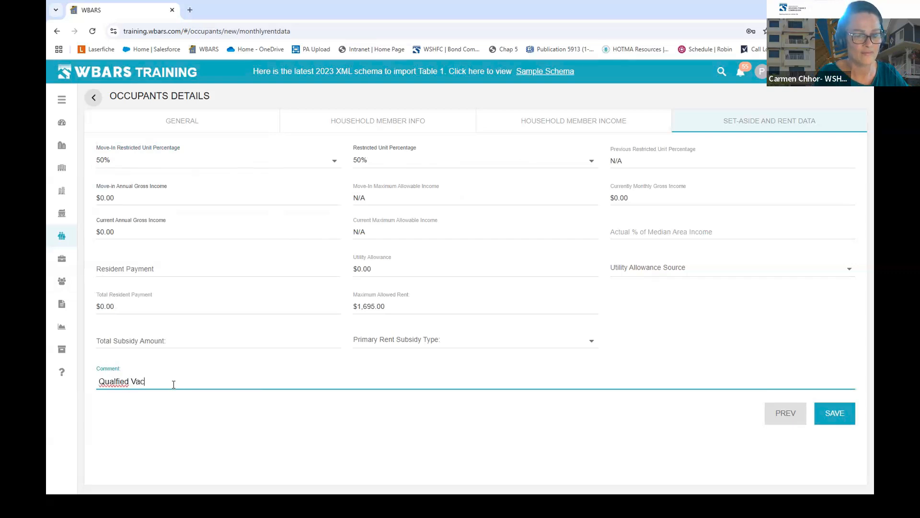
pyautogui.write('ant')
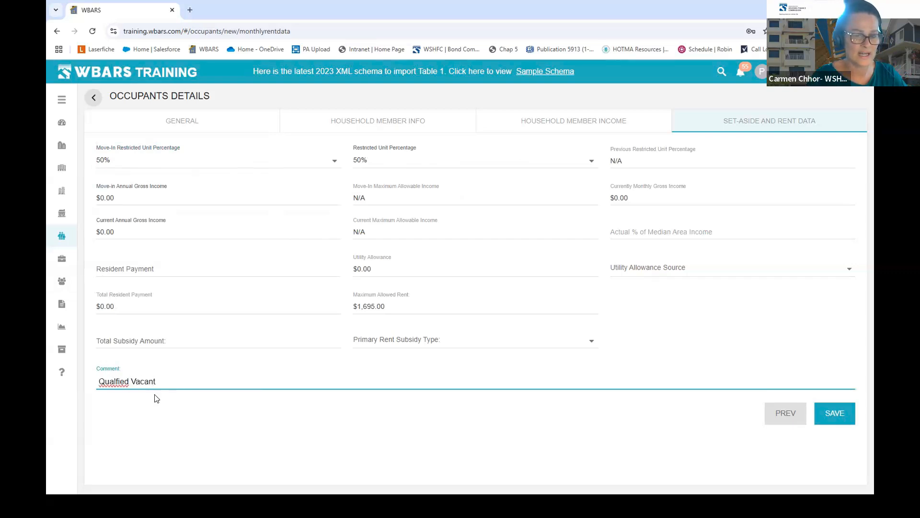
pyautogui.rightClick(127, 382)
pyautogui.click(149, 199)
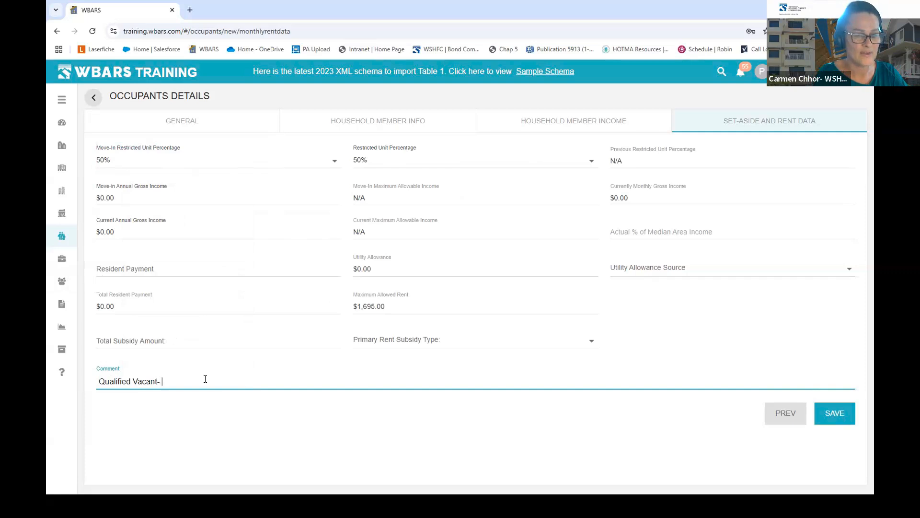
pyautogui.write('- Smith')
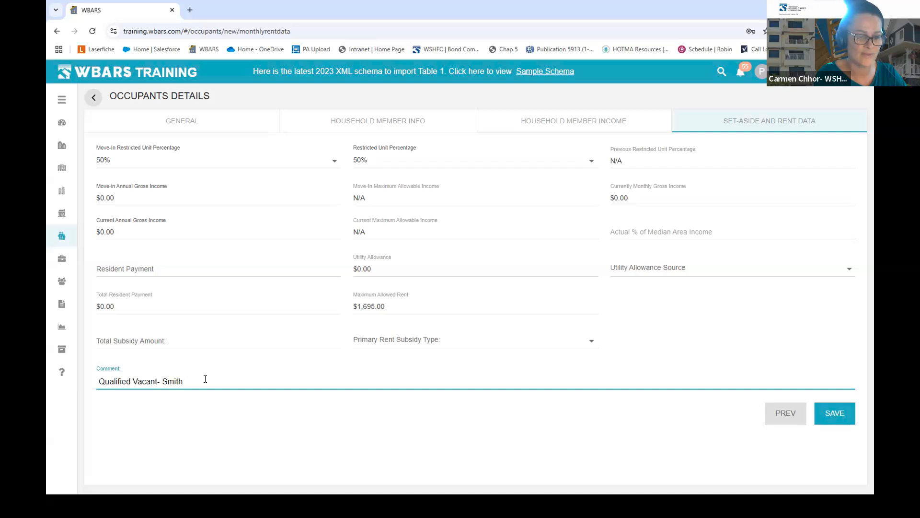
pyautogui.write('MI date')
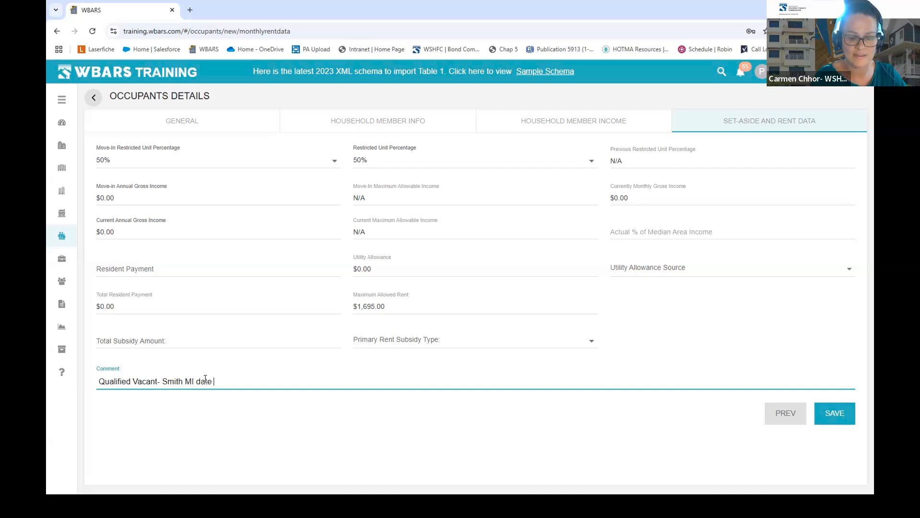
pyautogui.write(' 2/1')
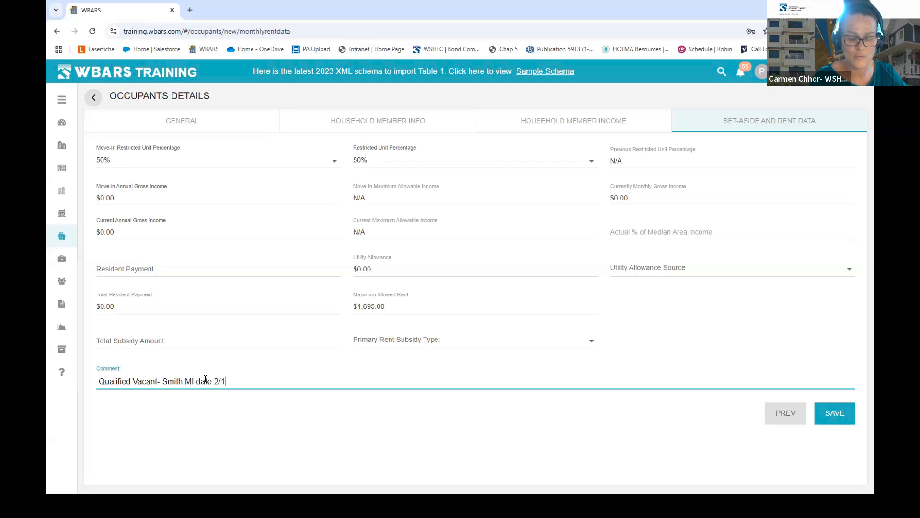
pyautogui.write('/2020 MO')
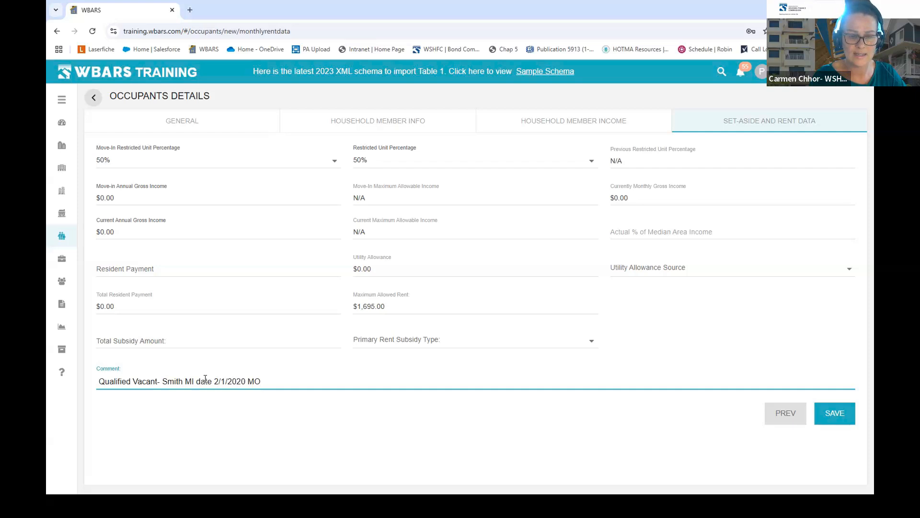
pyautogui.write(' 12/31/2024')
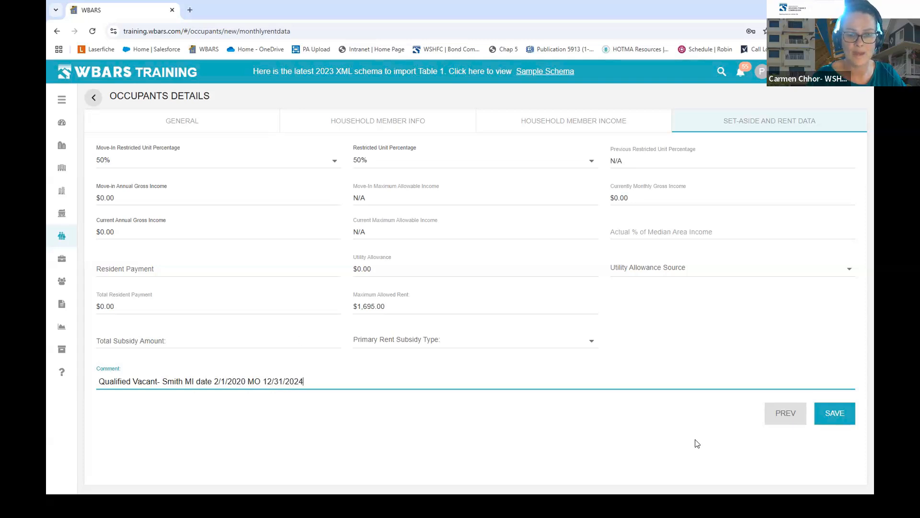
pyautogui.click(839, 413)
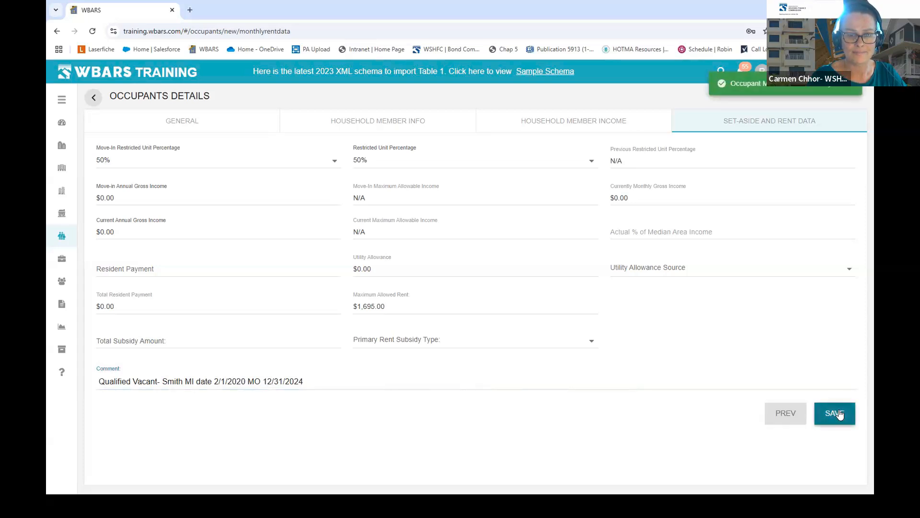
# - Back on Table 1, confirm unit 10 shows Qualified Vacant as Market Rate with 0 rent and its comment
pyautogui.click(93, 99)
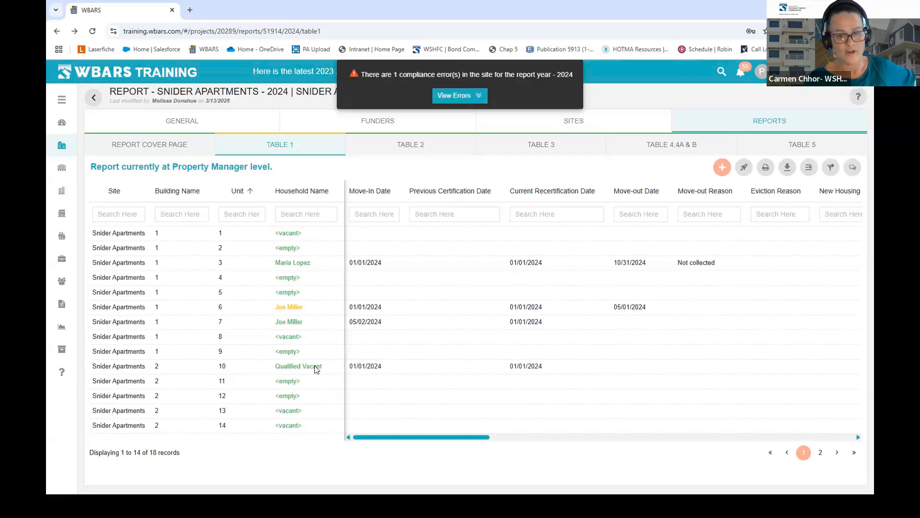
pyautogui.click(316, 368)
pyautogui.click(97, 98)
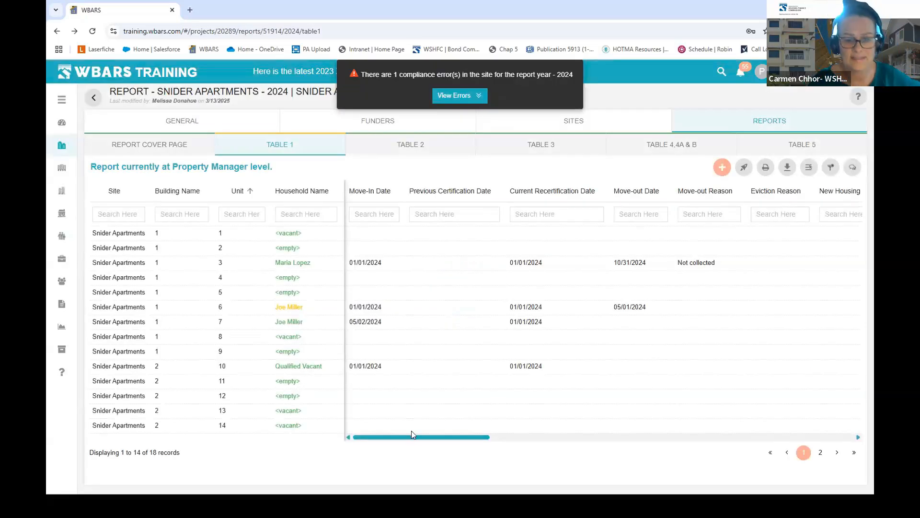
pyautogui.moveTo(427, 438); pyautogui.dragTo(830, 428)
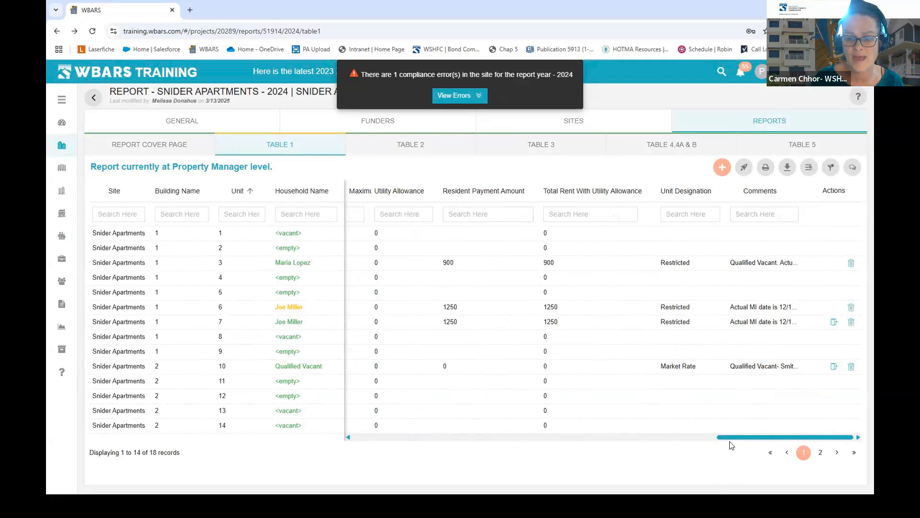
# - Scroll the table back left and open the unit 7 household record in building 1
pyautogui.moveTo(733, 437); pyautogui.dragTo(318, 460)
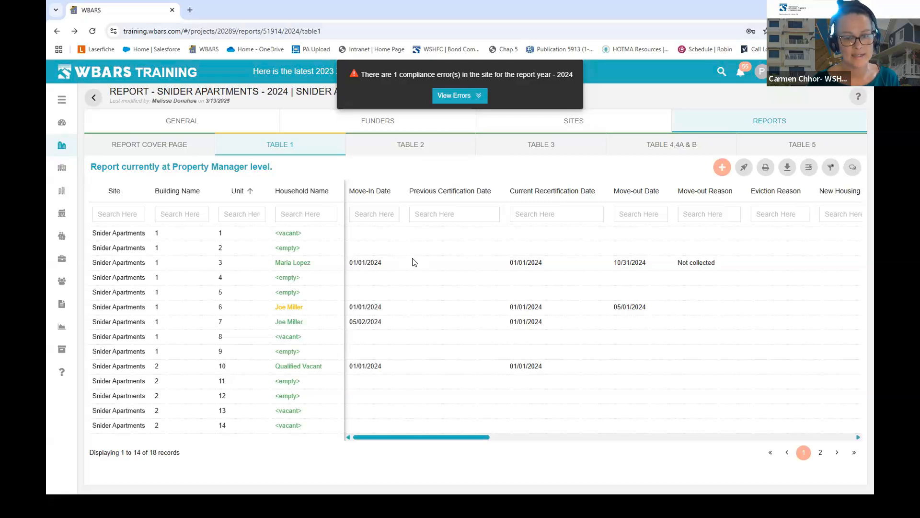
pyautogui.click(293, 323)
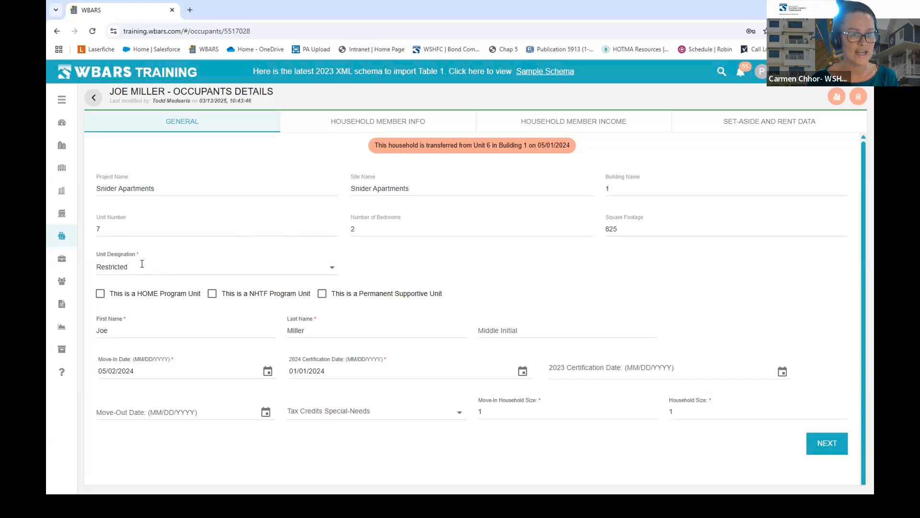
# - Switch unit 7's designation from Restricted to Market Rate and continue to its rent data
pyautogui.click(331, 267)
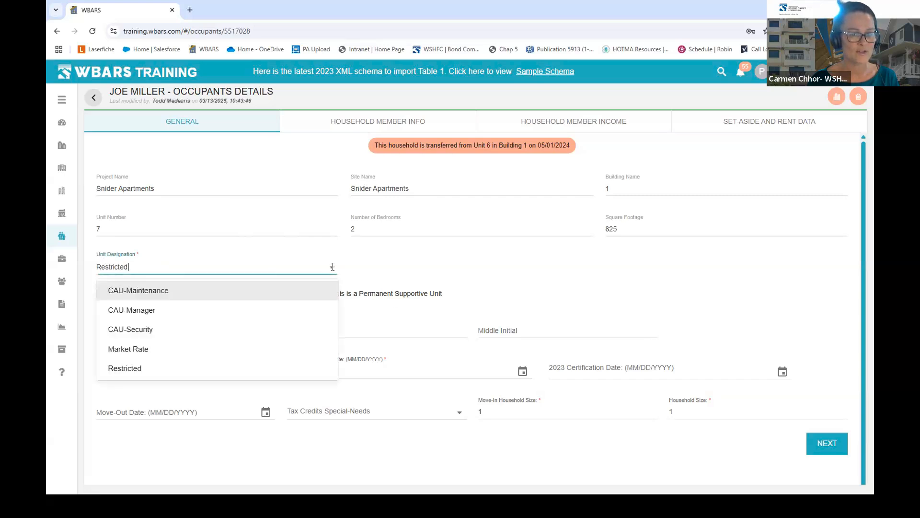
pyautogui.click(154, 351)
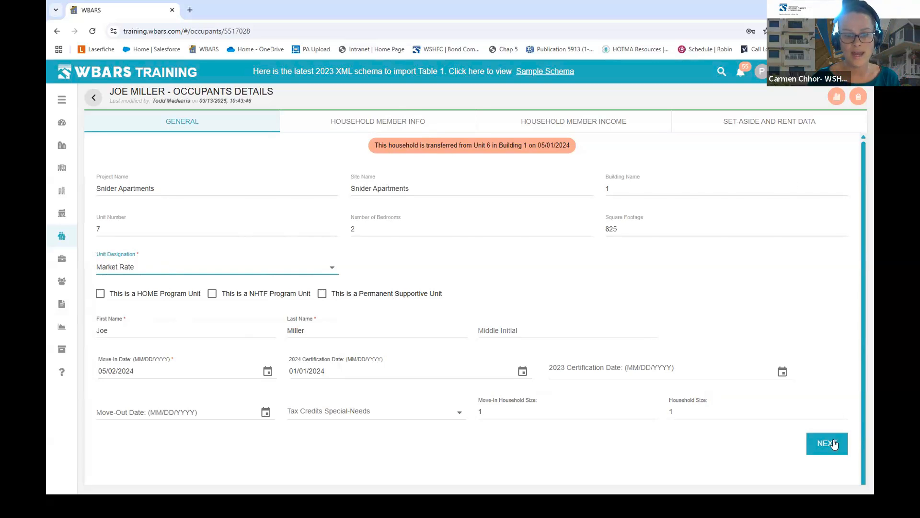
pyautogui.click(820, 445)
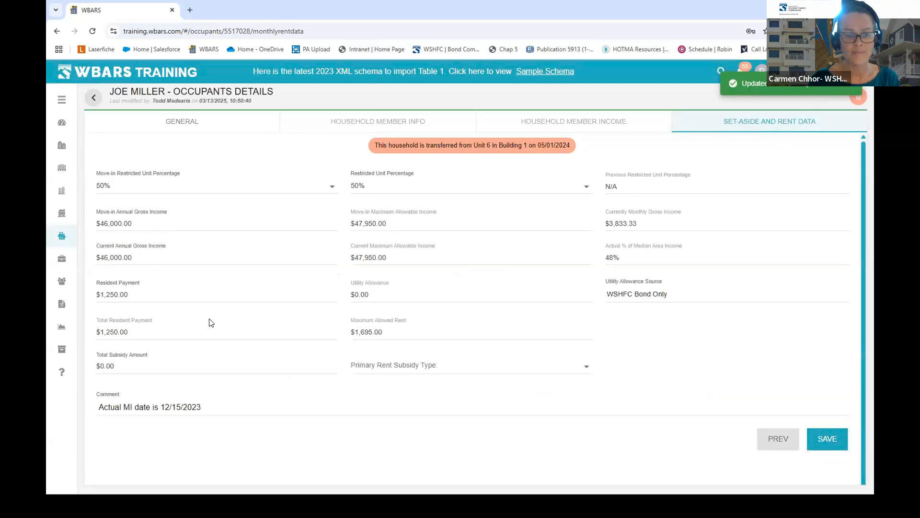
# - Prefix unit 7's comment with a note that it changed to Market due to income over 140%, save, and return to Table 1
pyautogui.click(144, 414)
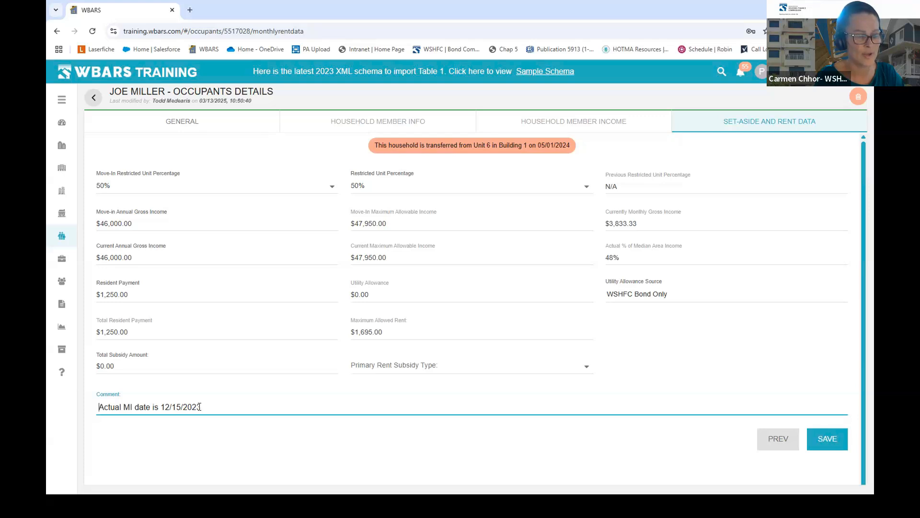
pyautogui.write('Changed to Mar')
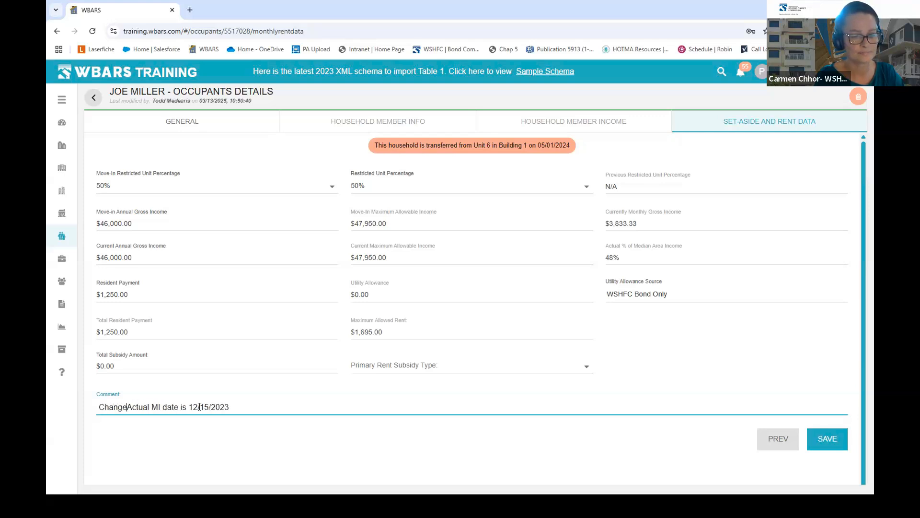
pyautogui.write('ket due to ir')
pyautogui.write('come over 140')
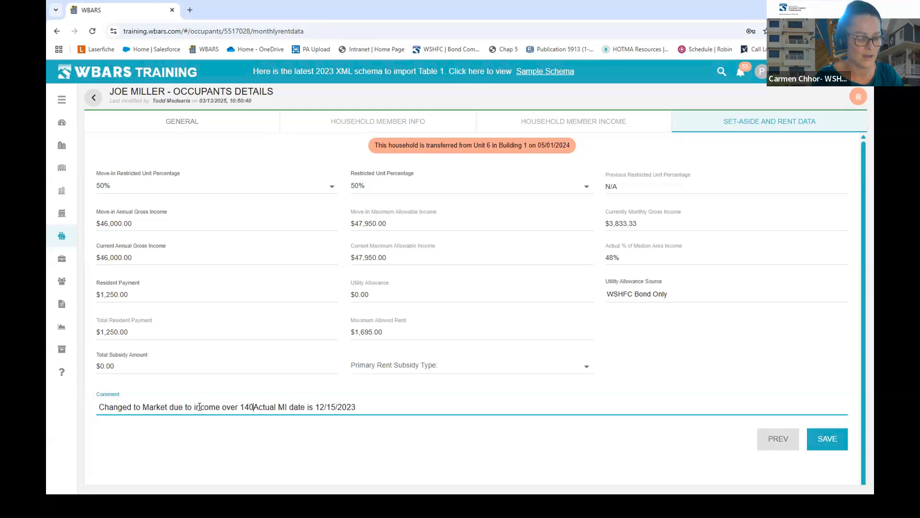
pyautogui.write('%')
pyautogui.press('BackSpace')
pyautogui.write('-')
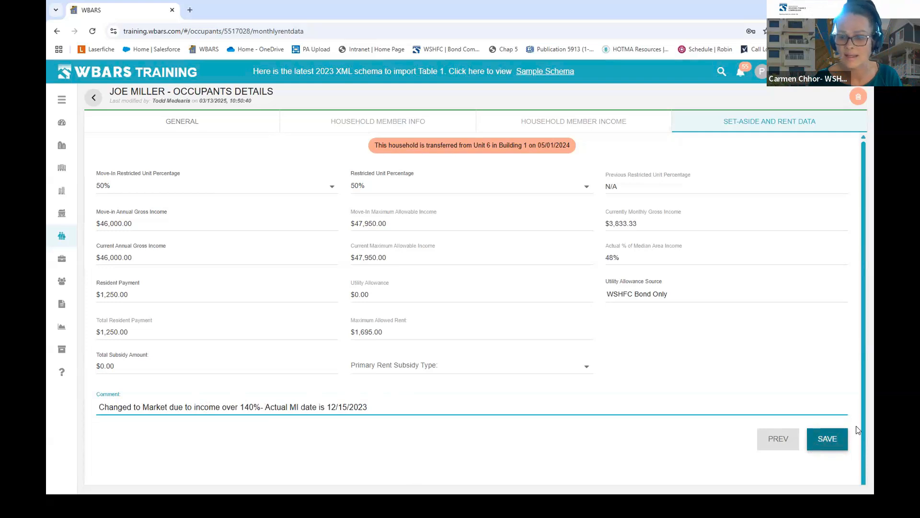
pyautogui.click(831, 445)
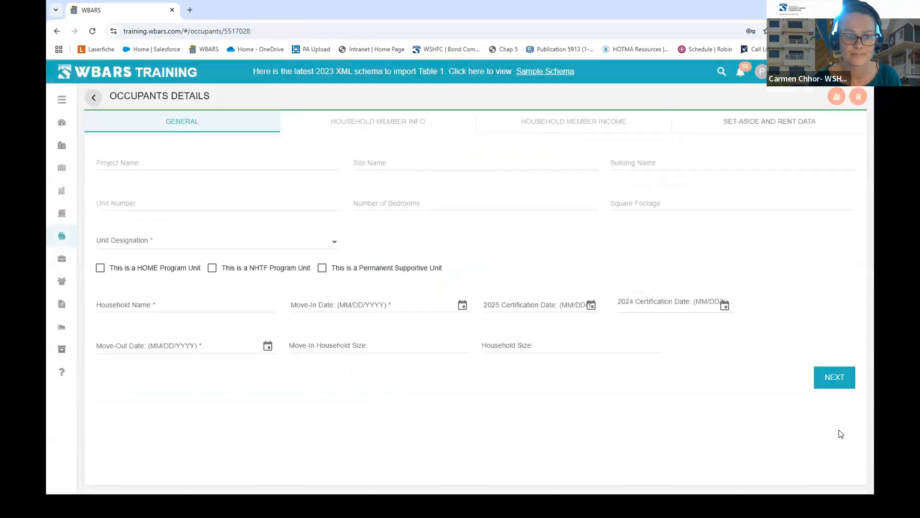
pyautogui.click(92, 99)
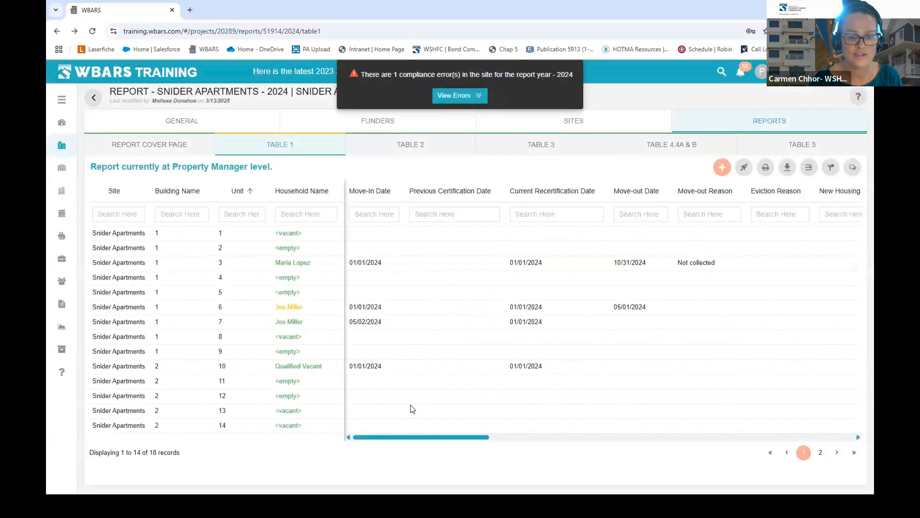
pyautogui.moveTo(437, 437); pyautogui.dragTo(817, 429)
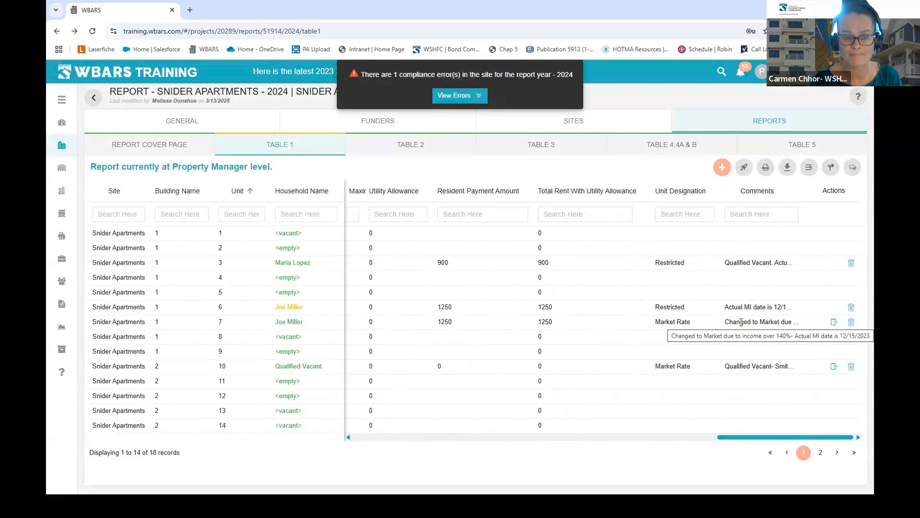
pyautogui.moveTo(787, 438); pyautogui.dragTo(469, 455)
pyautogui.moveTo(343, 455); pyautogui.dragTo(338, 454)
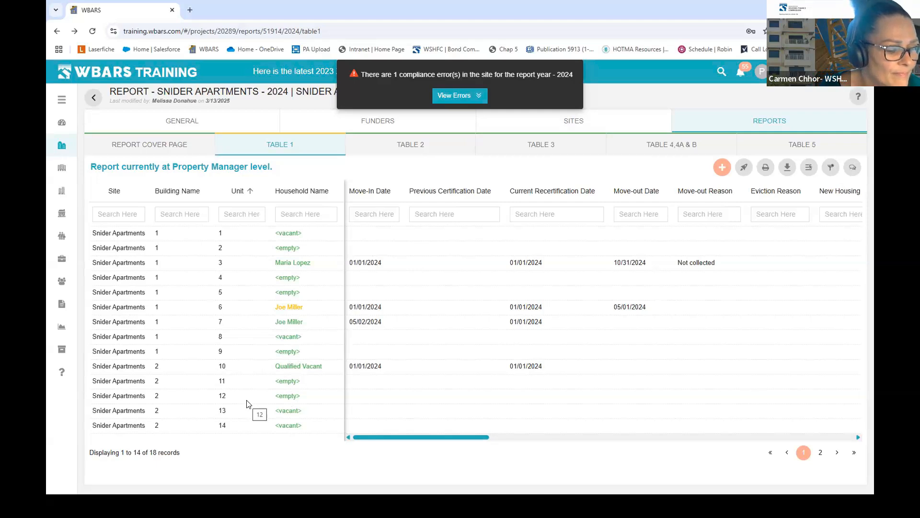
# - Start a new occupant in building 1, unit 8, designated Restricted
pyautogui.click(723, 167)
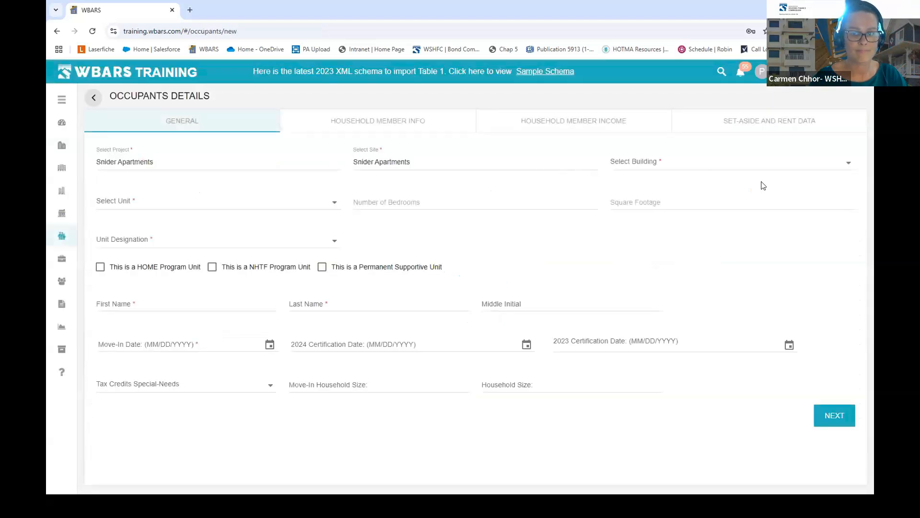
pyautogui.click(685, 162)
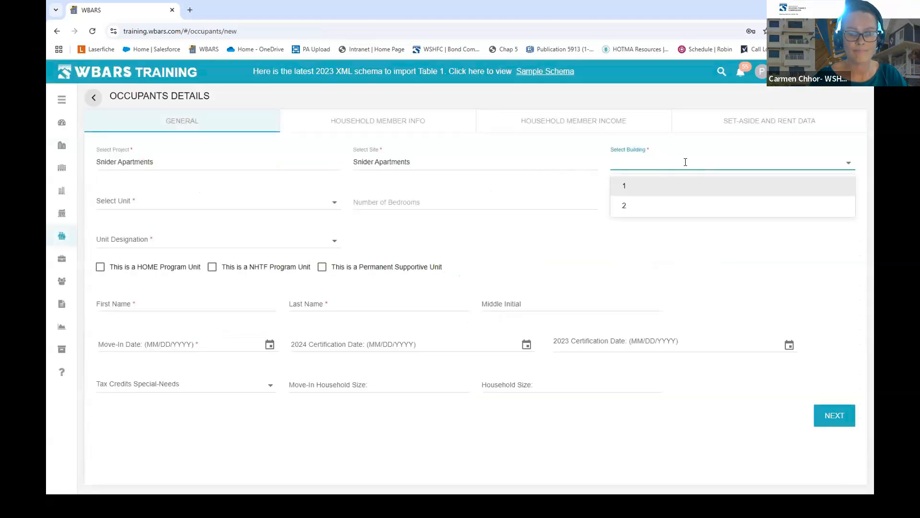
pyautogui.click(633, 187)
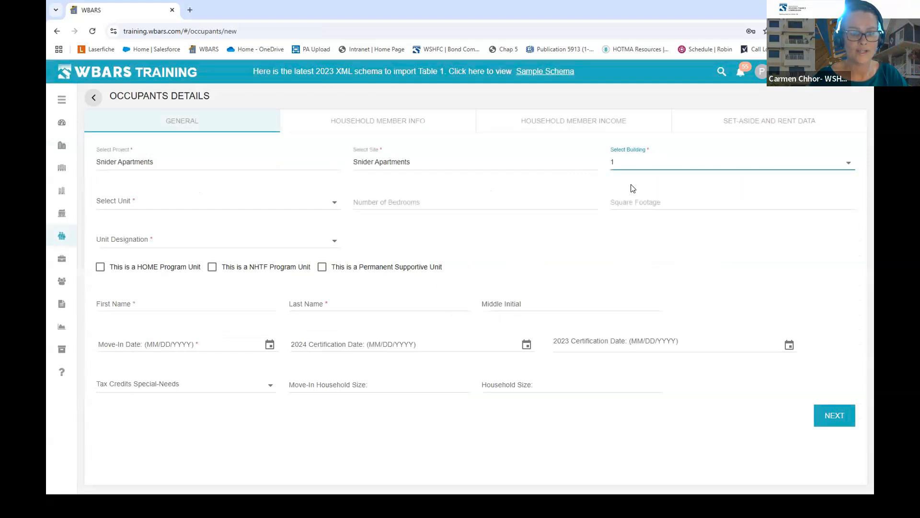
pyautogui.click(317, 203)
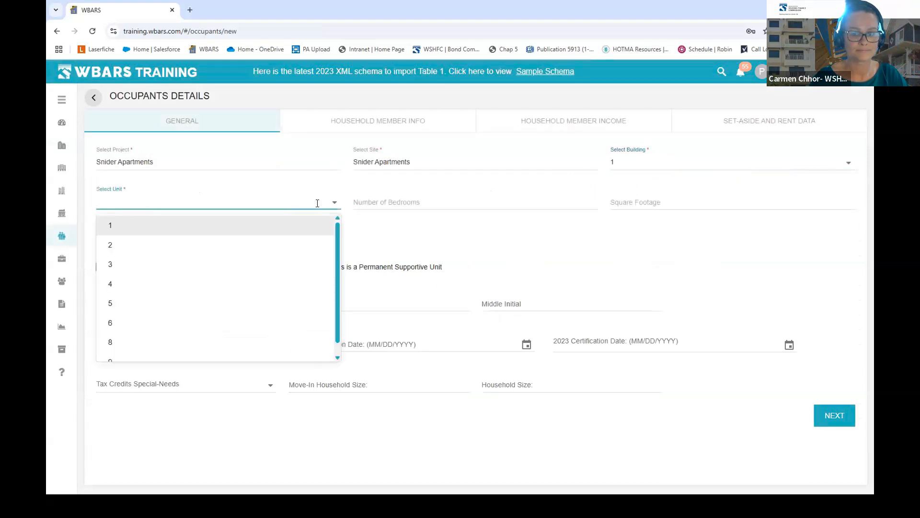
pyautogui.click(116, 342)
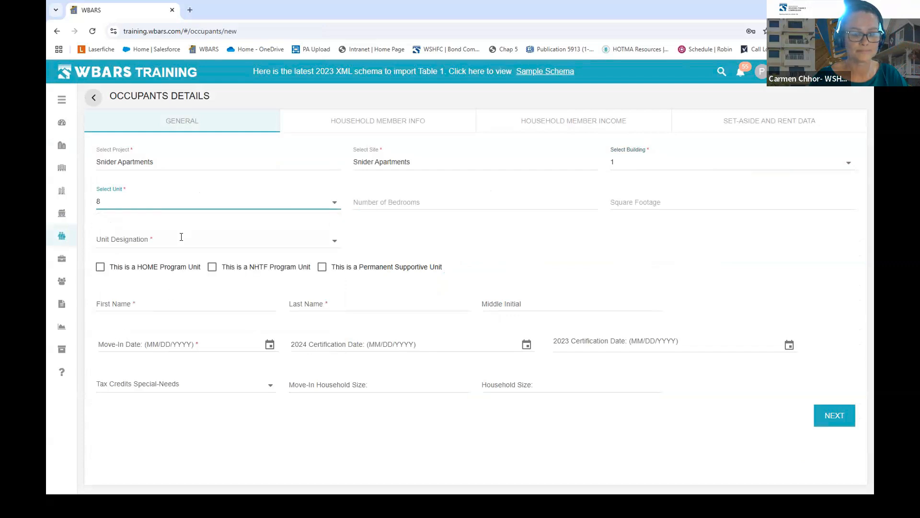
pyautogui.click(181, 238)
pyautogui.click(133, 341)
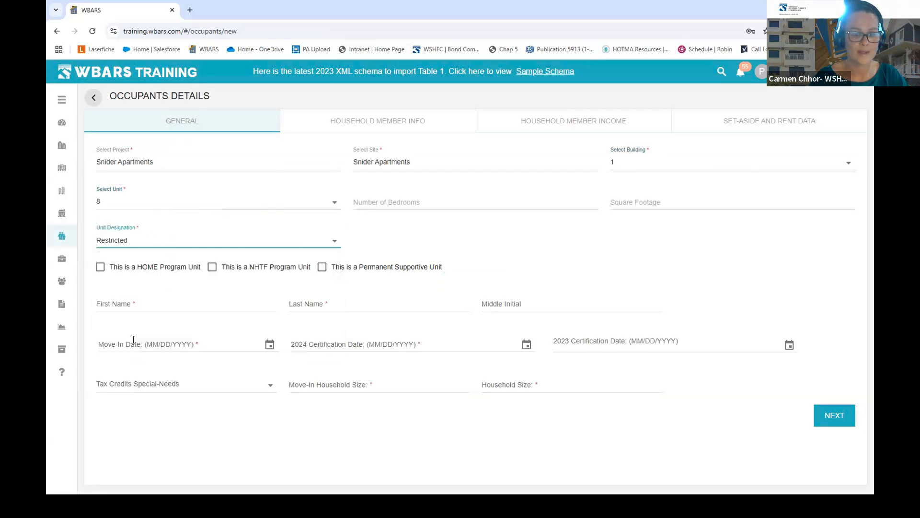
# - Enter the tenant's first and last name
pyautogui.click(165, 304)
pyautogui.press('Tab')
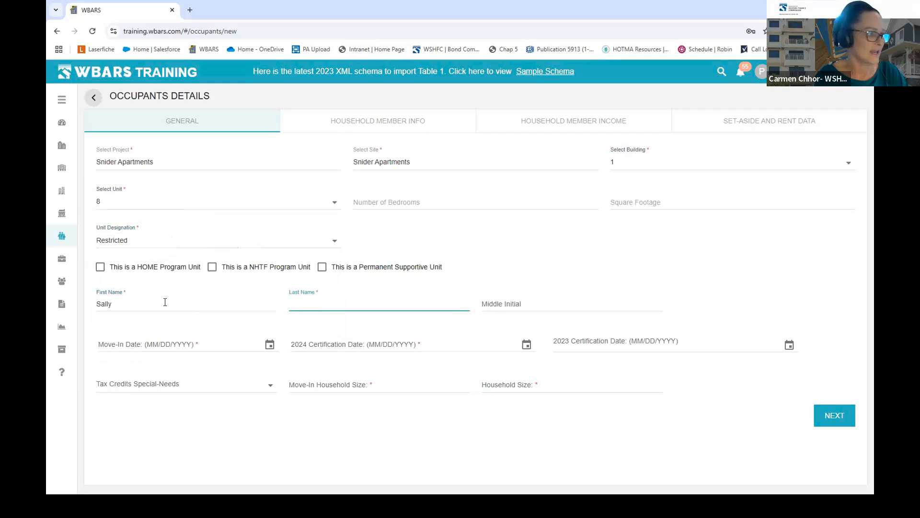
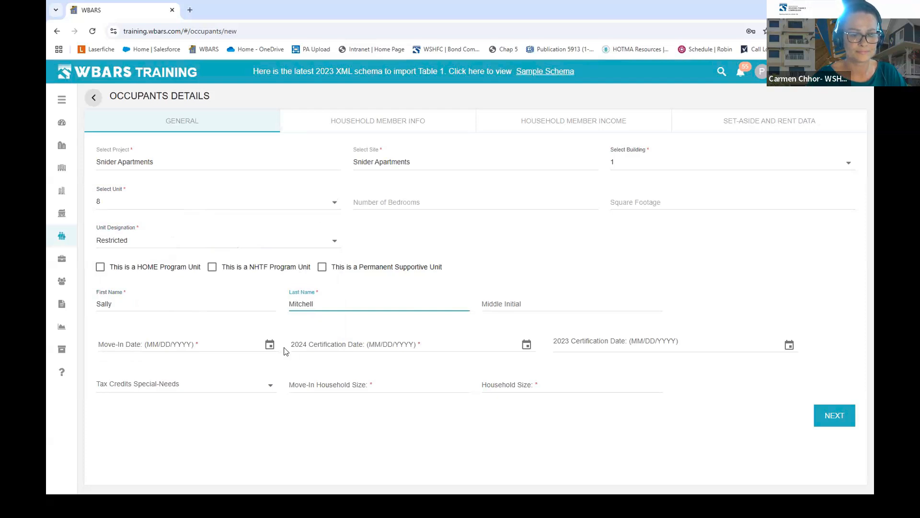
# - Set the move-in date to 08/15/2024 and the household size to 1
pyautogui.click(269, 344)
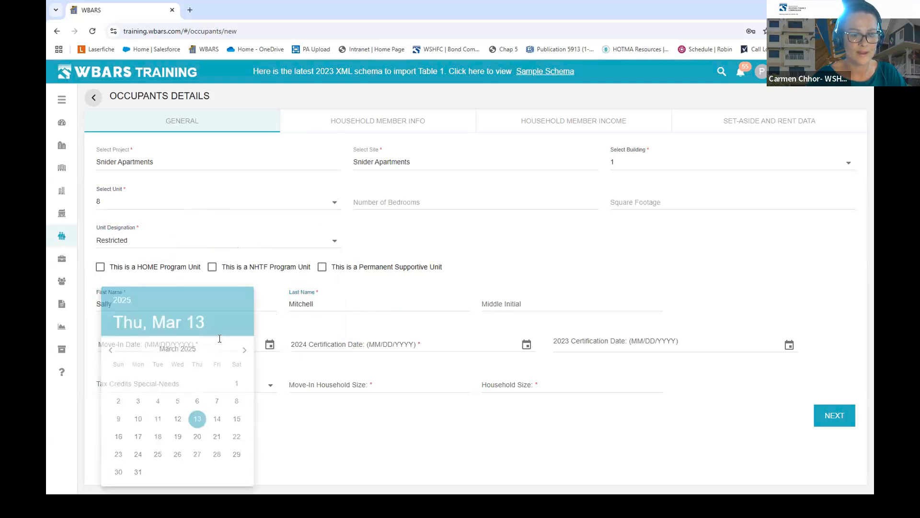
pyautogui.press('Escape')
pyautogui.write('01/01/2025')
pyautogui.press('BackSpace')
pyautogui.press('BackSpace')
pyautogui.press('BackSpace')
pyautogui.press('BackSpace')
pyautogui.press('BackSpace')
pyautogui.press('BackSpace')
pyautogui.press('BackSpace')
pyautogui.press('BackSpace')
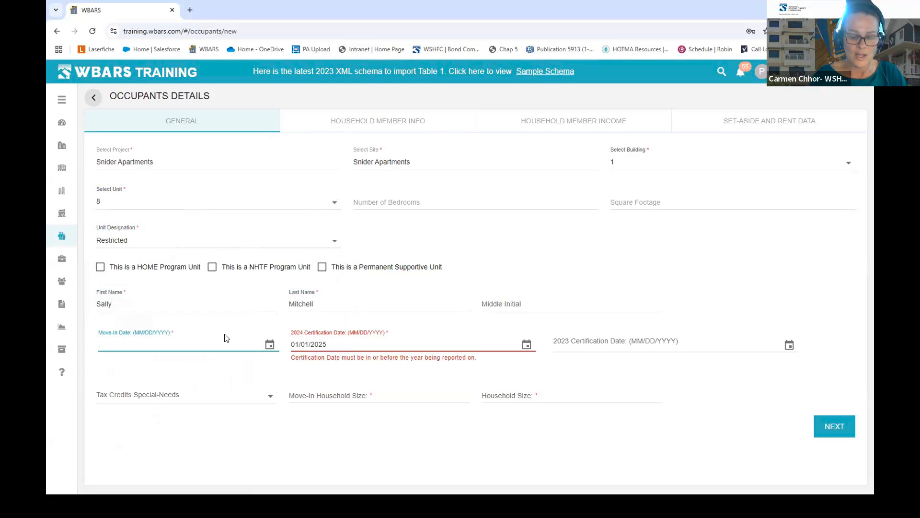
pyautogui.write('8158')
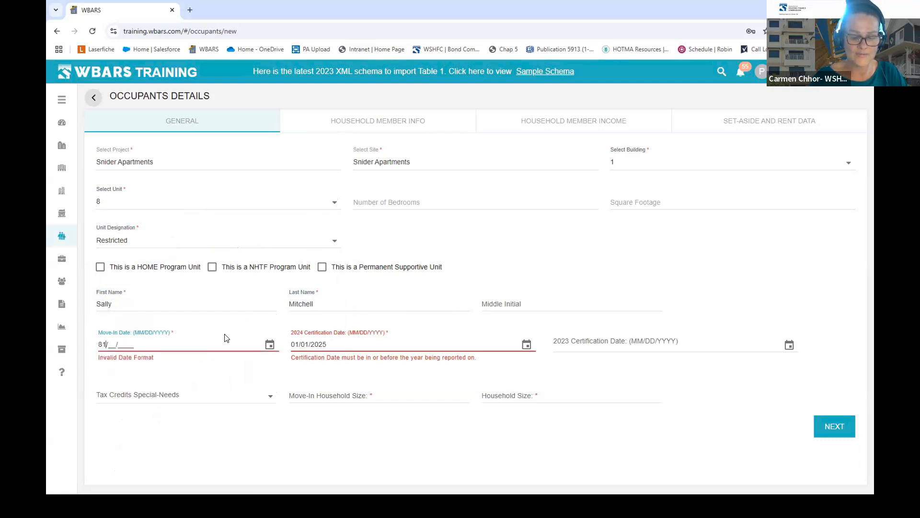
pyautogui.press('BackSpace')
pyautogui.press('BackSpace')
pyautogui.press('BackSpace')
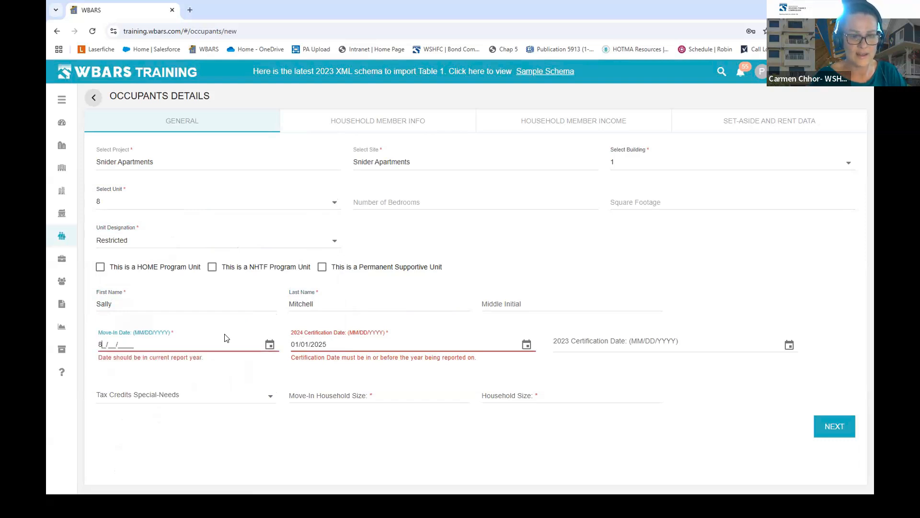
pyautogui.write('08/')
pyautogui.write('152024')
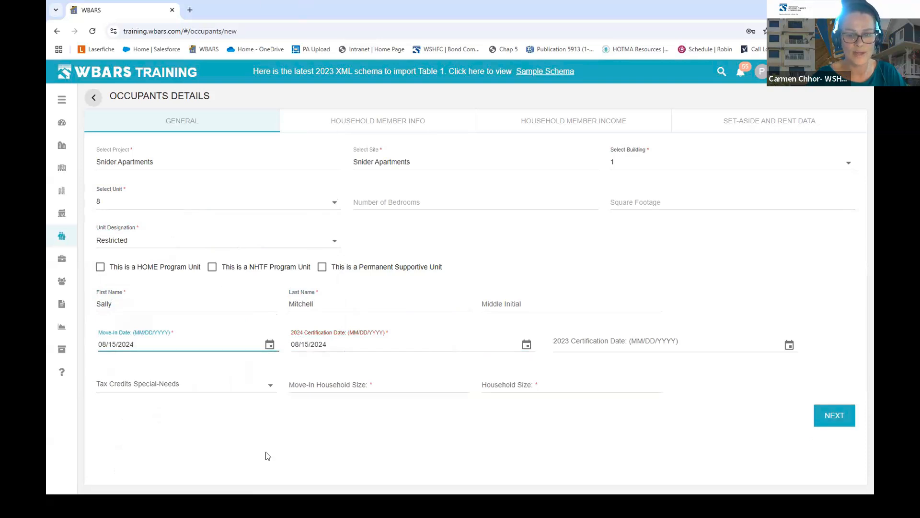
pyautogui.click(312, 384)
pyautogui.write('1')
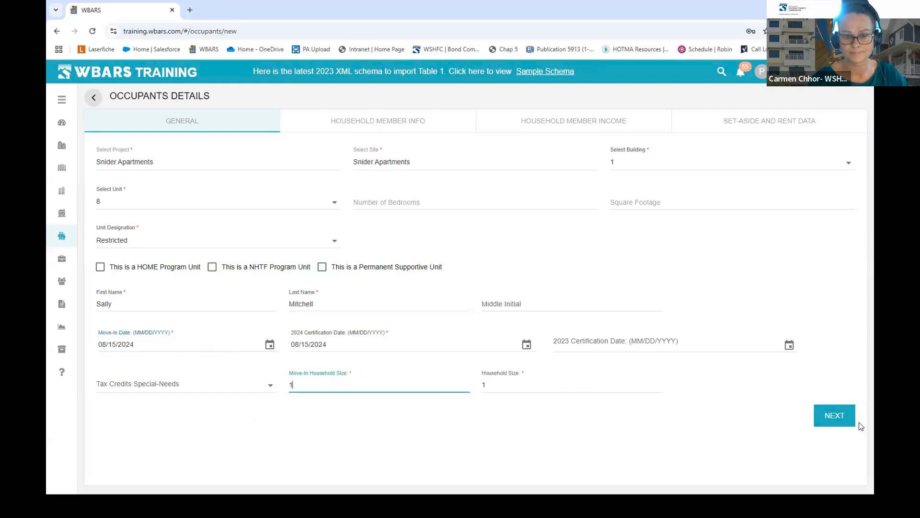
pyautogui.click(840, 416)
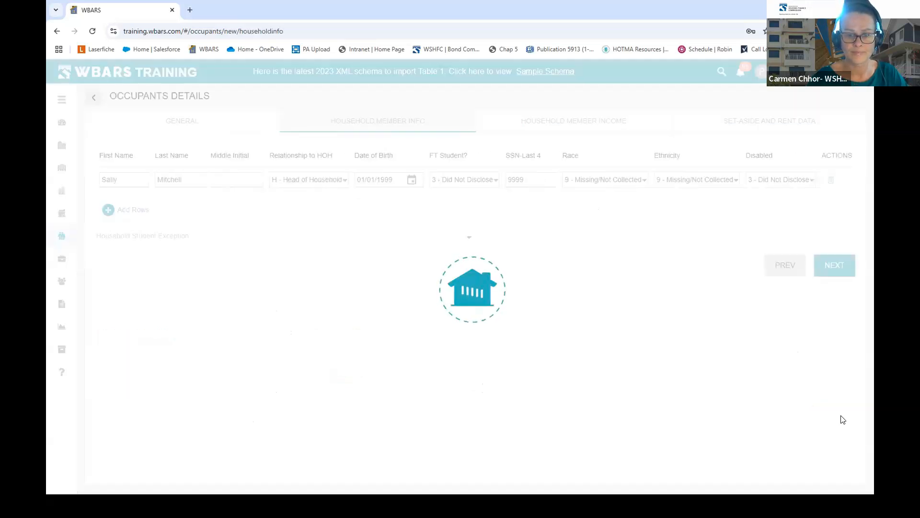
# - Skip past the household member steps and set the move-in restricted percentage to 50%
pyautogui.click(834, 265)
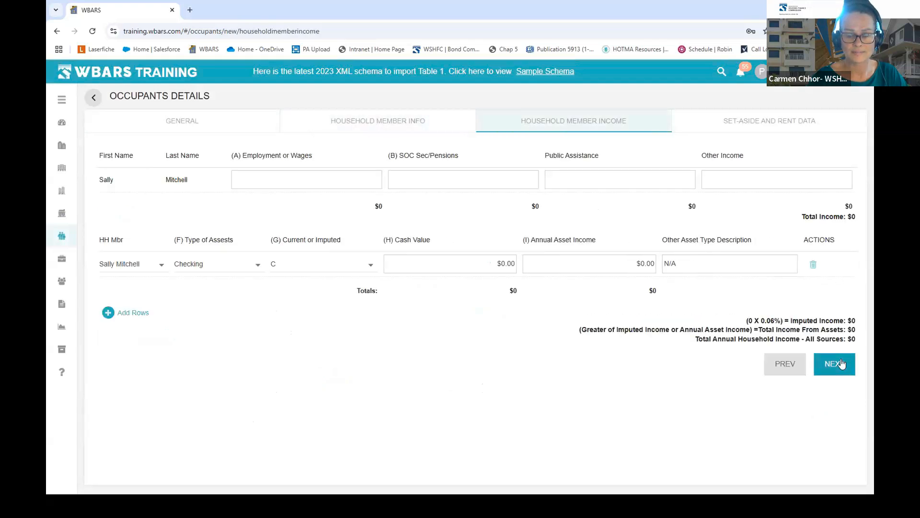
pyautogui.click(842, 363)
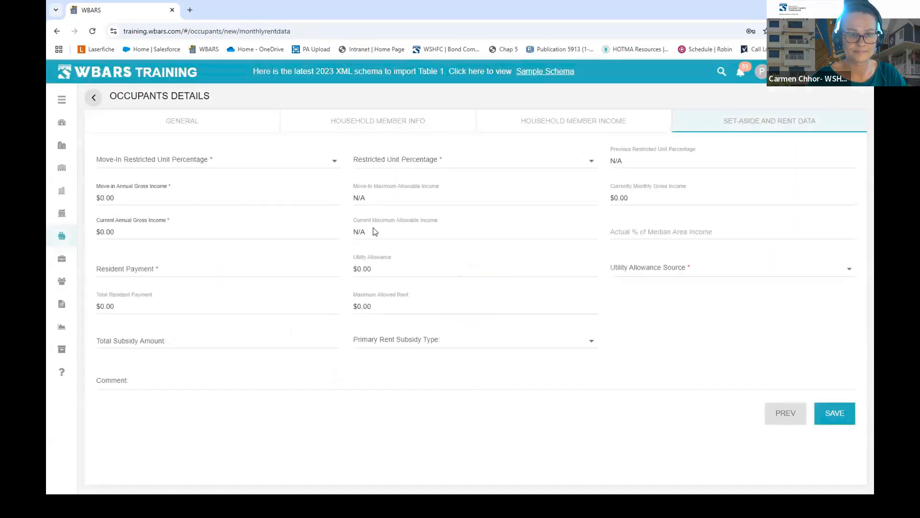
pyautogui.click(323, 160)
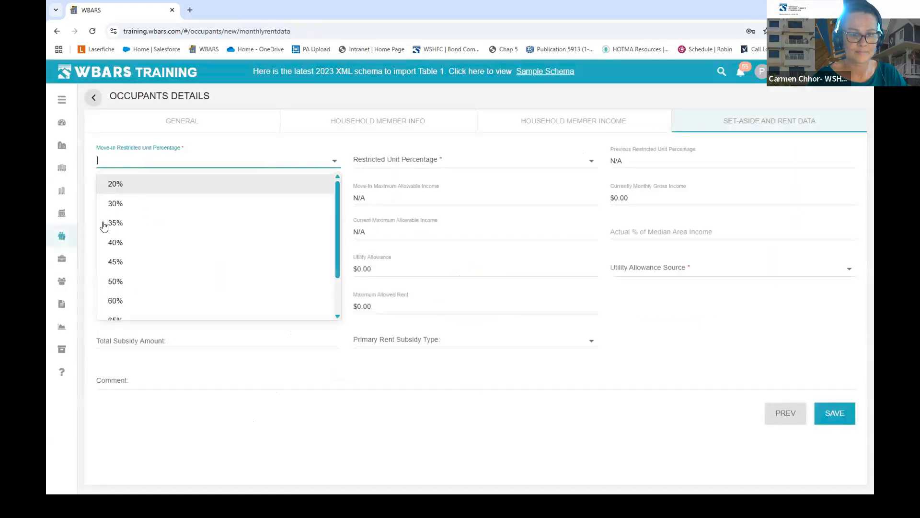
pyautogui.click(117, 280)
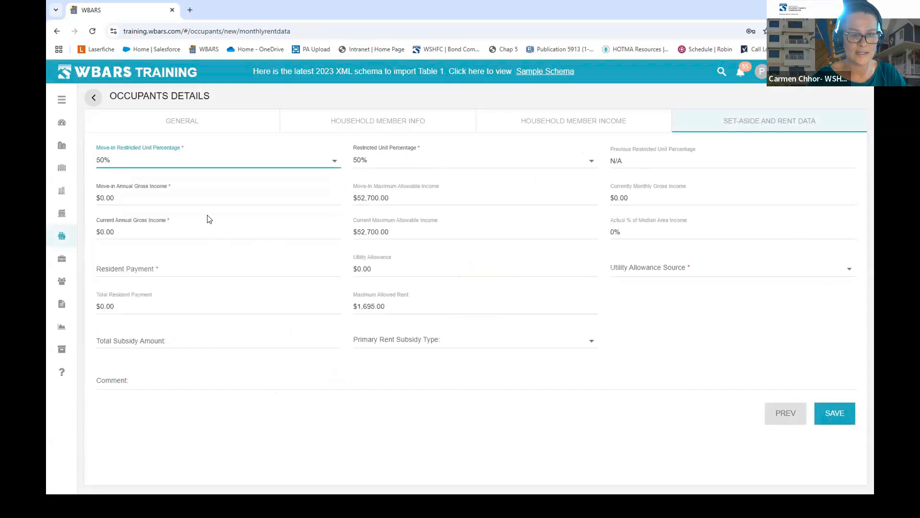
# - Enter the move-in annual gross income of $15,000, accepting the income mismatch warning
pyautogui.click(206, 230)
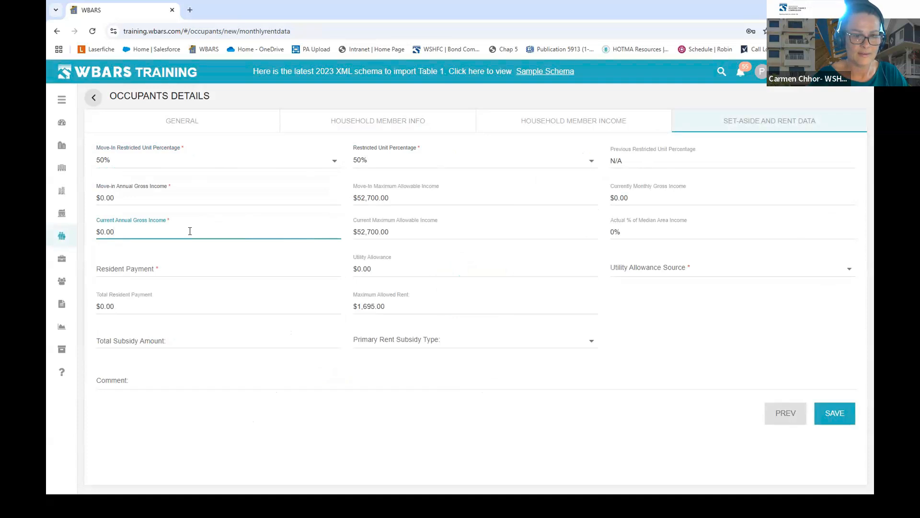
pyautogui.click(118, 195)
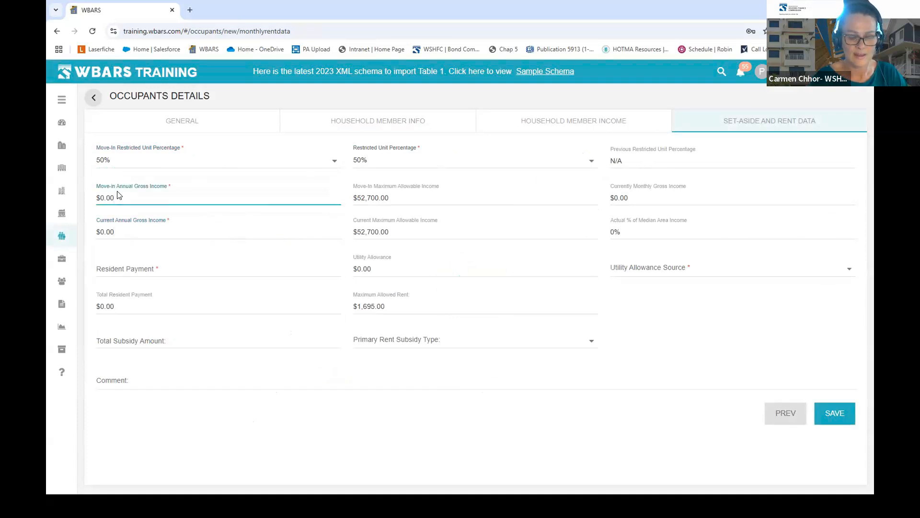
pyautogui.write('1500')
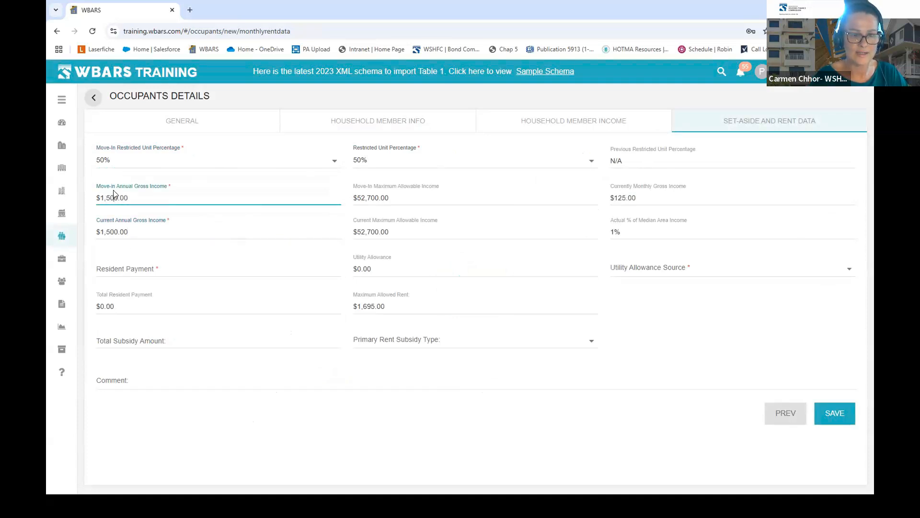
pyautogui.click(286, 263)
pyautogui.click(605, 311)
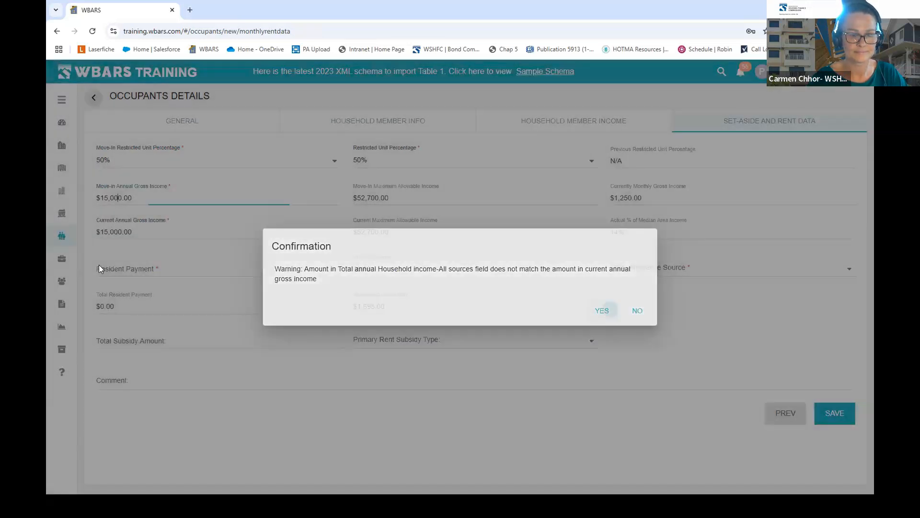
# - Set resident payment $900, utility allowance source WSHFC Bond Only, and a $300 Shelter Plus Care subsidy
pyautogui.click(220, 267)
pyautogui.write('900')
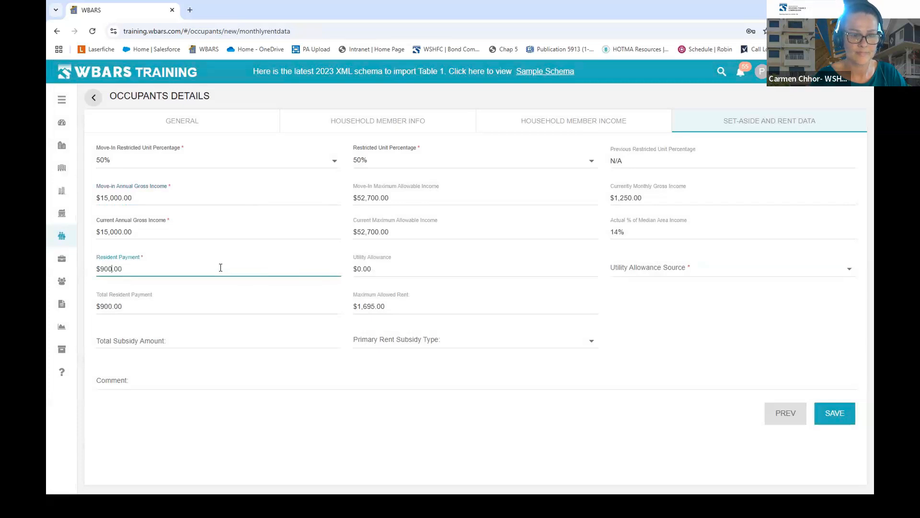
pyautogui.click(696, 269)
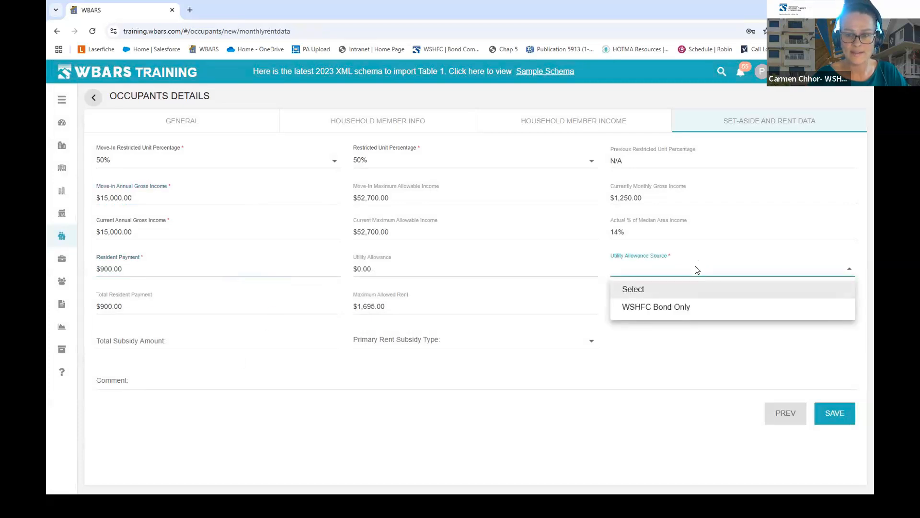
pyautogui.click(674, 310)
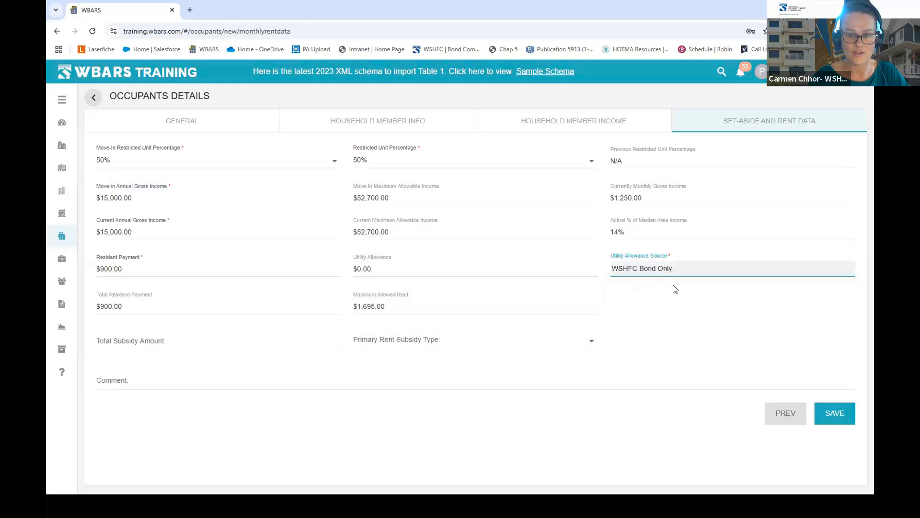
pyautogui.click(249, 342)
pyautogui.write('300')
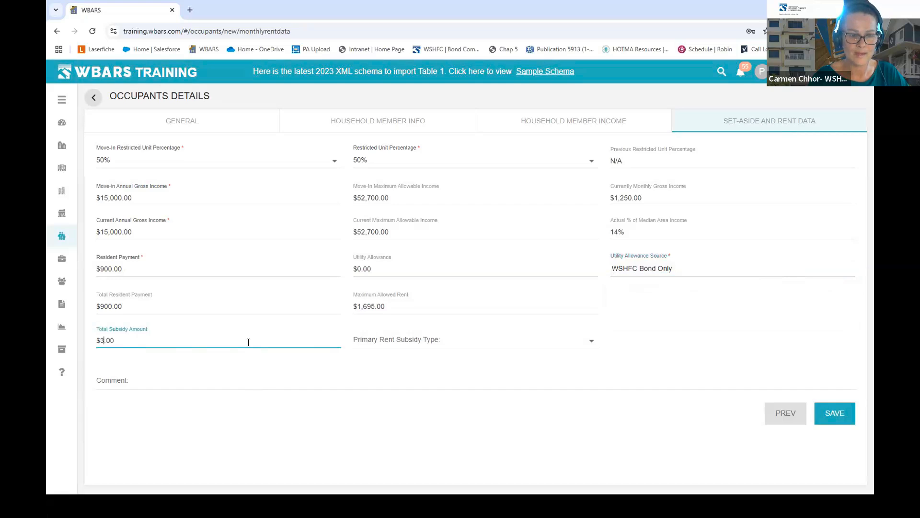
pyautogui.click(379, 343)
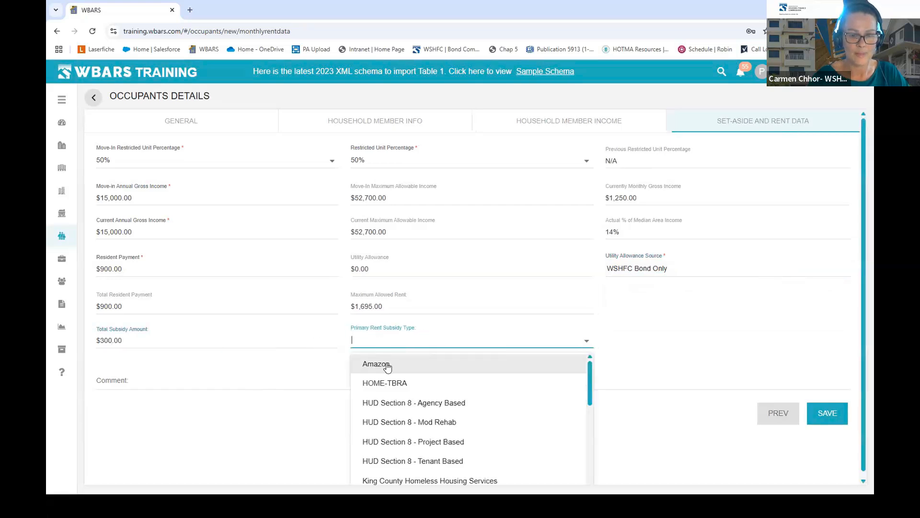
pyautogui.scroll(-5, 472, 446)
pyautogui.click(416, 402)
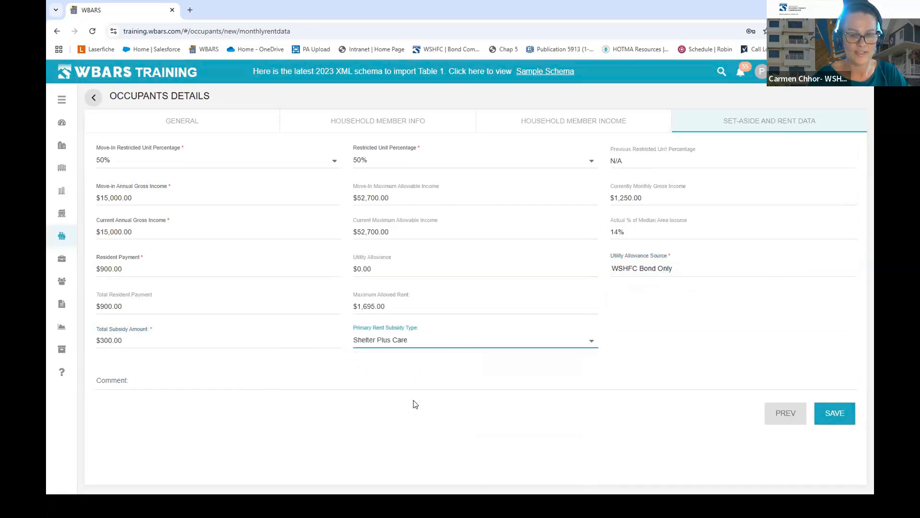
# - Write the comment 'Changed from Market to Restricted 5/15/24 replacing unit 7'
pyautogui.click(269, 375)
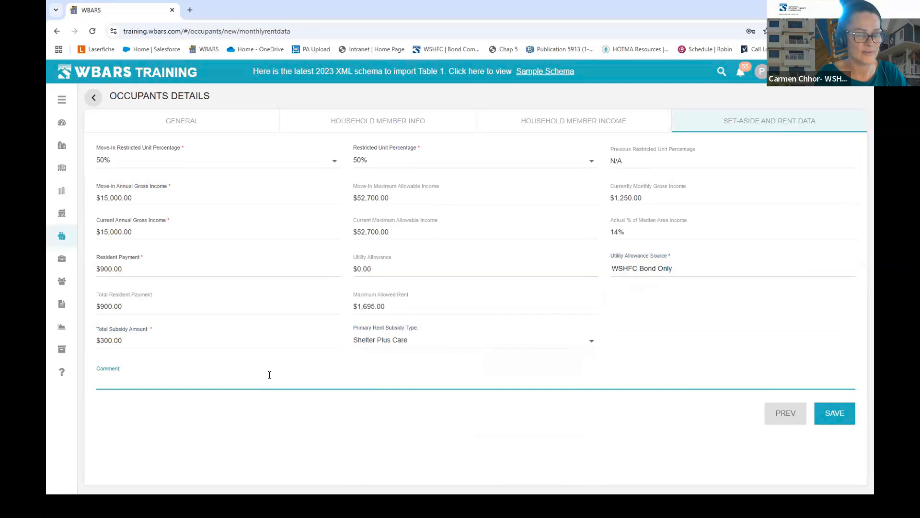
pyautogui.write('Changed fromMark')
pyautogui.press('BackSpace')
pyautogui.press('BackSpace')
pyautogui.press('BackSpace')
pyautogui.press('BackSpace')
pyautogui.write('m')
pyautogui.press('BackSpace')
pyautogui.write('Market ')
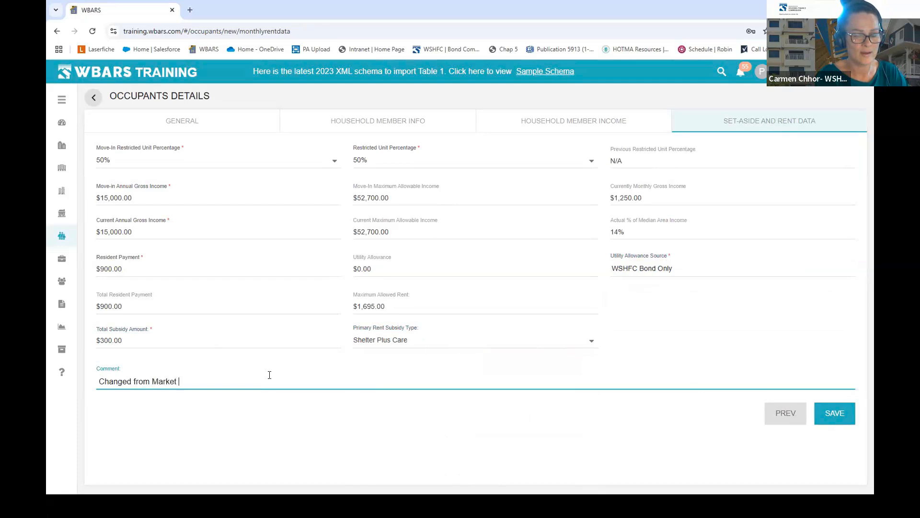
pyautogui.write('to Restricted 5/15/')
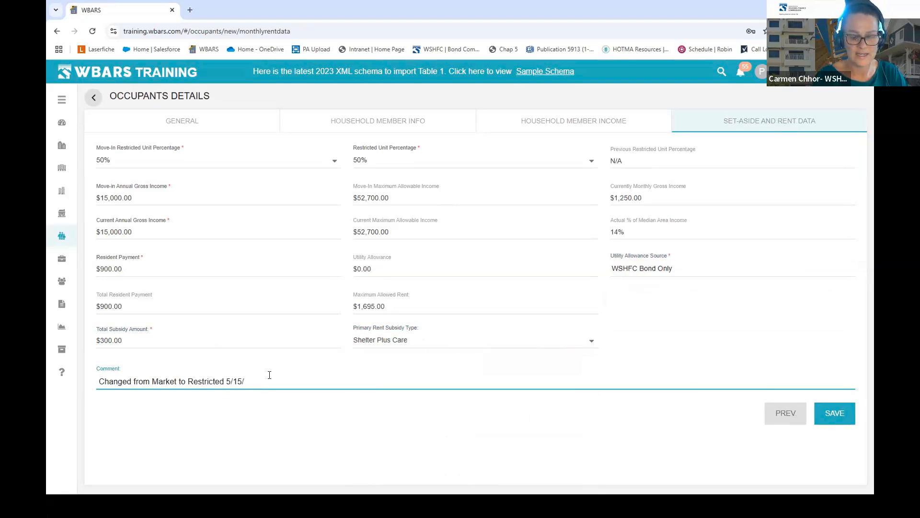
pyautogui.write('24')
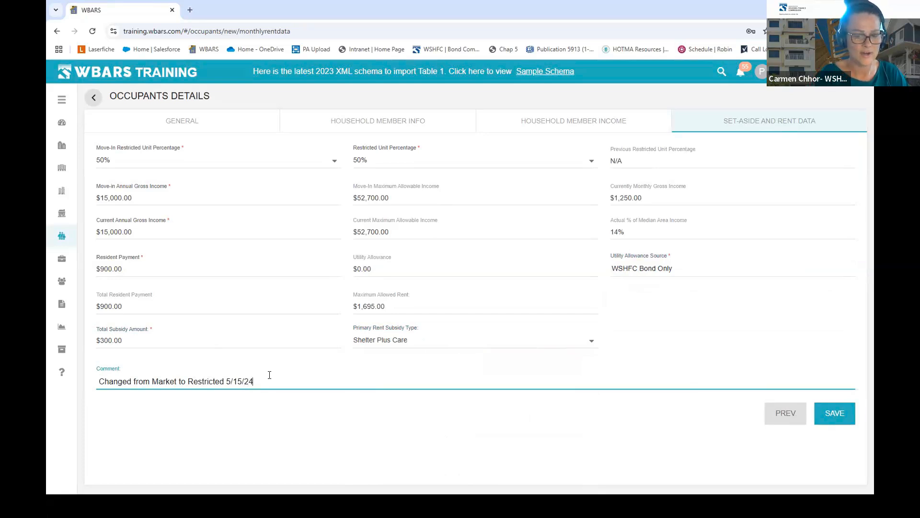
pyautogui.write(' due to unit')
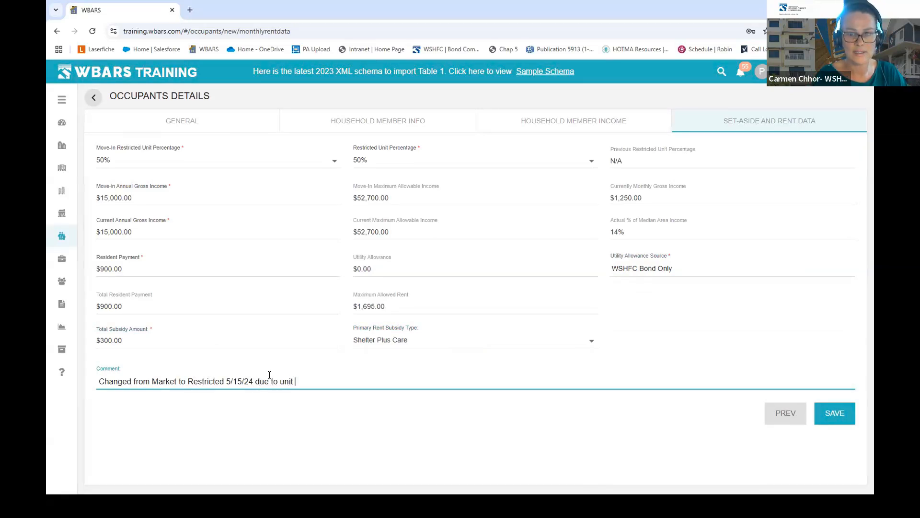
pyautogui.write(' 7')
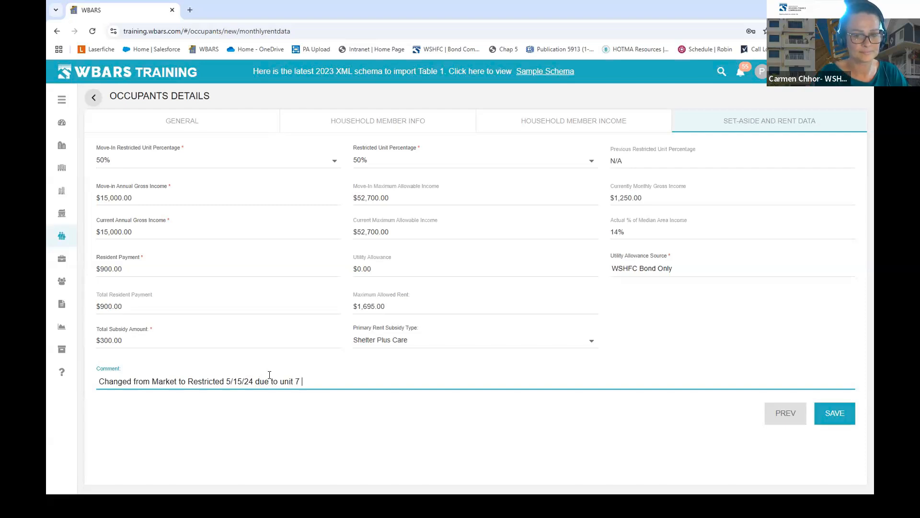
pyautogui.write(' goin')
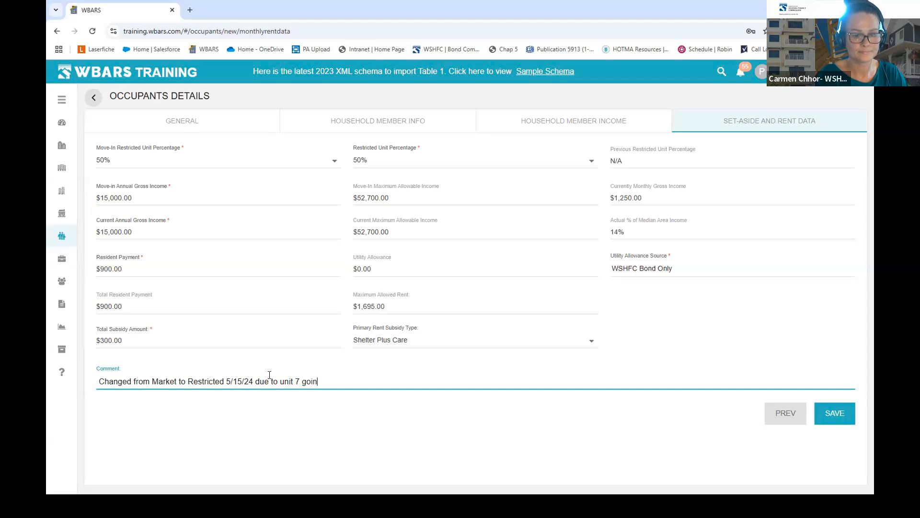
pyautogui.press('BackSpace')
pyautogui.press('BackSpace')
pyautogui.press('BackSpace')
pyautogui.press('BackSpace')
pyautogui.press('BackSpace')
pyautogui.press('BackSpace')
pyautogui.press('BackSpace')
pyautogui.press('BackSpace')
pyautogui.press('BackSpace')
pyautogui.press('BackSpace')
pyautogui.press('BackSpace')
pyautogui.press('BackSpace')
pyautogui.press('BackSpace')
pyautogui.press('BackSpace')
pyautogui.press('BackSpace')
pyautogui.press('BackSpace')
pyautogui.press('BackSpace')
pyautogui.press('BackSpace')
pyautogui.write('re')
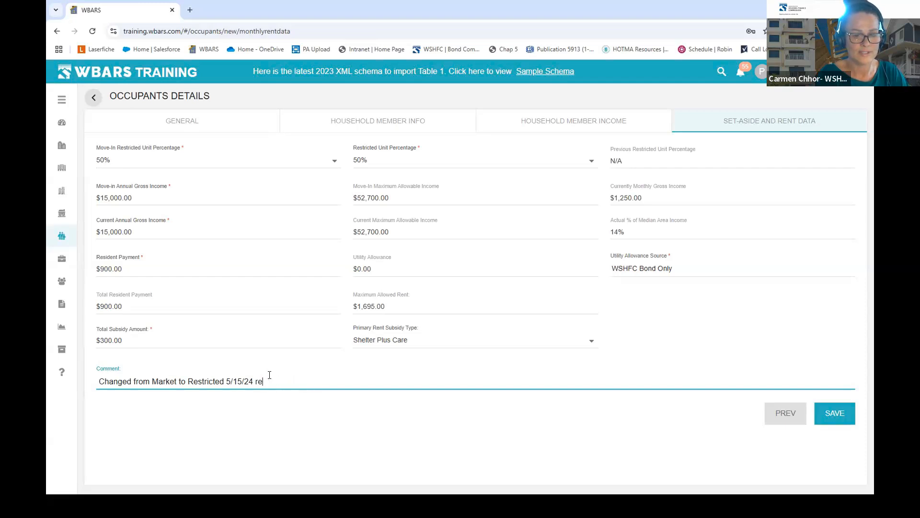
pyautogui.write('placing unit 7')
# - Save unit 8's rent data and comment, then go back to the Table 1 report
pyautogui.click(840, 417)
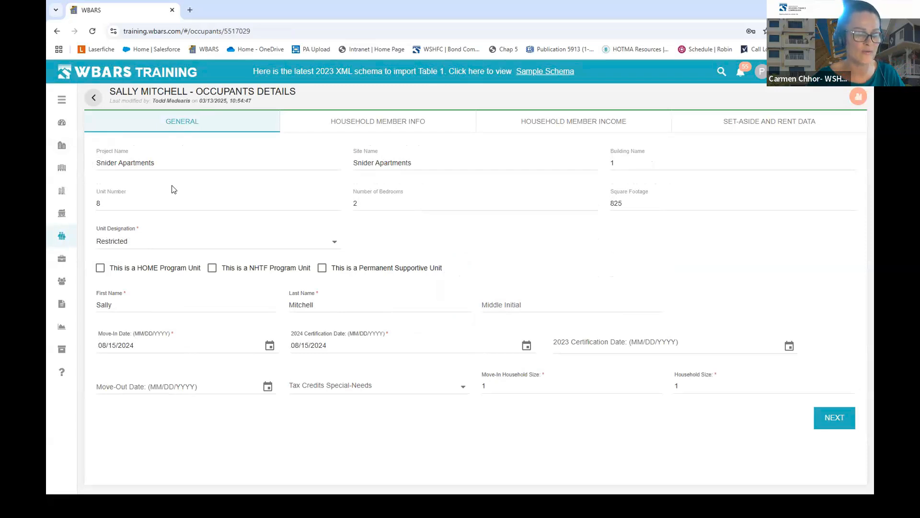
pyautogui.click(93, 97)
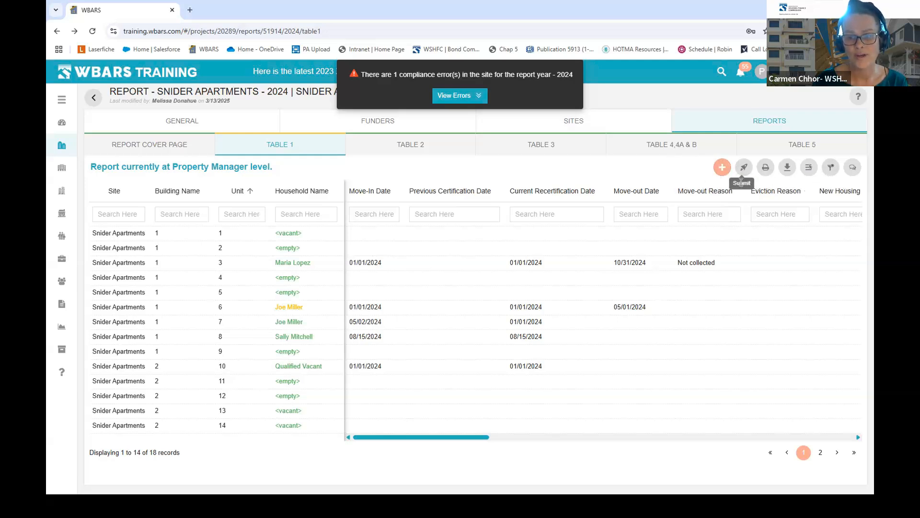
# - Download the Snider Apartments Table 1 report as an Excel file and open it
pyautogui.click(786, 170)
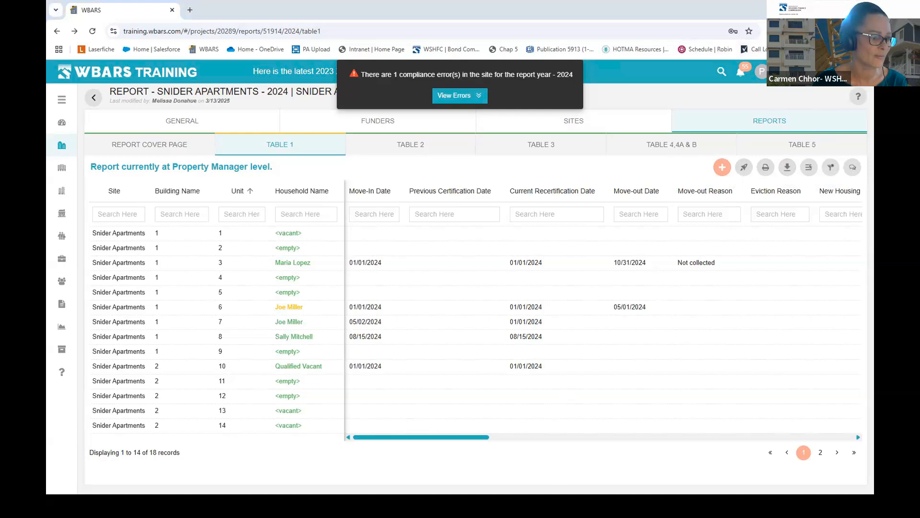
pyautogui.click(618, 114)
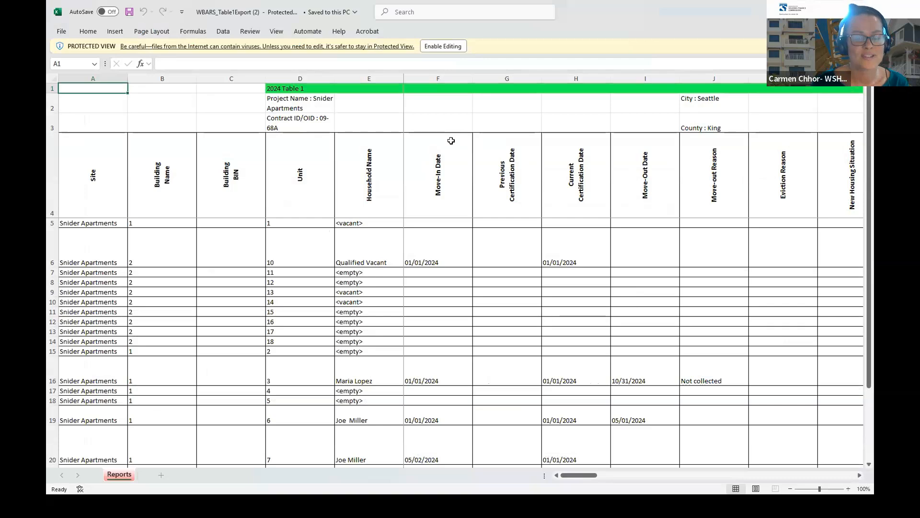
# - Enable editing on the export and AutoFit every column's width to its contents
pyautogui.click(443, 46)
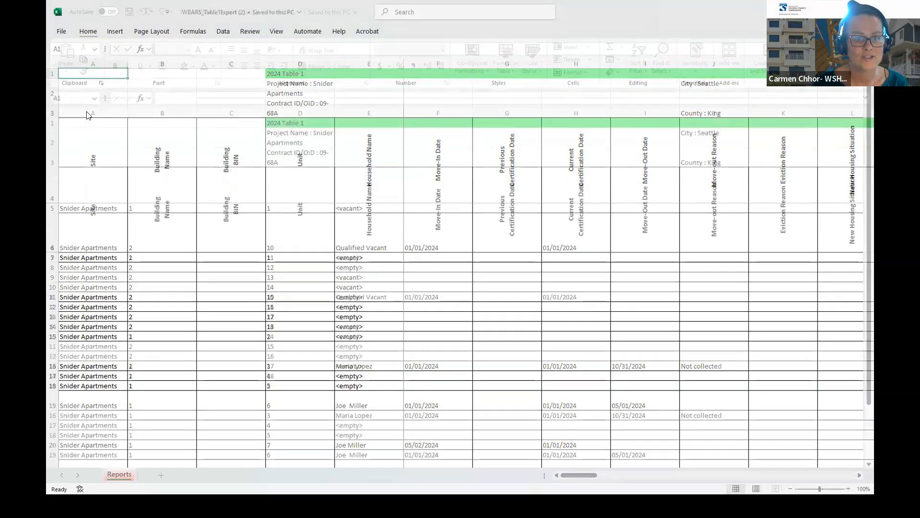
pyautogui.click(53, 114)
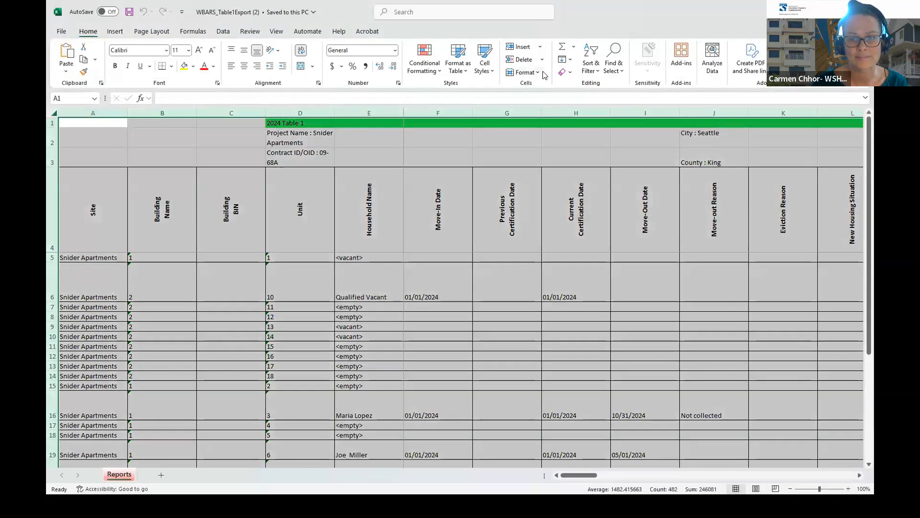
pyautogui.click(591, 66)
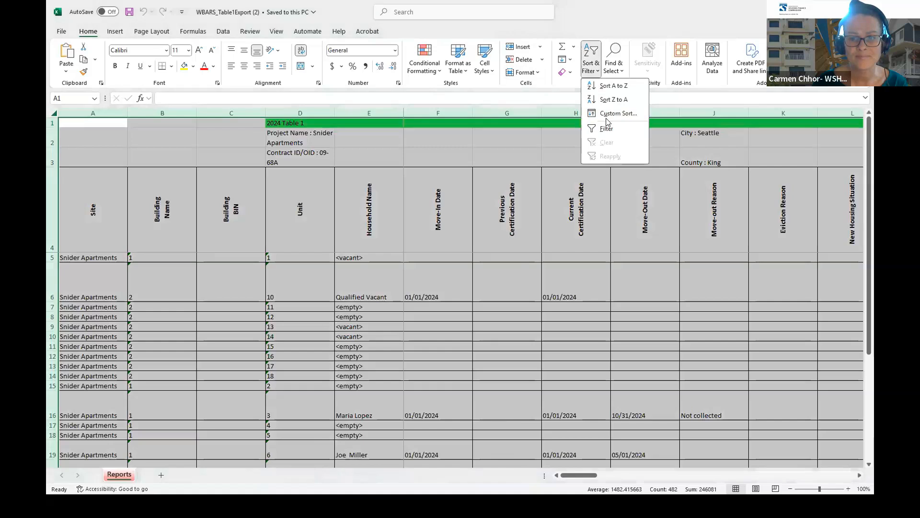
pyautogui.click(537, 72)
pyautogui.click(527, 133)
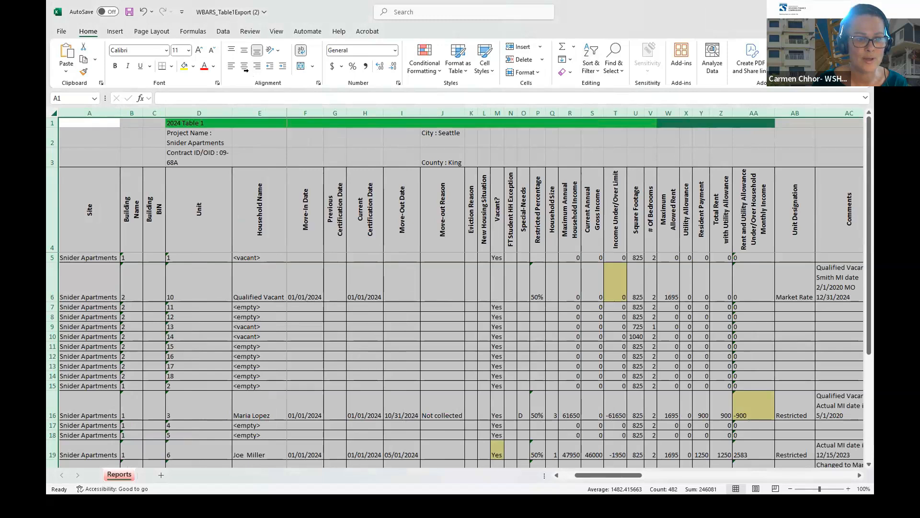
# - Turn off Wrap Text for rows 5 down so data rows are single height
pyautogui.moveTo(53, 122); pyautogui.dragTo(56, 174)
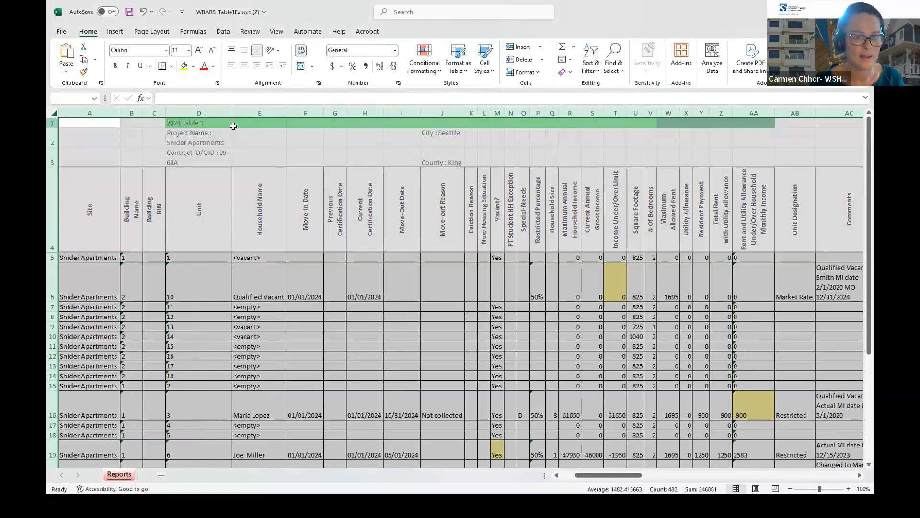
pyautogui.click(301, 50)
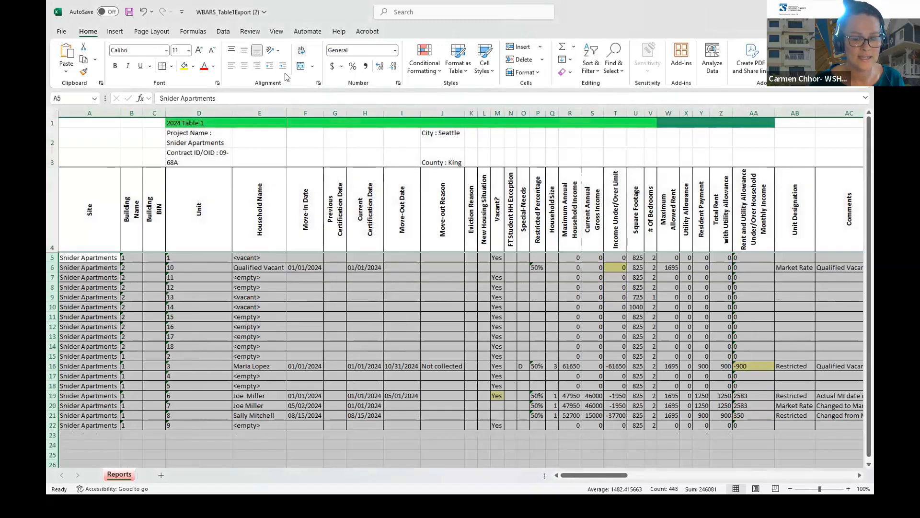
pyautogui.click(442, 336)
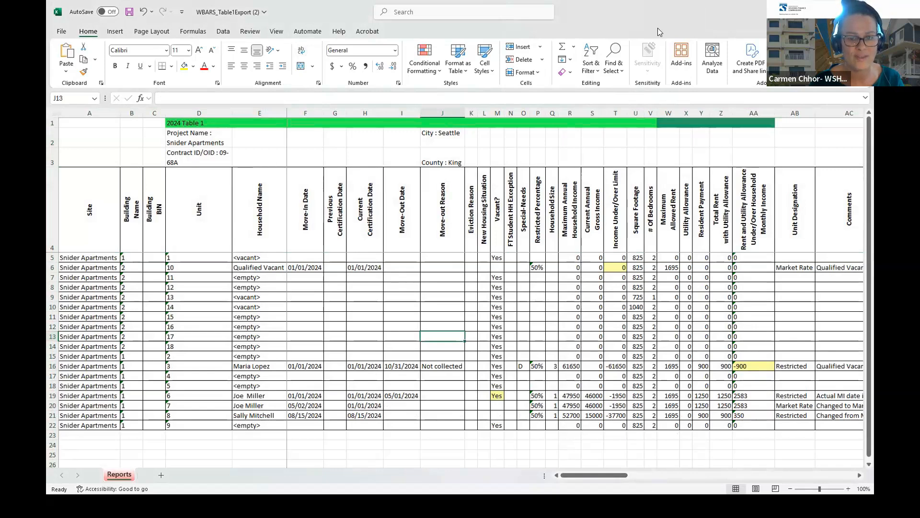
pyautogui.click(839, 11)
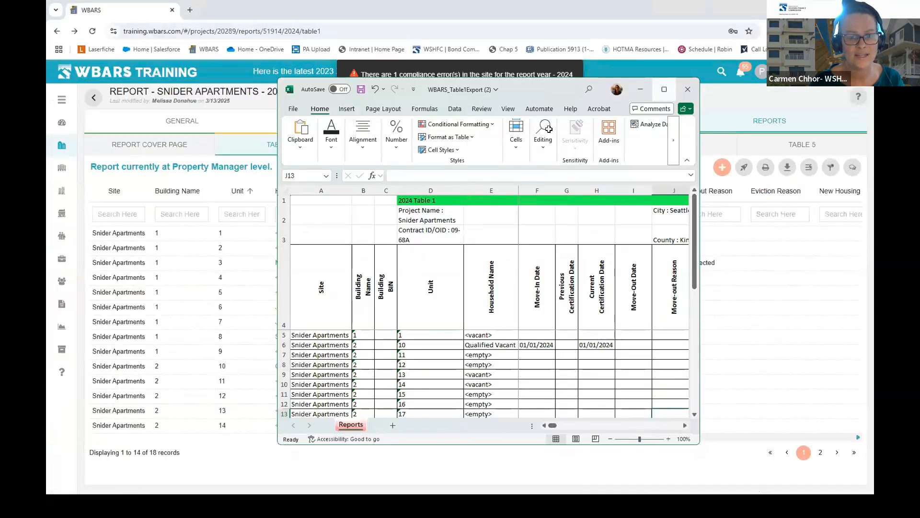
# - Widen the Comments column (AC) to show full notes, then bring up the bond example export
pyautogui.click(664, 90)
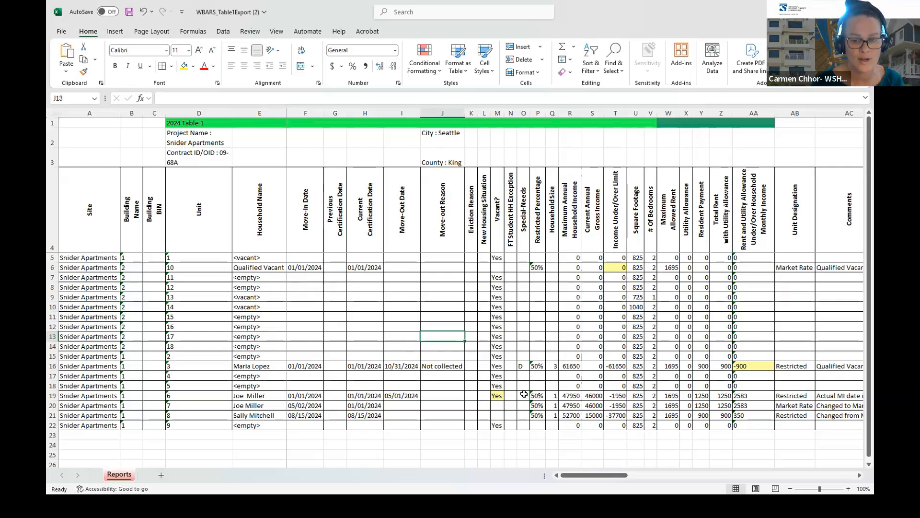
pyautogui.moveTo(593, 478); pyautogui.dragTo(634, 477)
pyautogui.moveTo(552, 113); pyautogui.dragTo(752, 114)
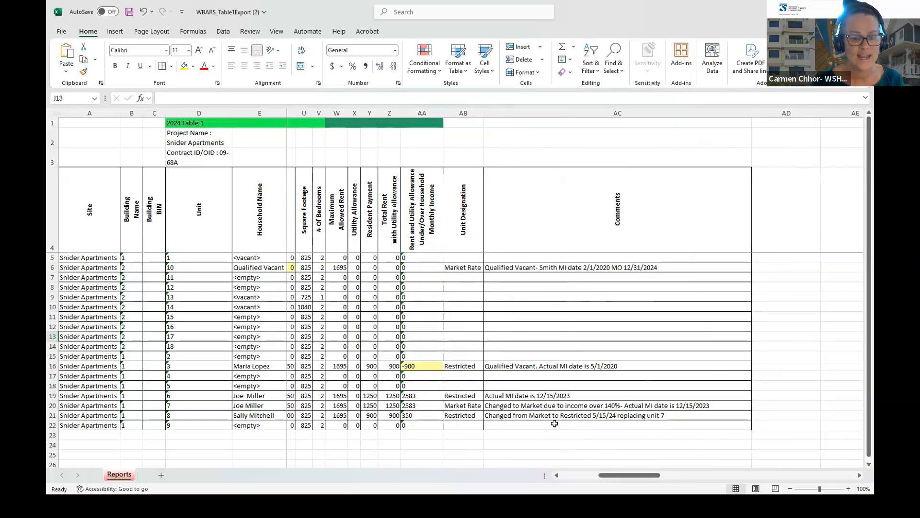
pyautogui.moveTo(624, 475); pyautogui.dragTo(537, 478)
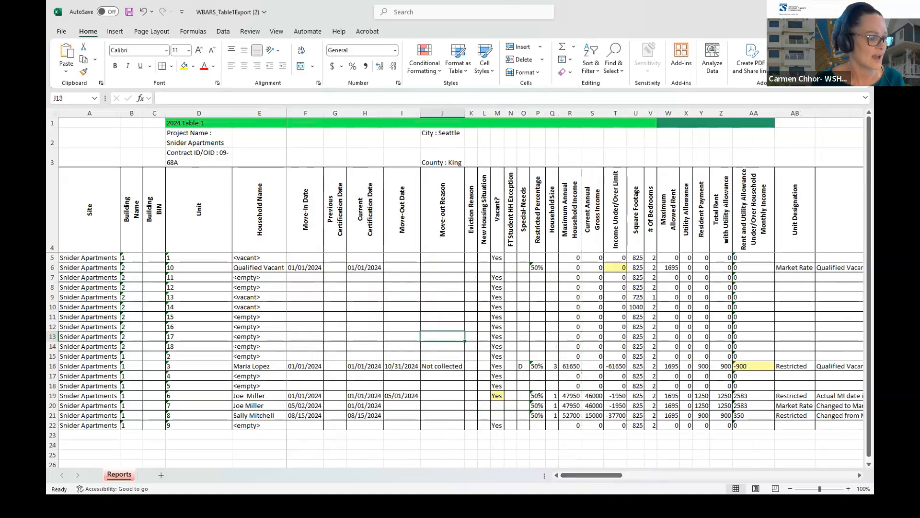
pyautogui.hotkey('alt', 'Tab')
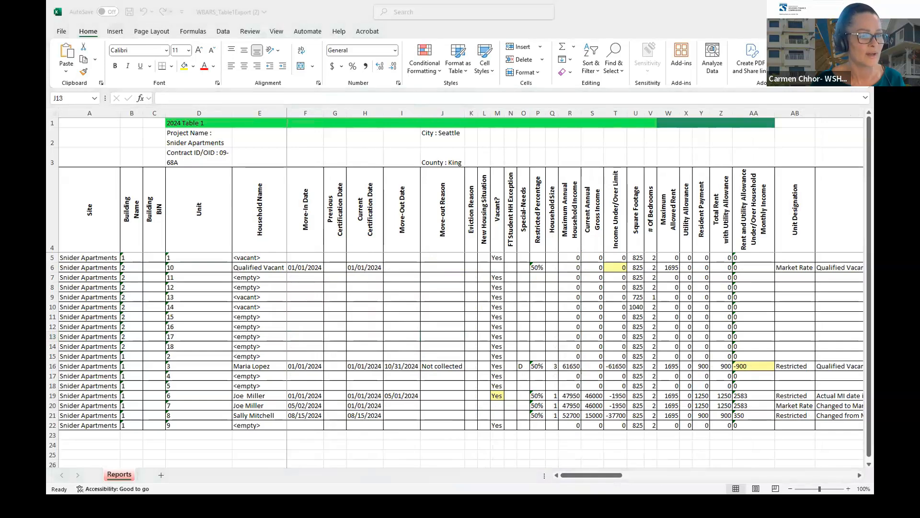
pyautogui.hotkey('alt', 'Tab')
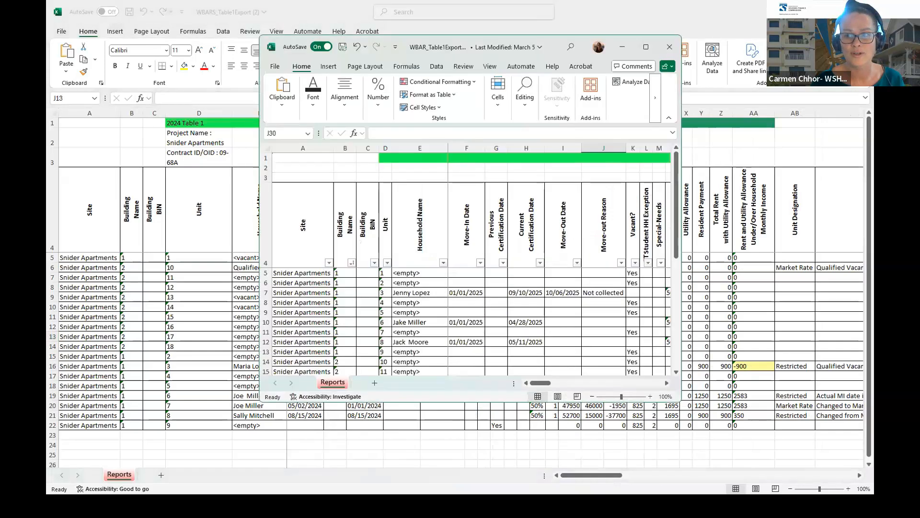
# - Close the Snider Table 1 export via the save prompt and scroll through the bond example columns
pyautogui.click(863, 12)
pyautogui.click(503, 386)
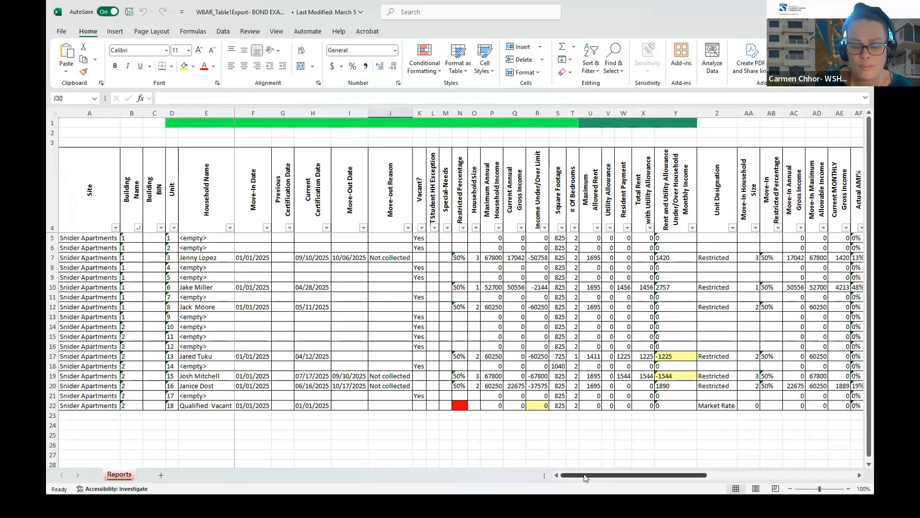
pyautogui.moveTo(584, 477)
pyautogui.mouseDown()
pyautogui.moveTo(748, 477)
pyautogui.moveTo(562, 482)
pyautogui.moveTo(573, 467)
pyautogui.mouseUp()
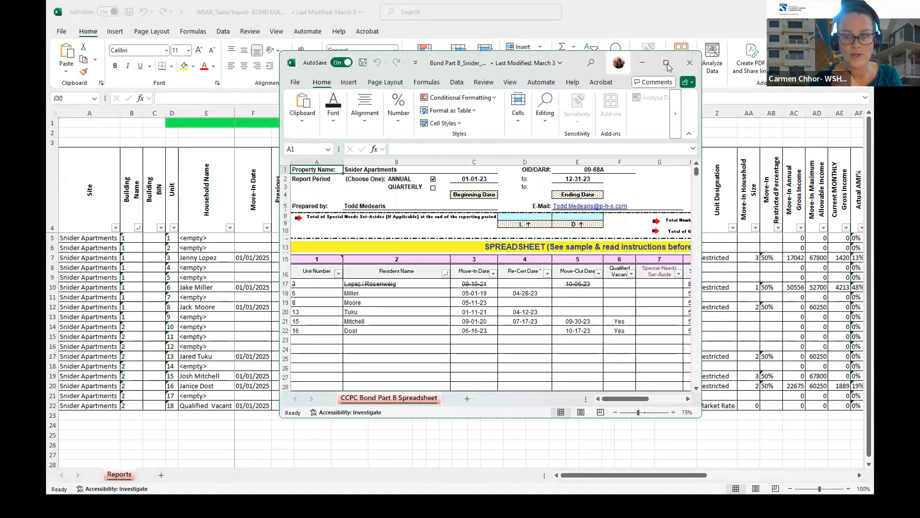
# - View the CCPC Bond Part B spreadsheet full screen, then move it aside for the bond example export
pyautogui.click(665, 63)
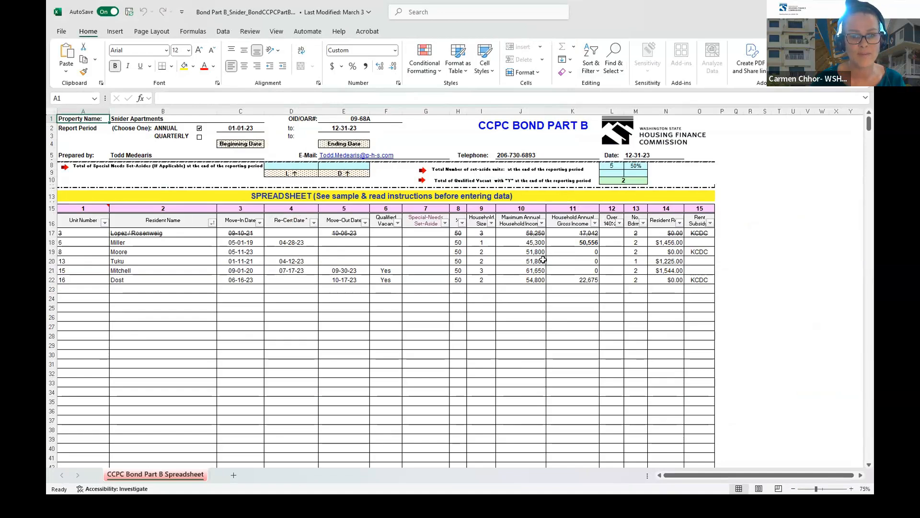
pyautogui.doubleClick(630, 15)
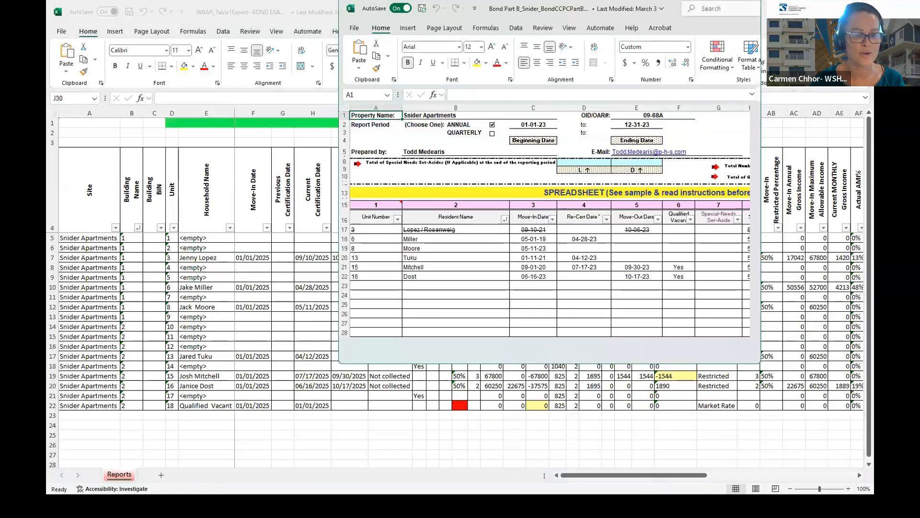
pyautogui.moveTo(635, 9); pyautogui.dragTo(635, 0)
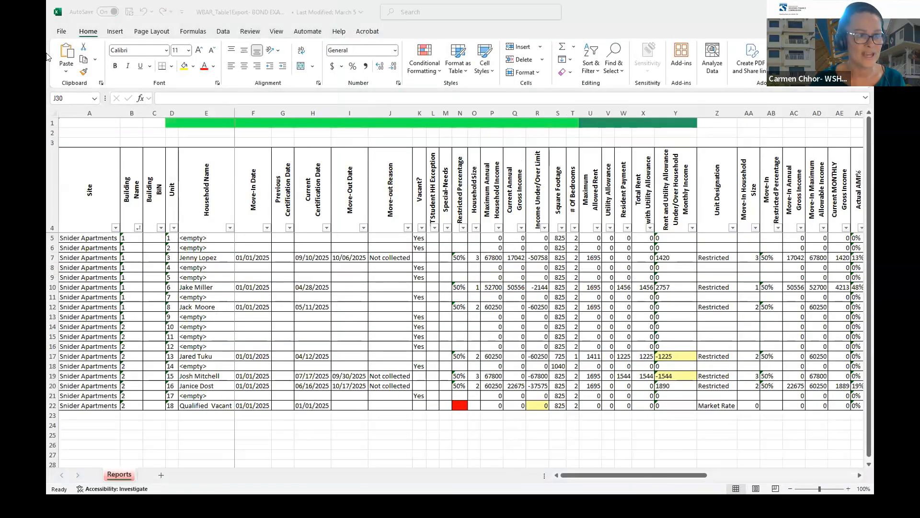
pyautogui.click(431, 29)
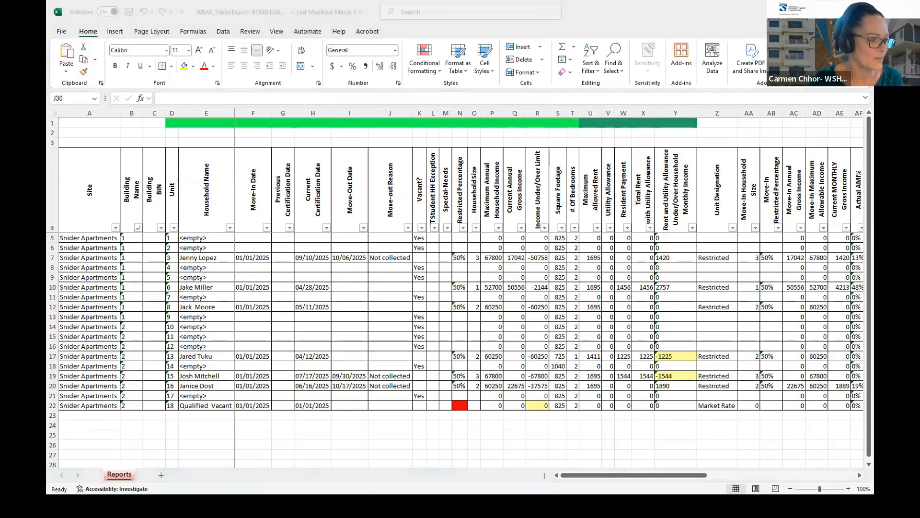
pyautogui.hotkey('alt', 'Tab')
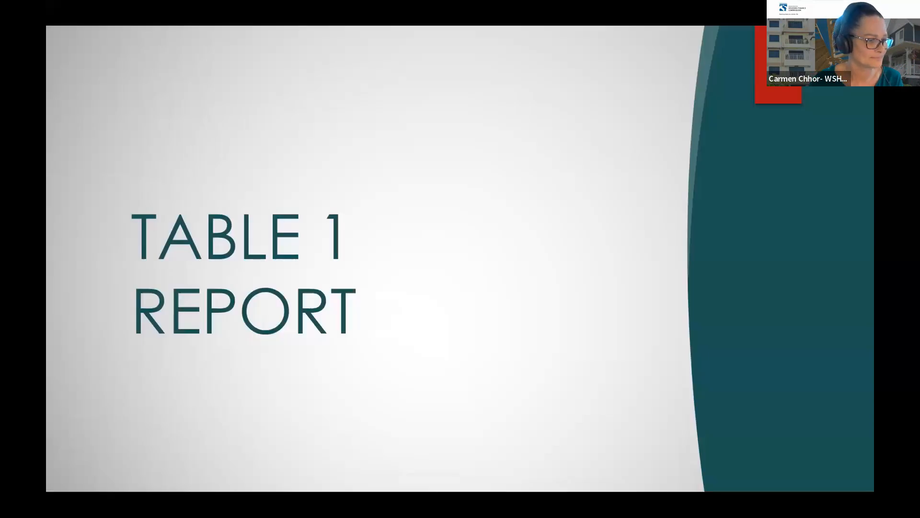
# - Advance two slides to the WBARS Reporting Hierarchy diagram
pyautogui.press('Right')
pyautogui.press('Right')
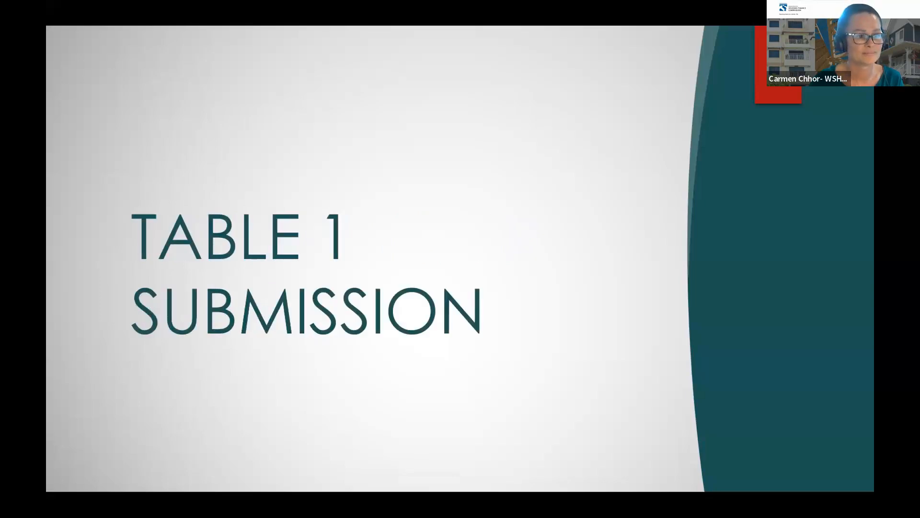
pyautogui.press('Right')
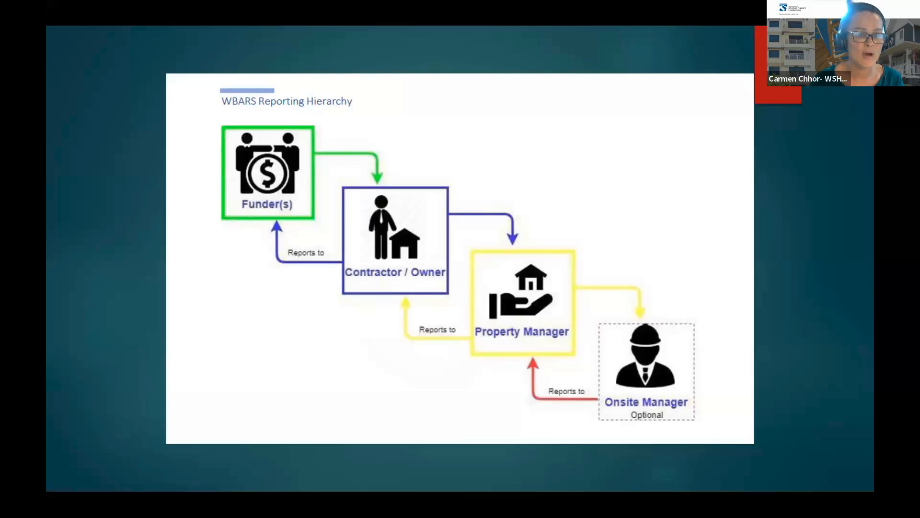
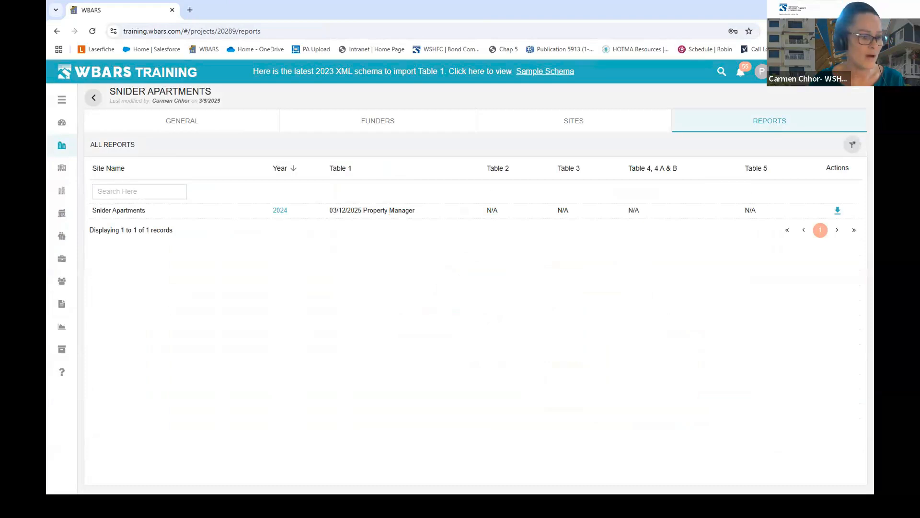
# - Leave the hierarchy slide and open the 2024 Snider Apartments Table 1 at Property Manager level
pyautogui.hotkey('alt', 'Tab')
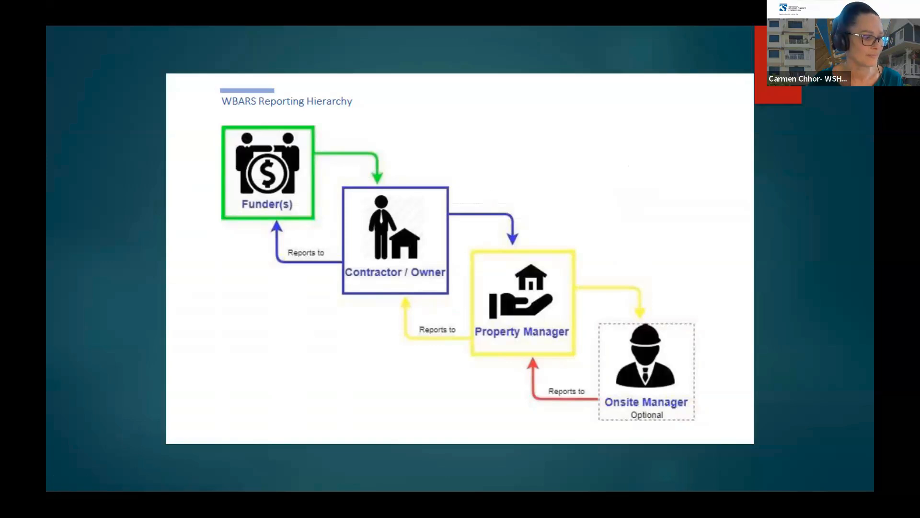
pyautogui.hotkey('alt', 'Tab')
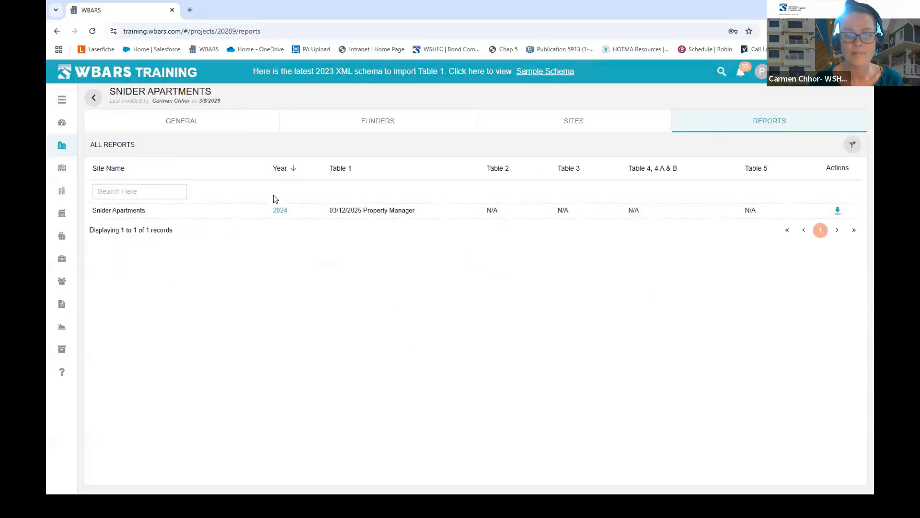
pyautogui.click(281, 210)
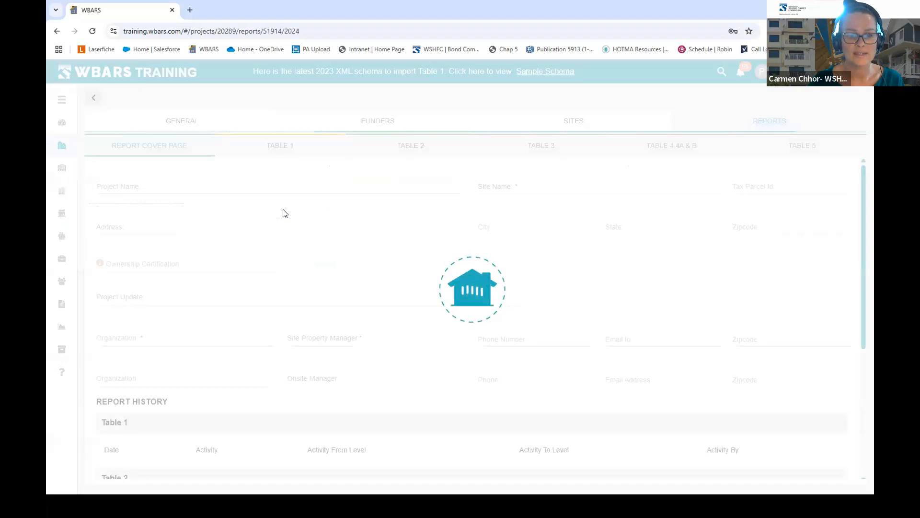
pyautogui.click(284, 144)
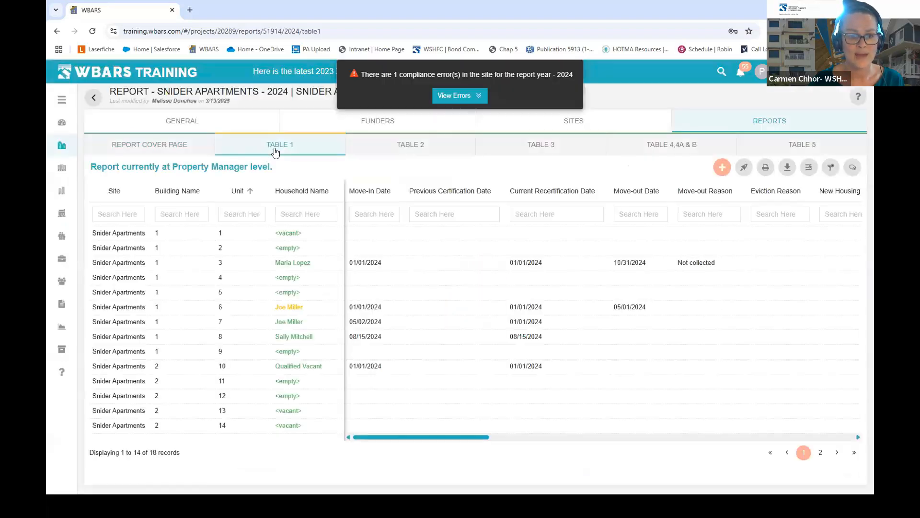
# - Submit the 2024 Table 1 up to Contractor / Owner level and return to the reports list
pyautogui.click(744, 169)
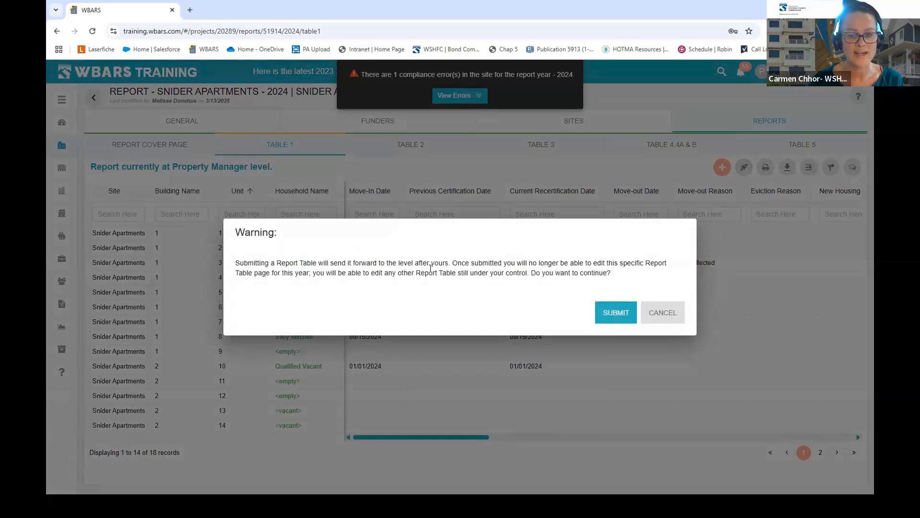
pyautogui.click(618, 317)
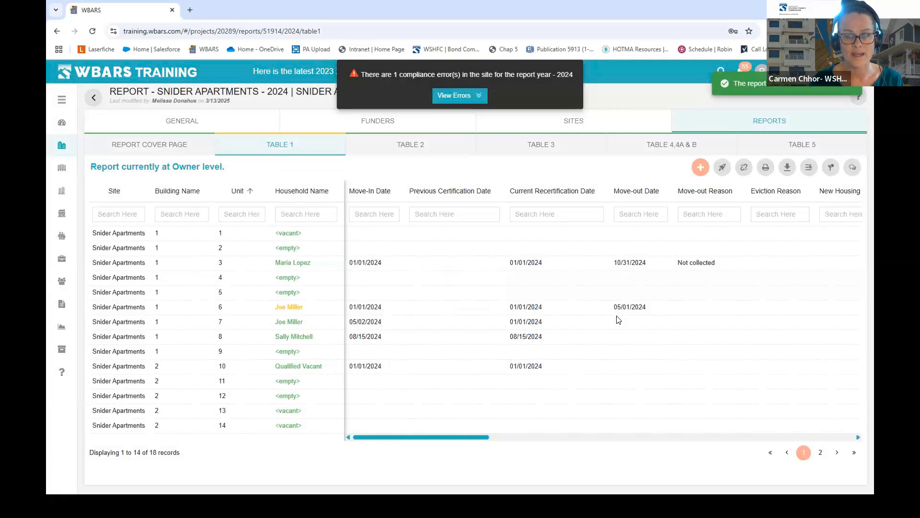
pyautogui.click(767, 122)
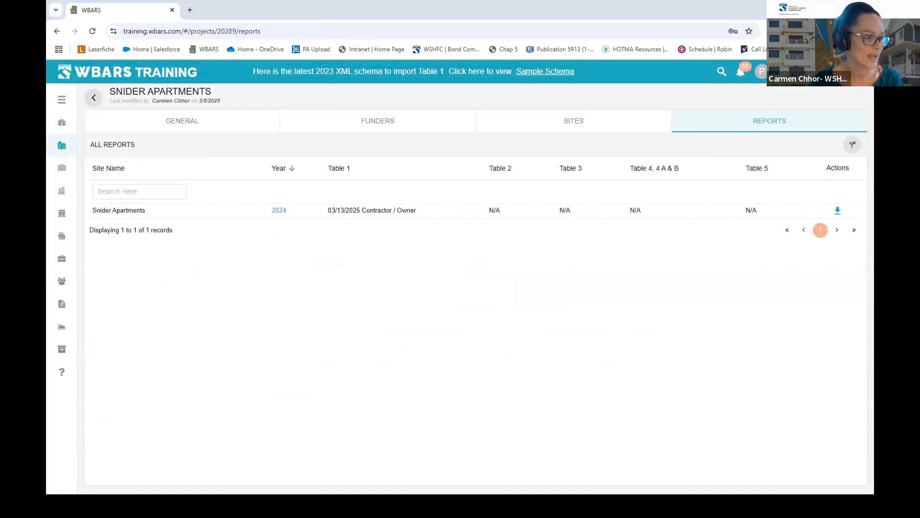
# - Recheck the hierarchy slide, view the 2024 report's general details, then reopen its Table 1 at Owner level
pyautogui.hotkey('alt', 'Tab')
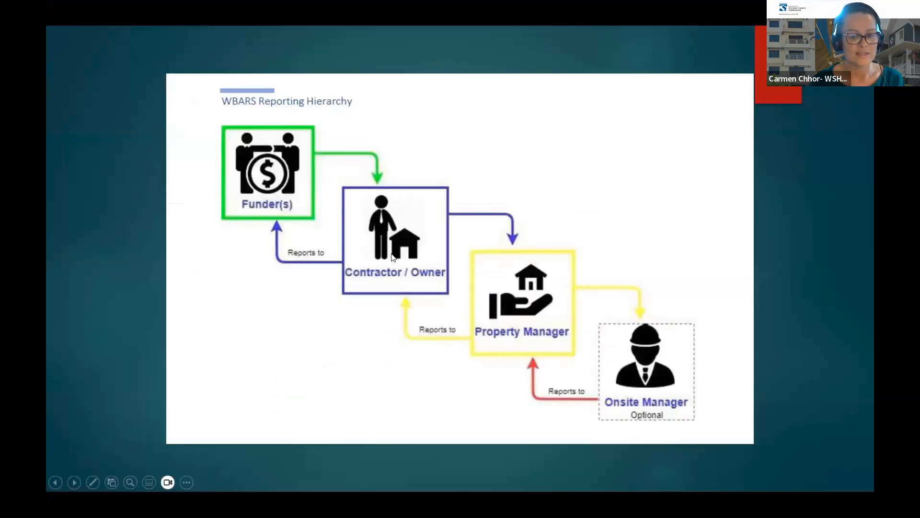
pyautogui.hotkey('alt', 'Tab')
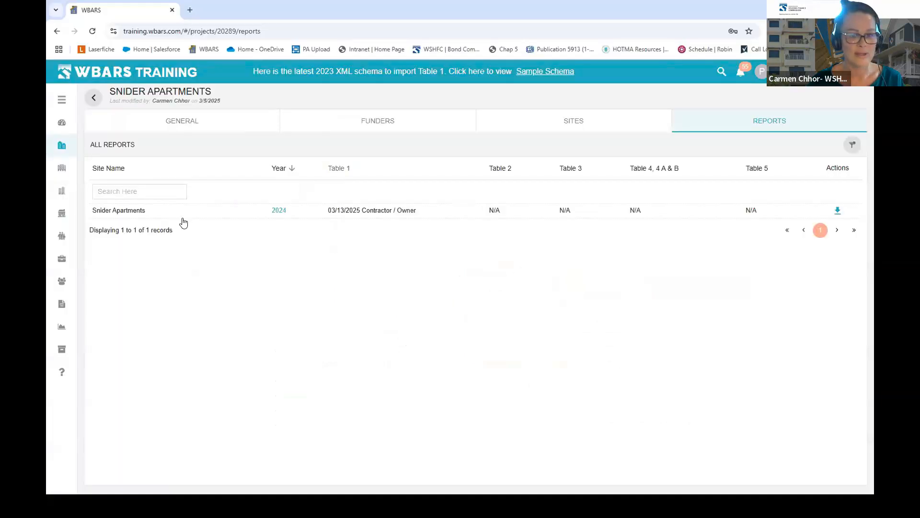
pyautogui.click(282, 211)
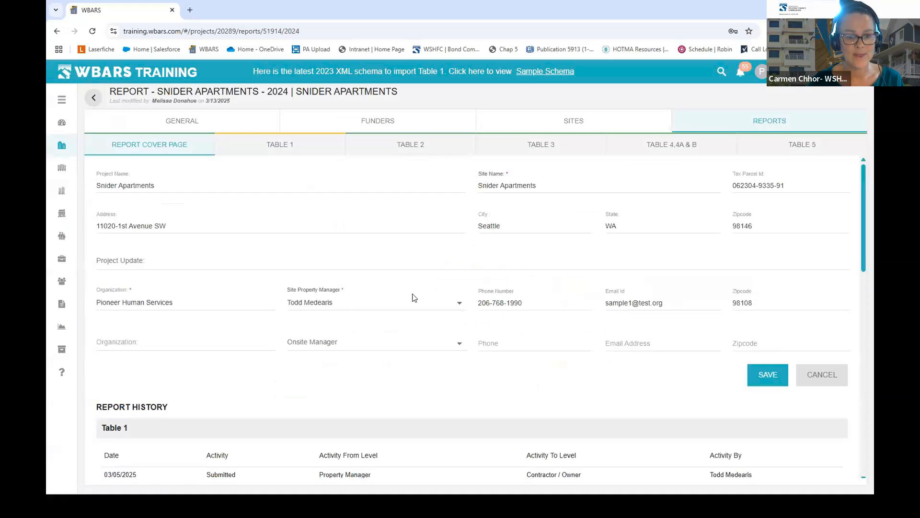
pyautogui.click(197, 122)
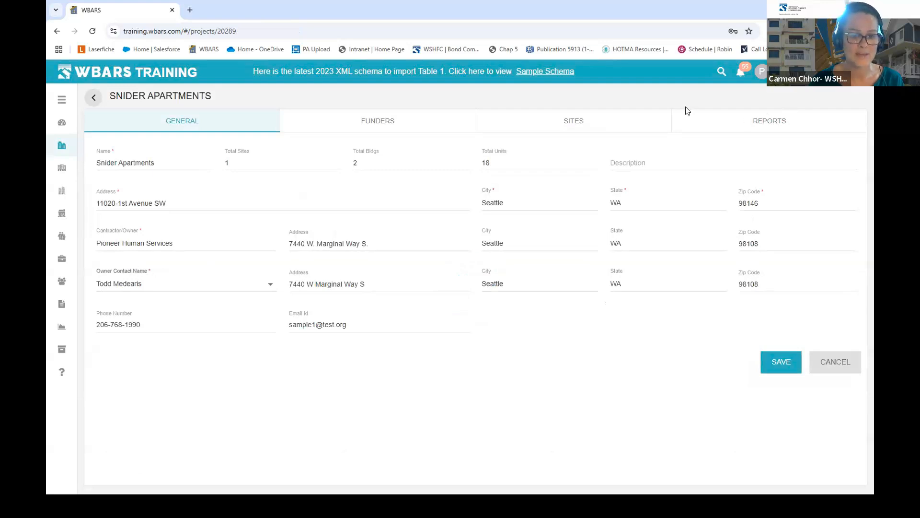
pyautogui.click(758, 122)
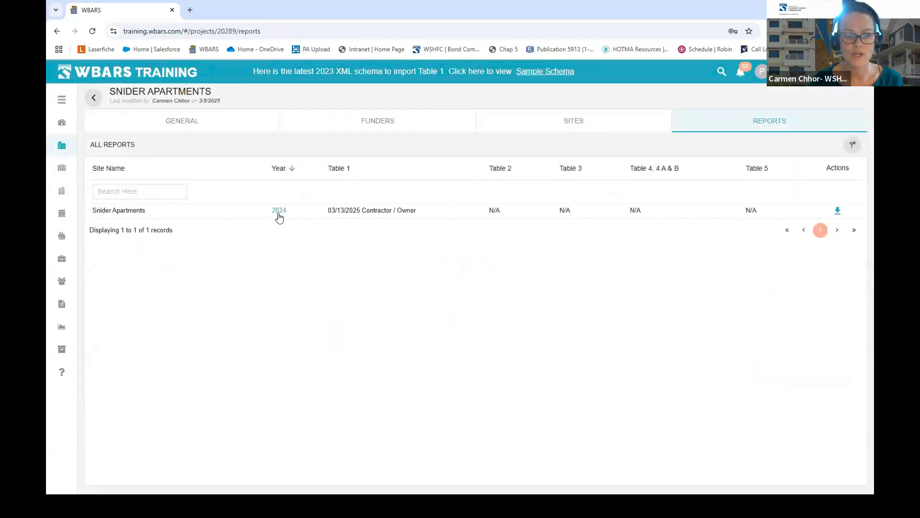
pyautogui.click(279, 211)
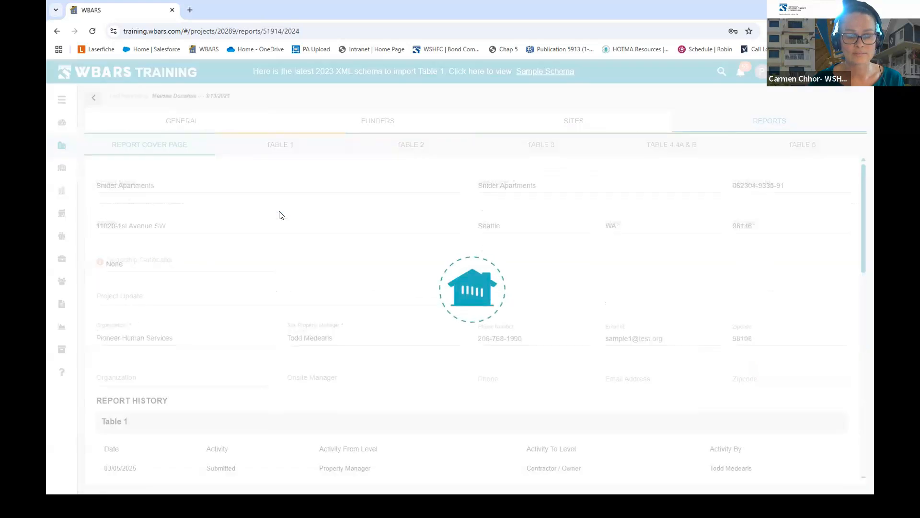
pyautogui.click(286, 144)
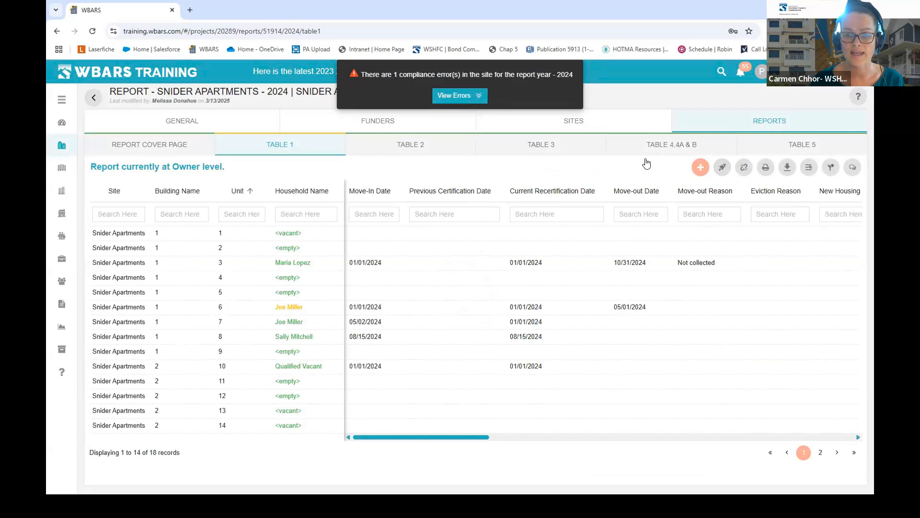
# - Submit the 2024 Table 1 to Funder level, leaving a new 2025 report at Property Manager
pyautogui.click(723, 168)
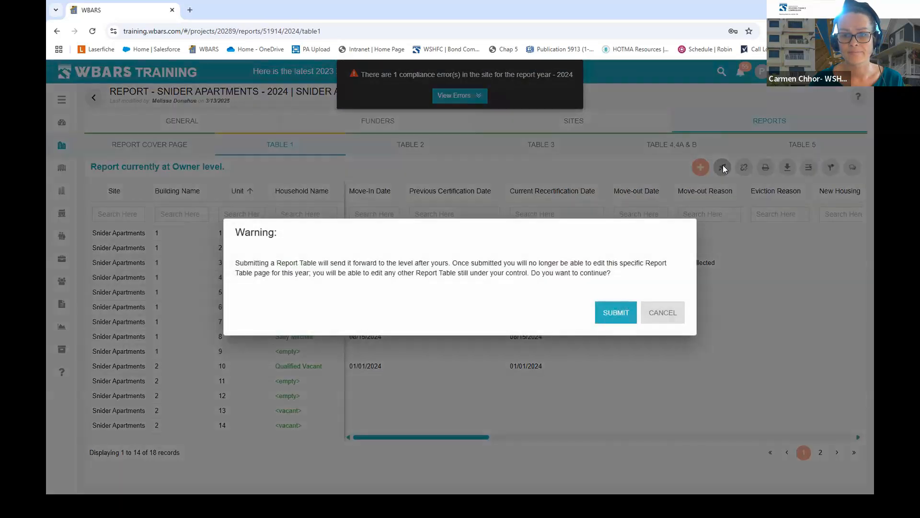
pyautogui.click(615, 312)
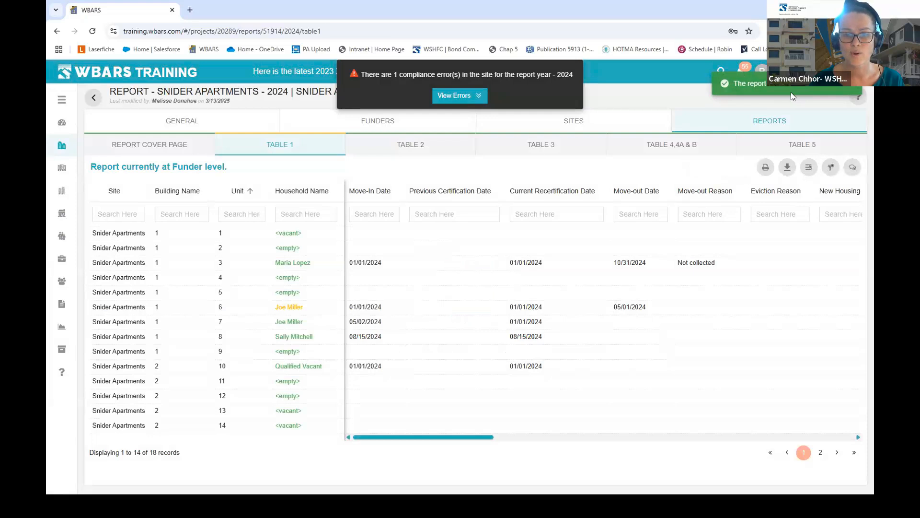
pyautogui.click(770, 124)
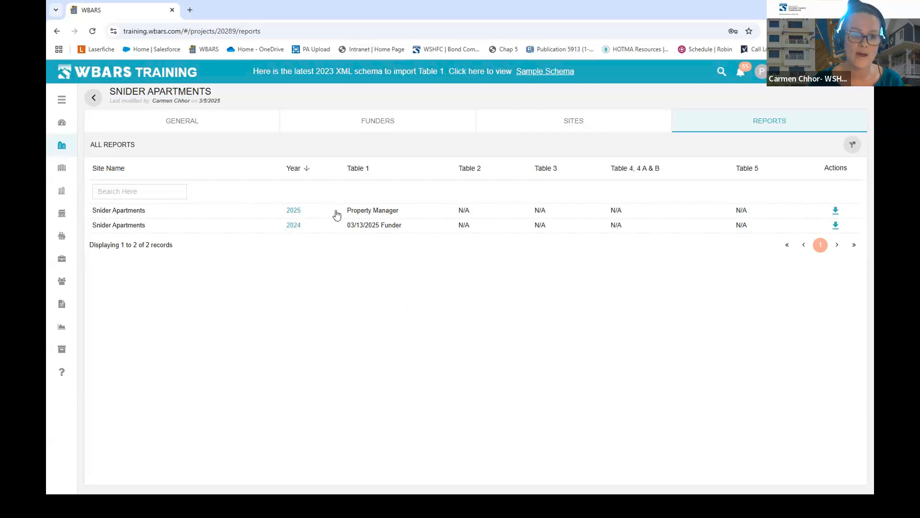
# - Open the 2025 report's Table 1 and the unit 7 household's occupant details
pyautogui.click(293, 211)
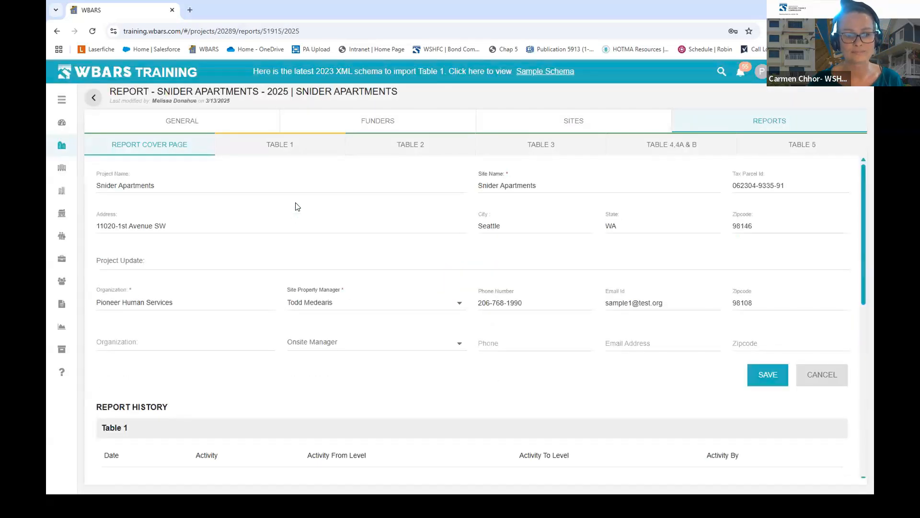
pyautogui.click(296, 148)
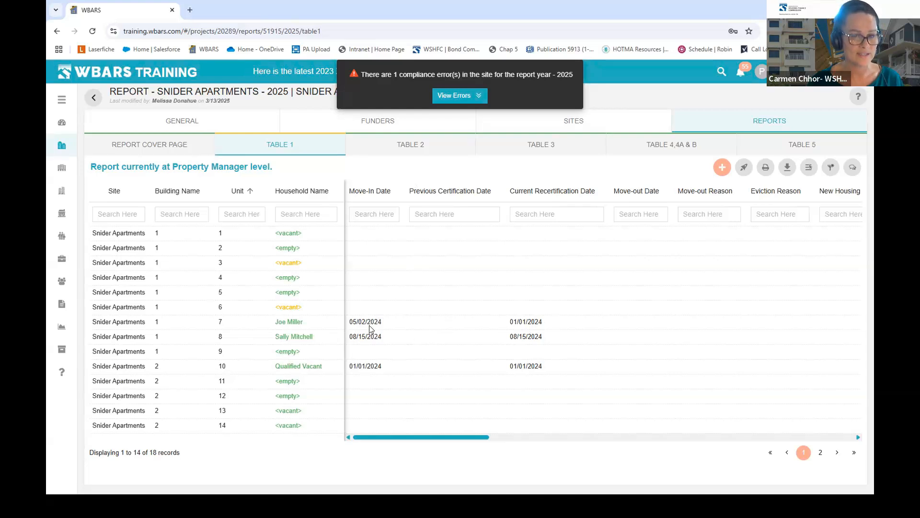
pyautogui.click(293, 326)
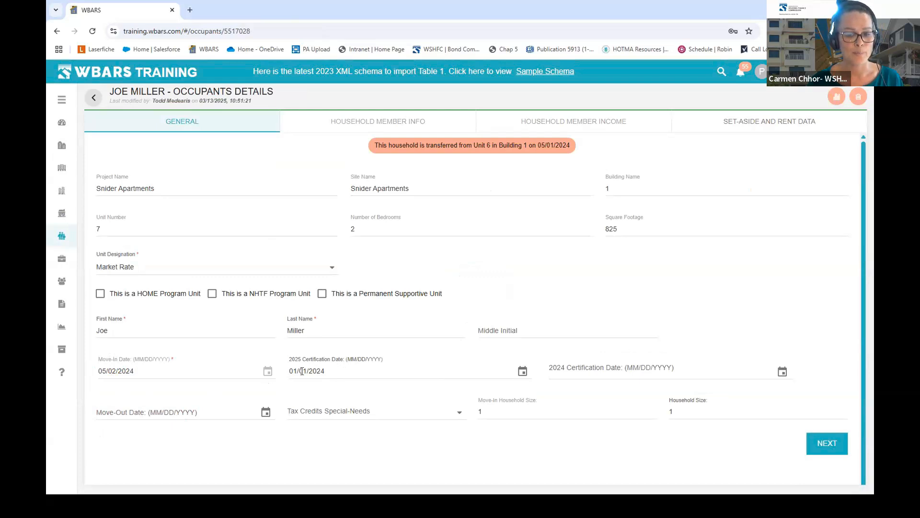
# - Change the unit 7 occupant's 2025 certification date to 01/01/2025 and continue to set-aside and rent data
pyautogui.click(329, 370)
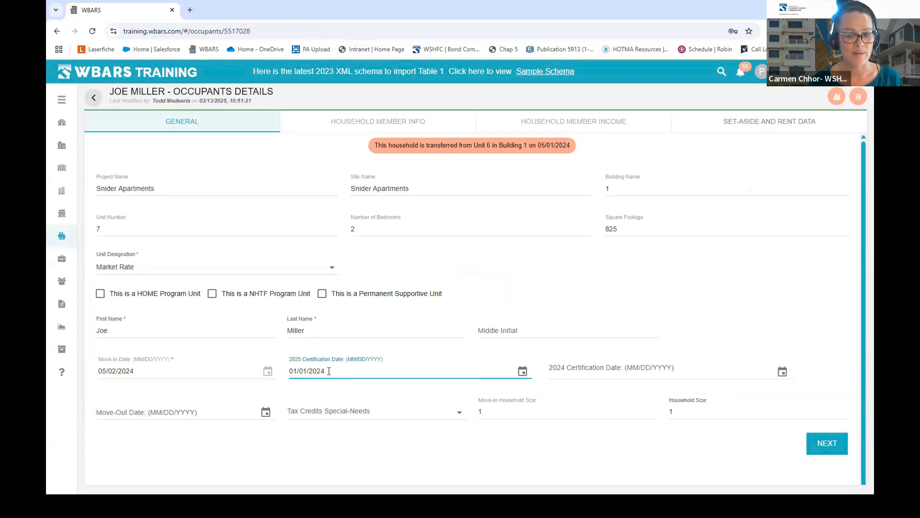
pyautogui.press('BackSpace')
pyautogui.write('5')
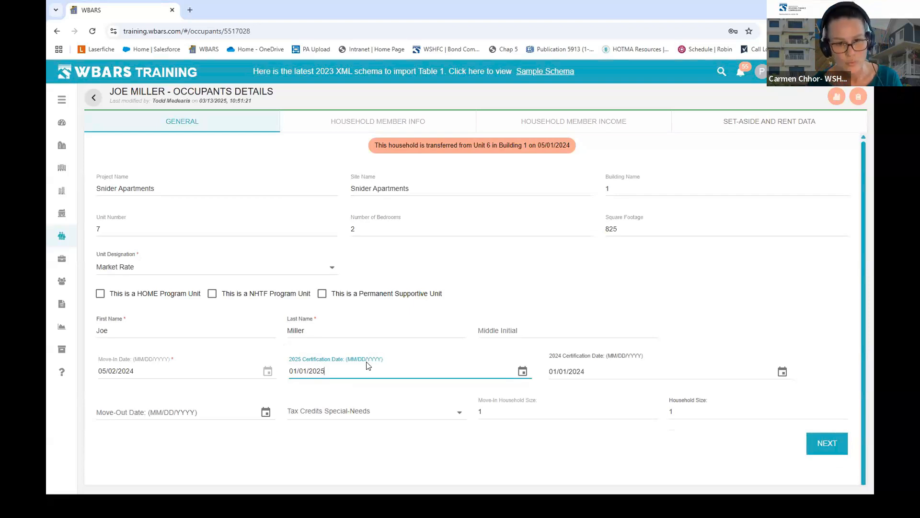
pyautogui.click(835, 439)
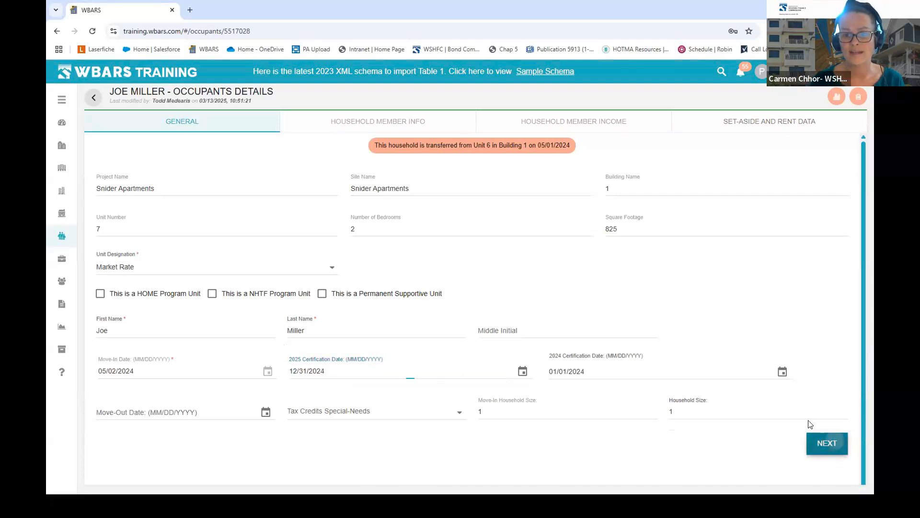
pyautogui.click(835, 444)
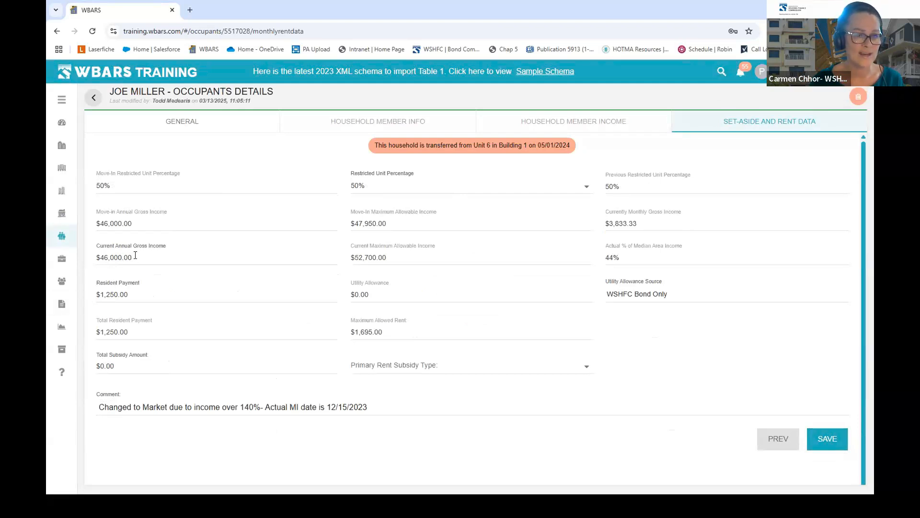
# - Replace current annual gross income with 47000 and resident payment with 1,300, then save
pyautogui.moveTo(137, 257); pyautogui.dragTo(101, 259)
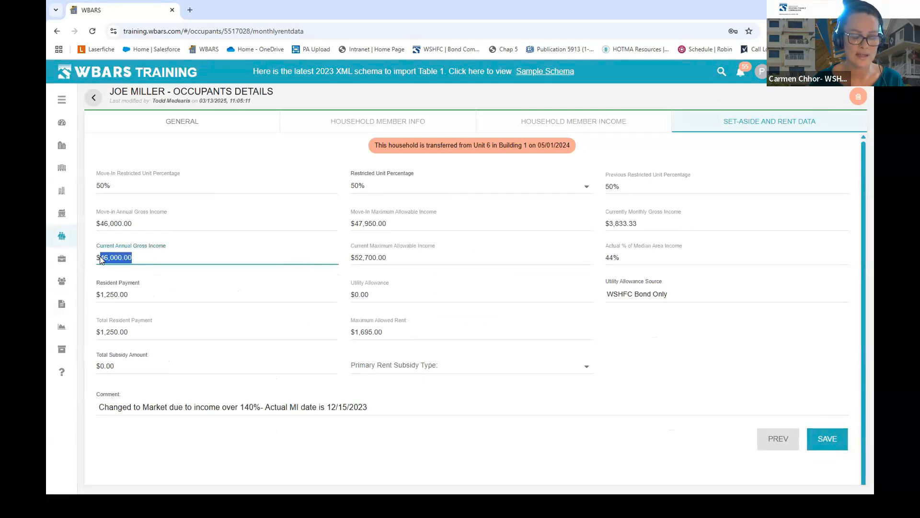
pyautogui.write('47000')
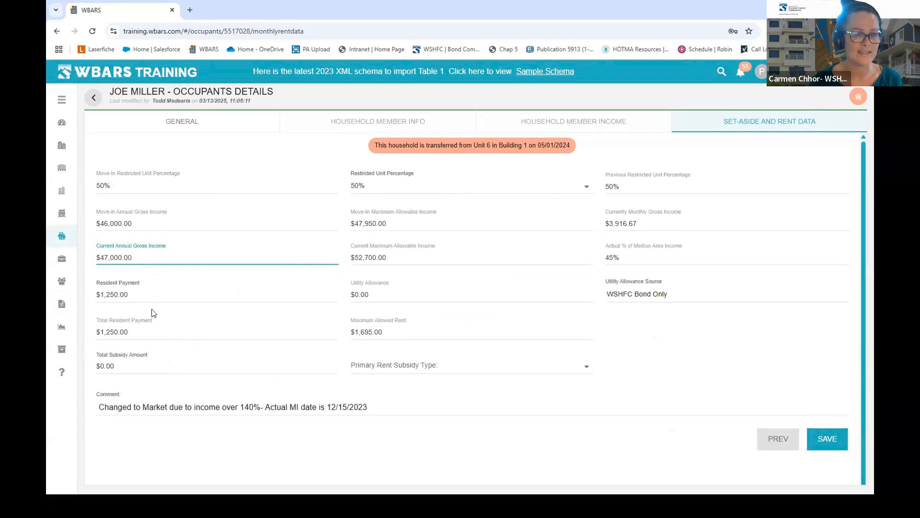
pyautogui.moveTo(136, 294); pyautogui.dragTo(95, 295)
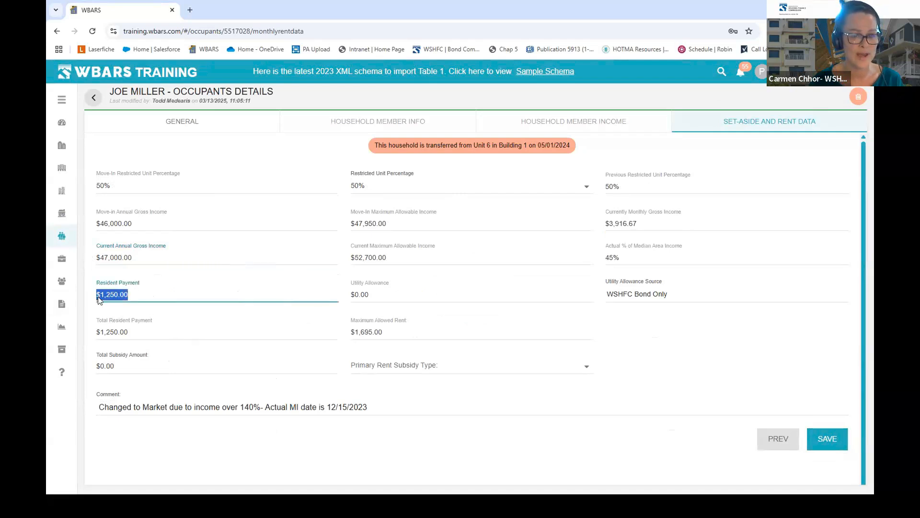
pyautogui.write('1,300')
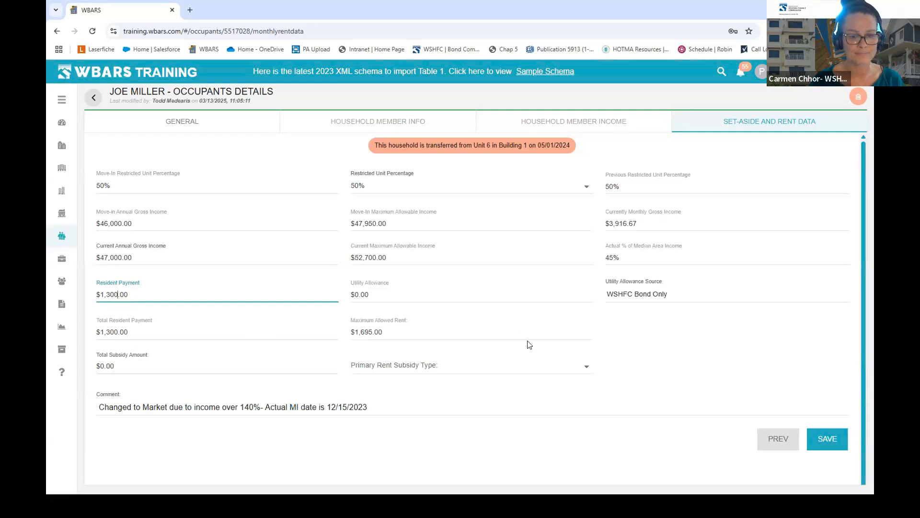
pyautogui.click(831, 443)
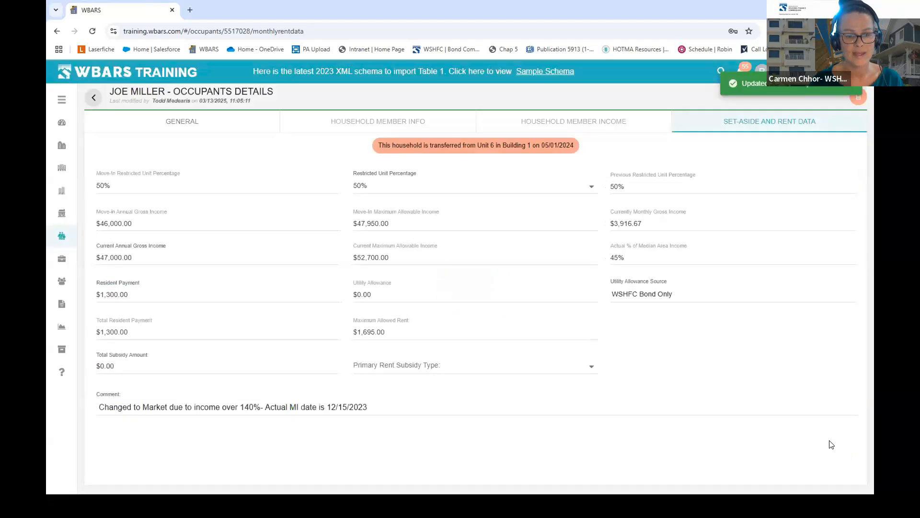
pyautogui.click(94, 98)
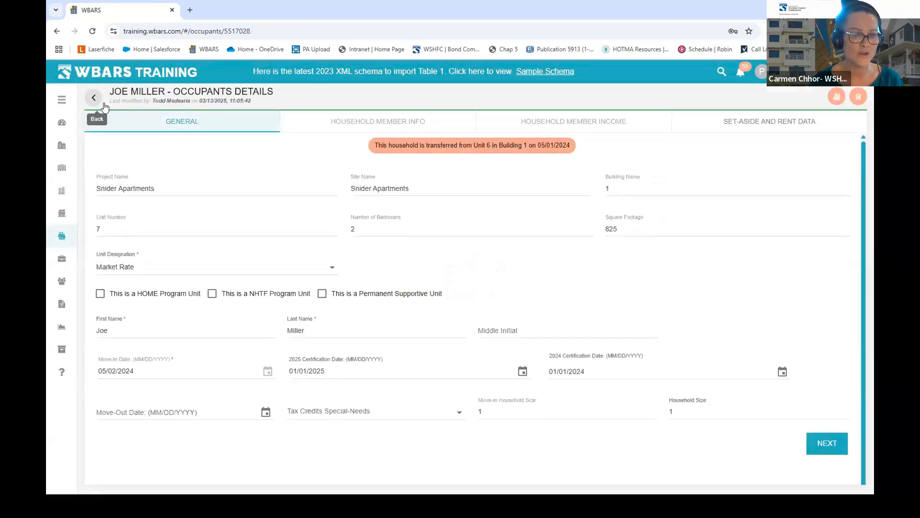
# - Go back from the occupant details to Table 1 and bring up the Reporting Hierarchy slide
pyautogui.click(95, 97)
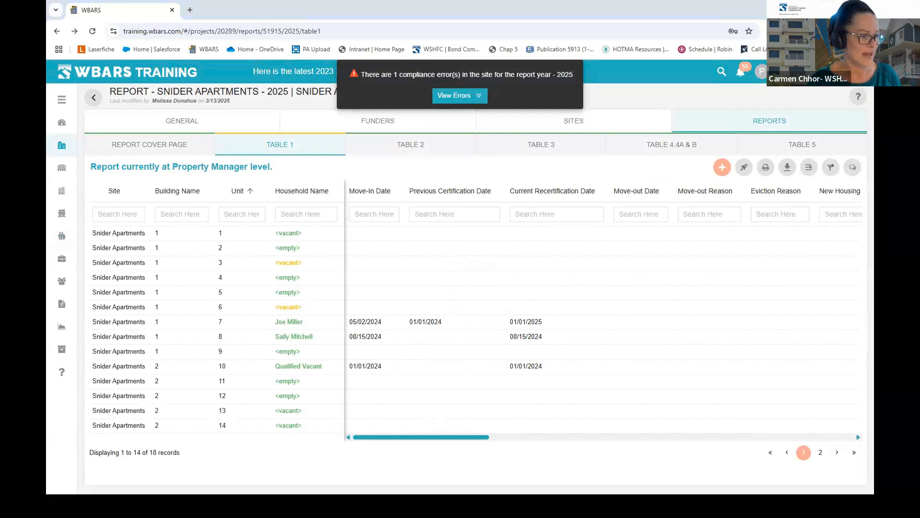
pyautogui.hotkey('alt', 'Tab')
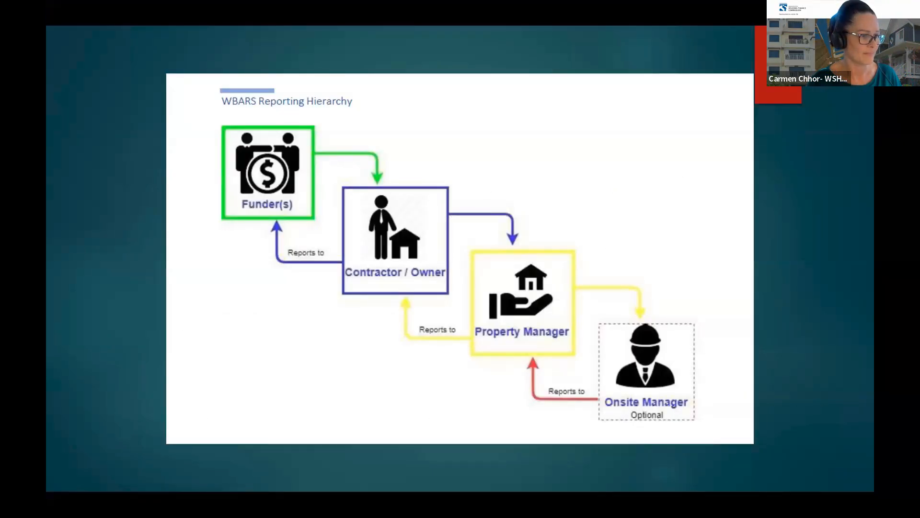
# - Advance past the Resources slide to the Help page slide, then return to the WBARS Table 1
pyautogui.press('Right')
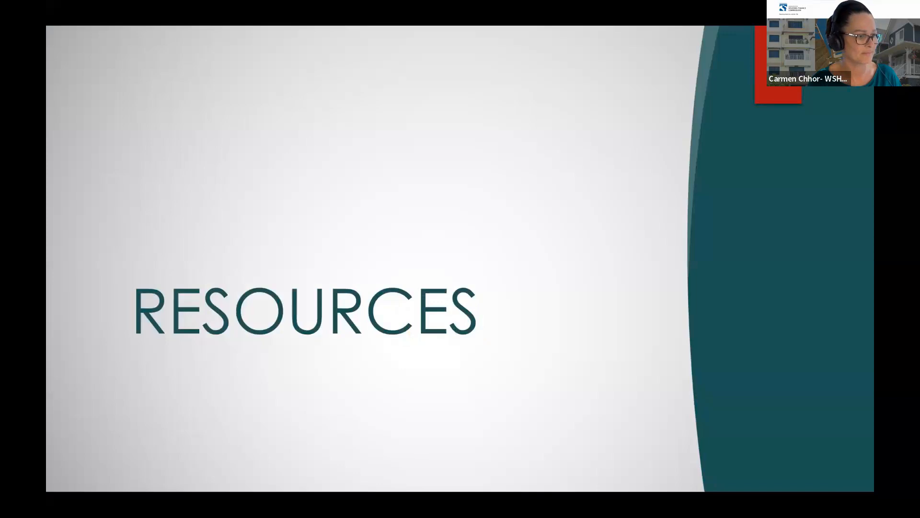
pyautogui.press('Right')
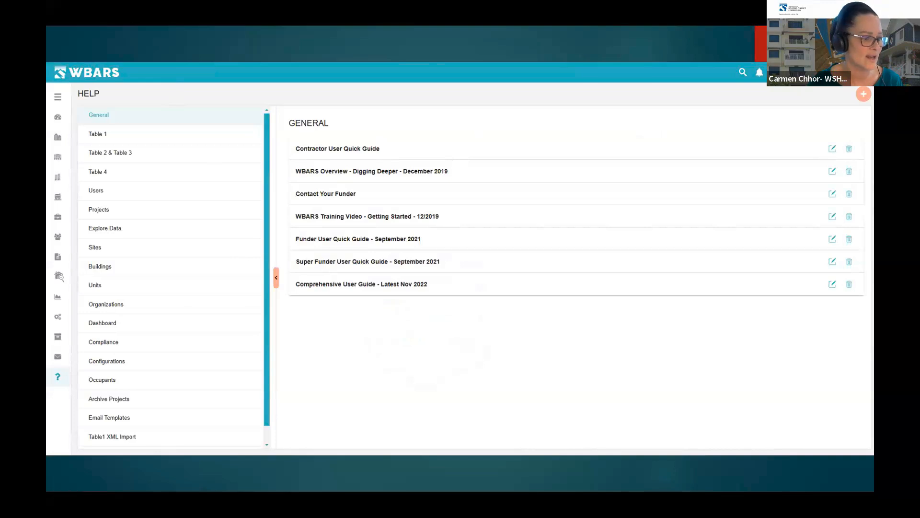
pyautogui.hotkey('alt', 'Tab')
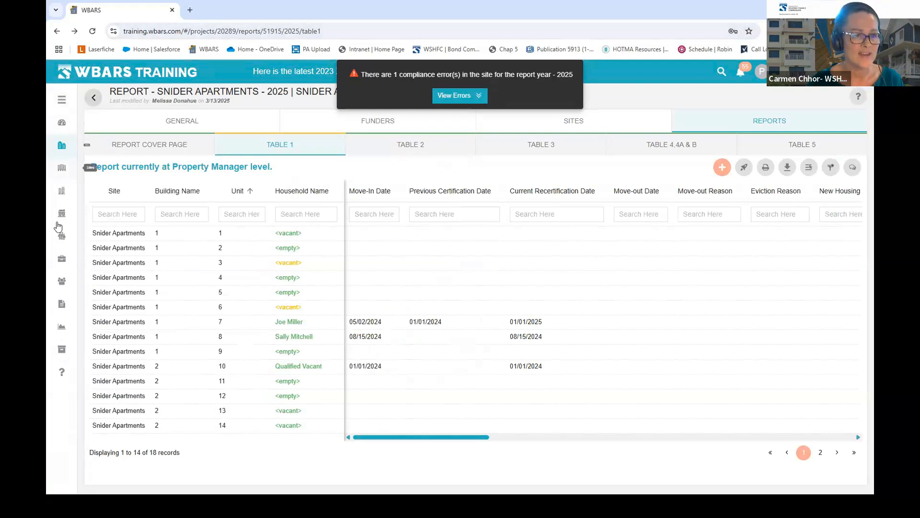
# - On the Help page, expand Comprehensive User Guide - Latest Nov 2022 and open its PDF
pyautogui.click(63, 373)
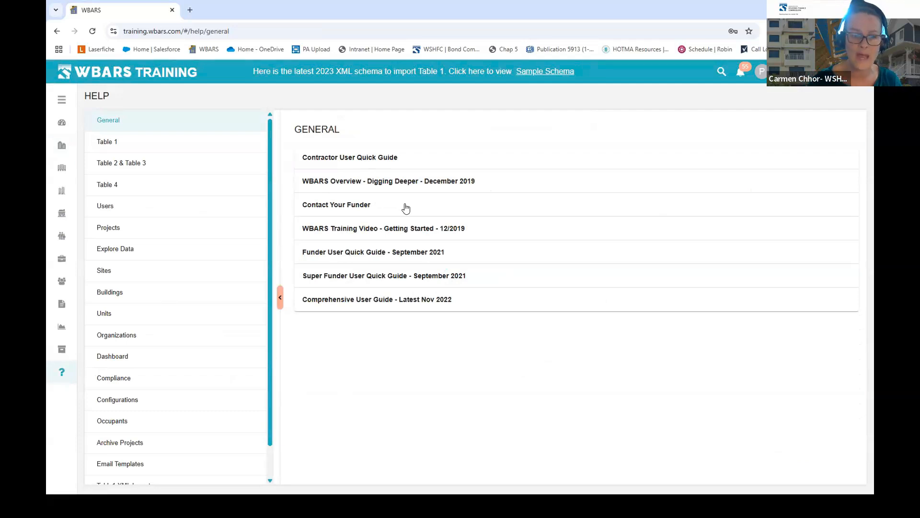
pyautogui.click(343, 301)
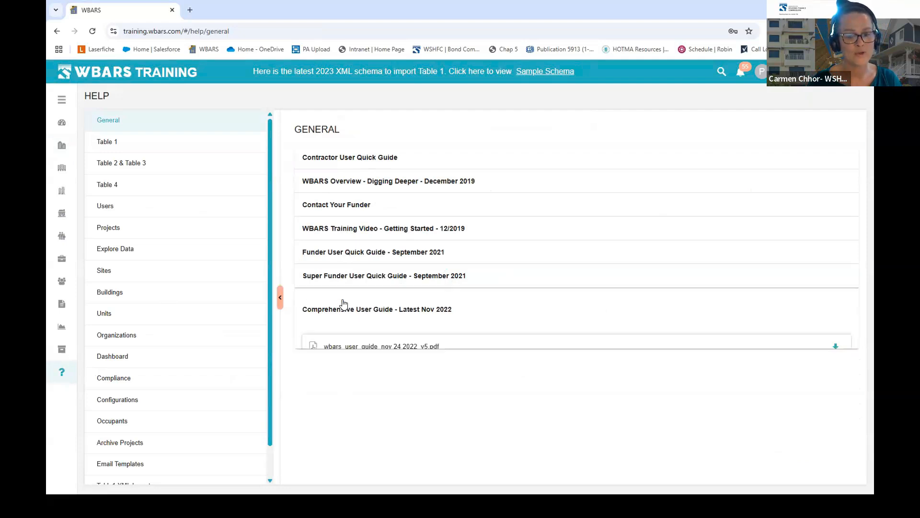
pyautogui.click(371, 350)
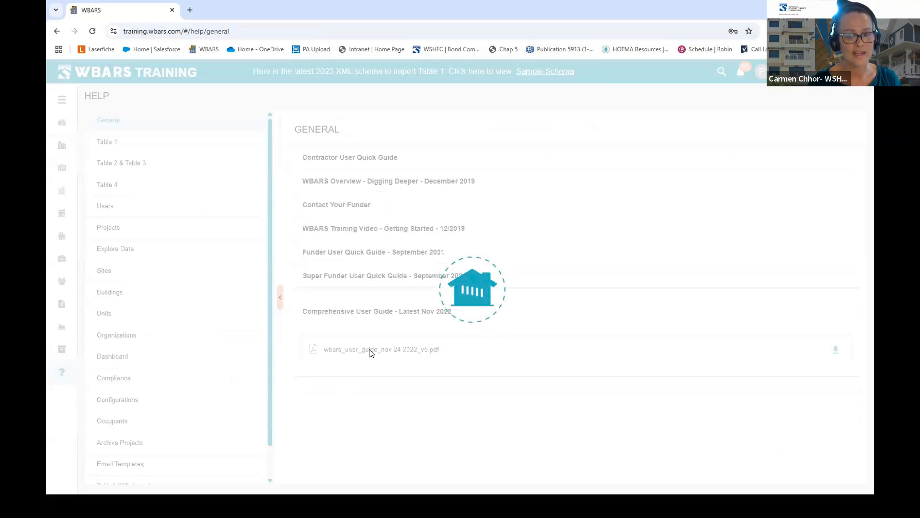